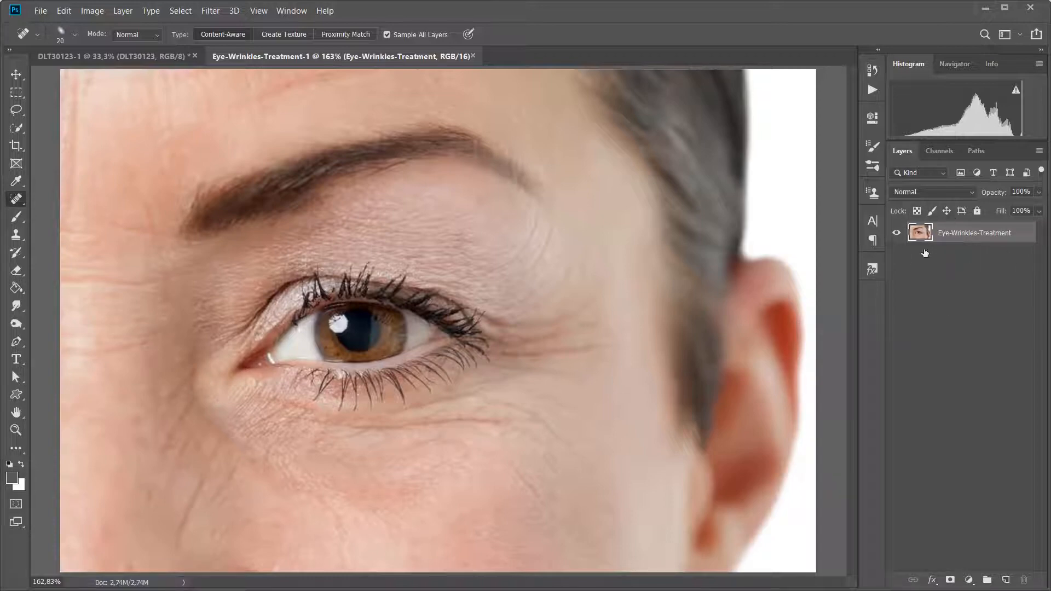
Step: Duplicate the Eye-Wrinkles-Treatment layer and choose the Spot Healing Brush tool
left_click_drag(1014, 237, 1005, 580)
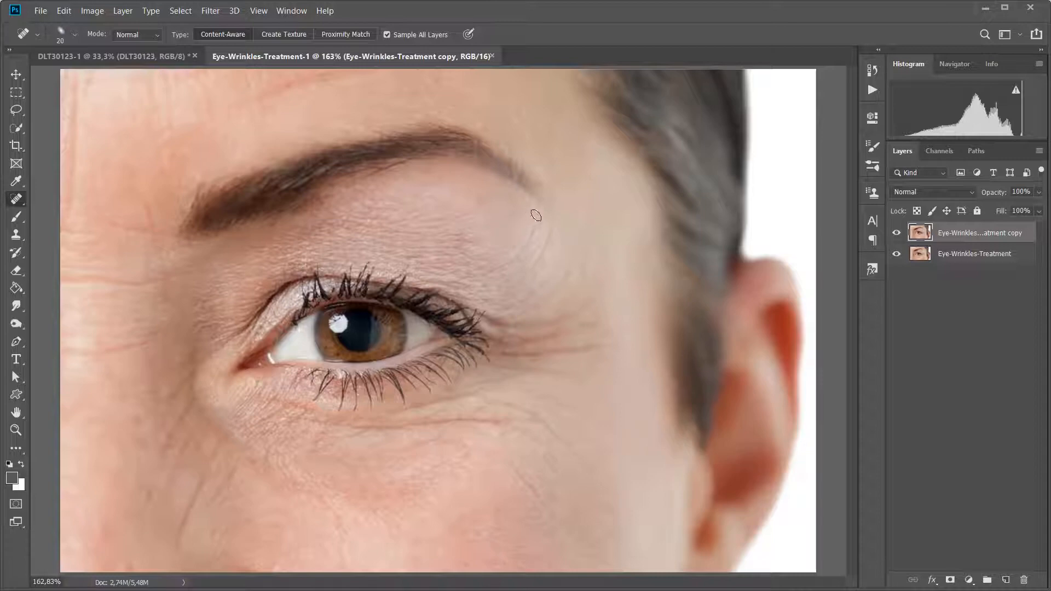
right_click(22, 199)
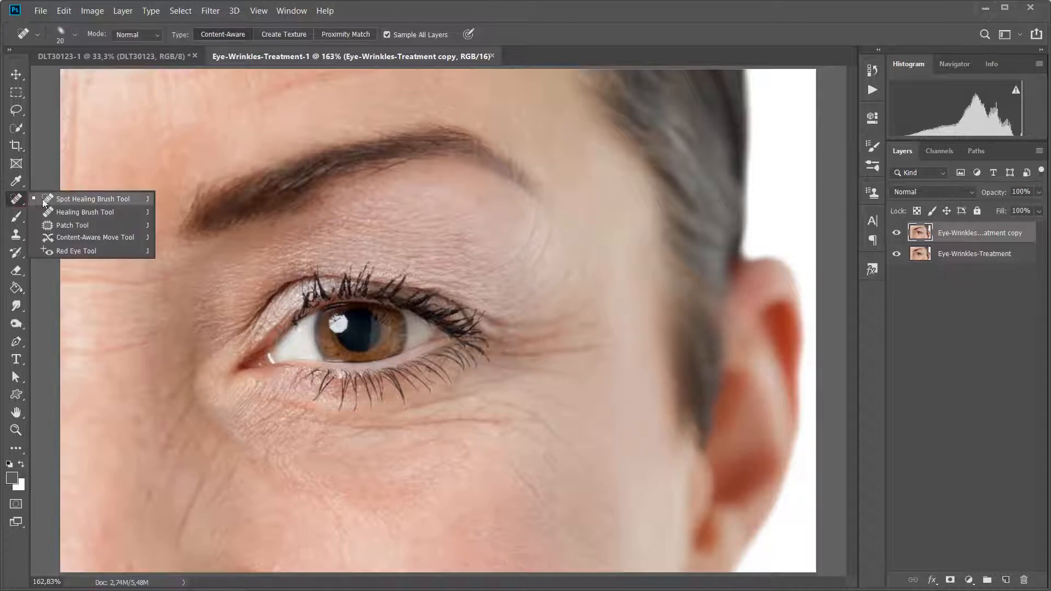
left_click(614, 37)
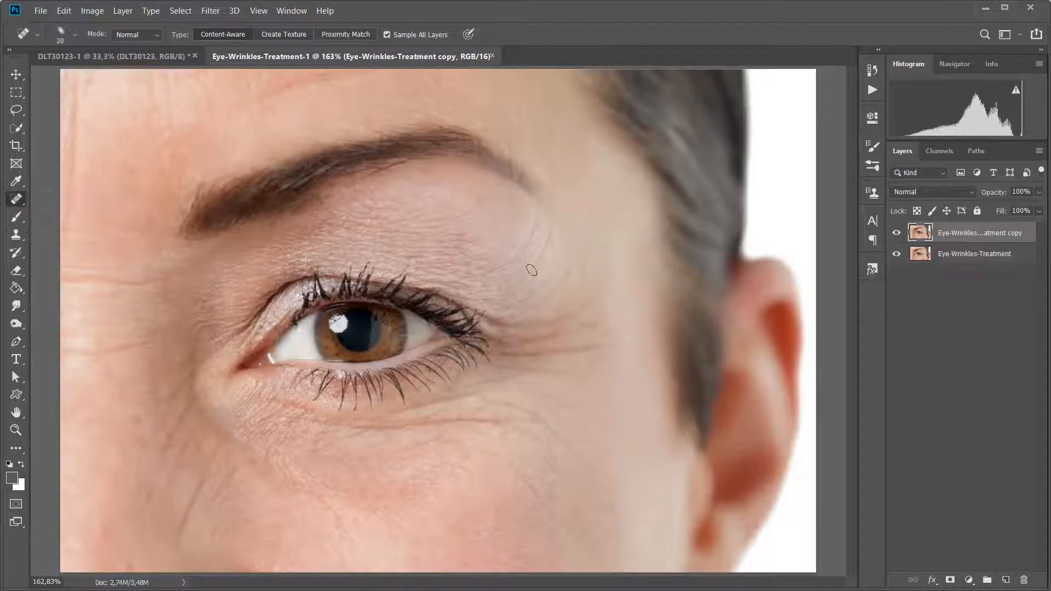
Step: Heal the wrinkles around the eye's outer corner directly on the layer copy, and delete the retouched copy
mouse_move(538, 213)
left_mouse_down()
mouse_move(522, 243)
mouse_move(554, 225)
mouse_move(539, 255)
mouse_move(532, 306)
left_mouse_up()
mouse_move(550, 253)
left_mouse_down()
mouse_move(544, 244)
mouse_move(527, 270)
left_mouse_up()
left_click_drag(539, 221, 500, 257)
left_click_drag(598, 291, 514, 330)
mouse_move(589, 322)
left_mouse_down()
mouse_move(530, 343)
mouse_move(536, 323)
left_mouse_up()
left_click_drag(618, 340, 509, 360)
mouse_move(568, 327)
left_mouse_down()
mouse_move(504, 354)
mouse_move(542, 350)
left_mouse_up()
mouse_move(984, 236)
left_mouse_down()
mouse_move(1002, 513)
mouse_move(1024, 579)
left_mouse_up()
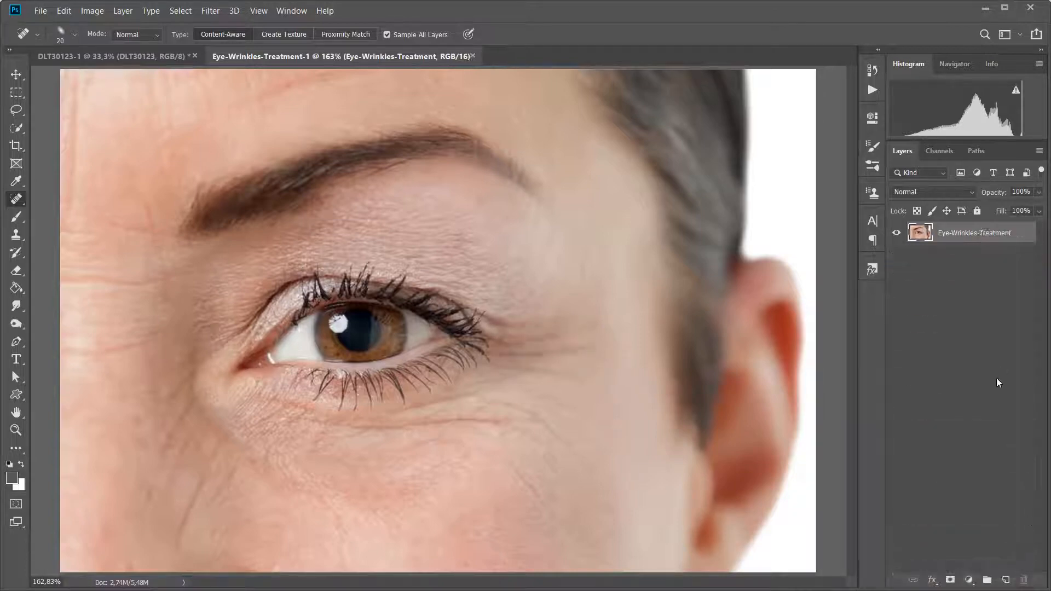
Step: Duplicate the Eye-Wrinkles-Treatment layer and add a new empty layer above the copy
left_click_drag(966, 236, 1009, 574)
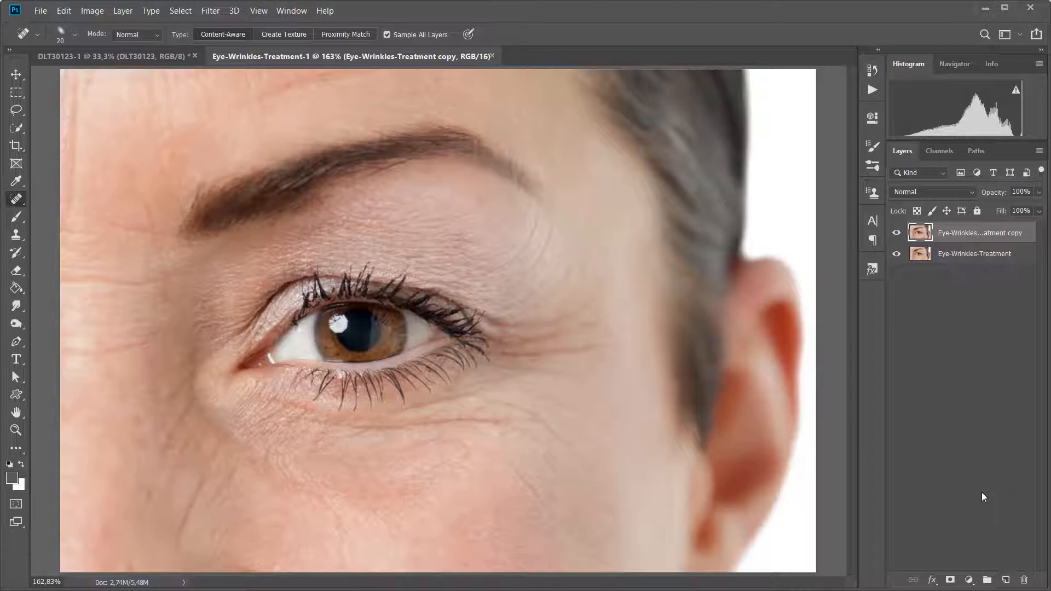
left_click(1005, 580)
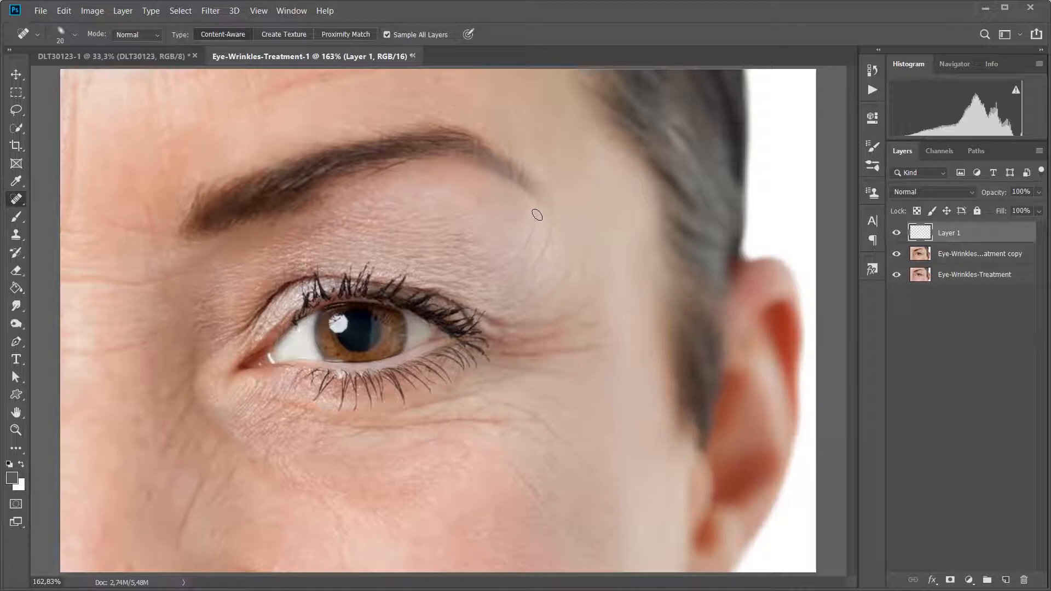
Step: Heal the crease below the eyebrow's outer end on the empty layer and view that layer on its own
left_click_drag(537, 214, 503, 267)
left_click(897, 233, "alt")
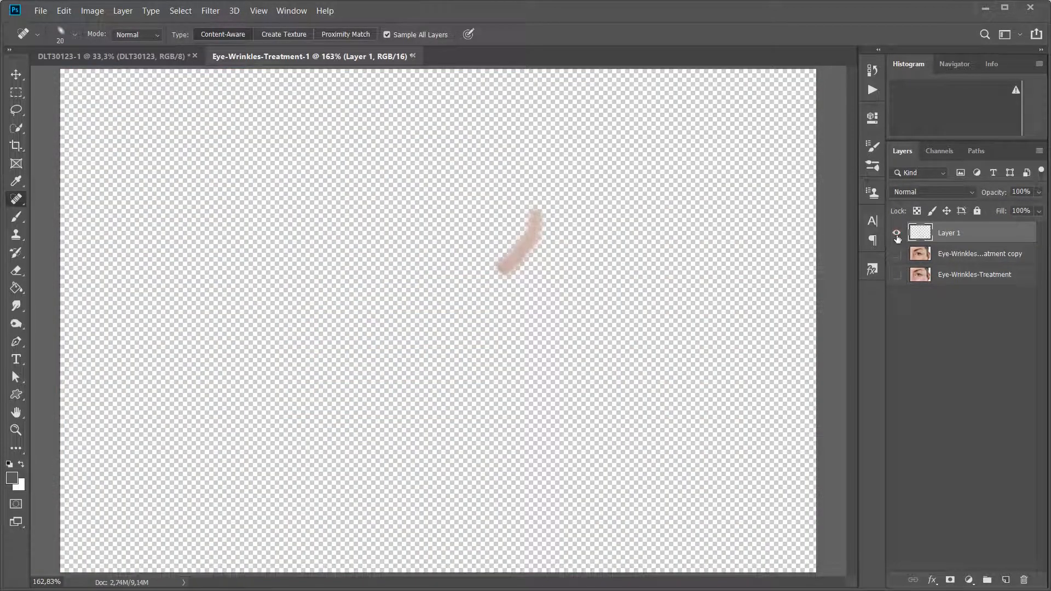
left_click(896, 233, "alt")
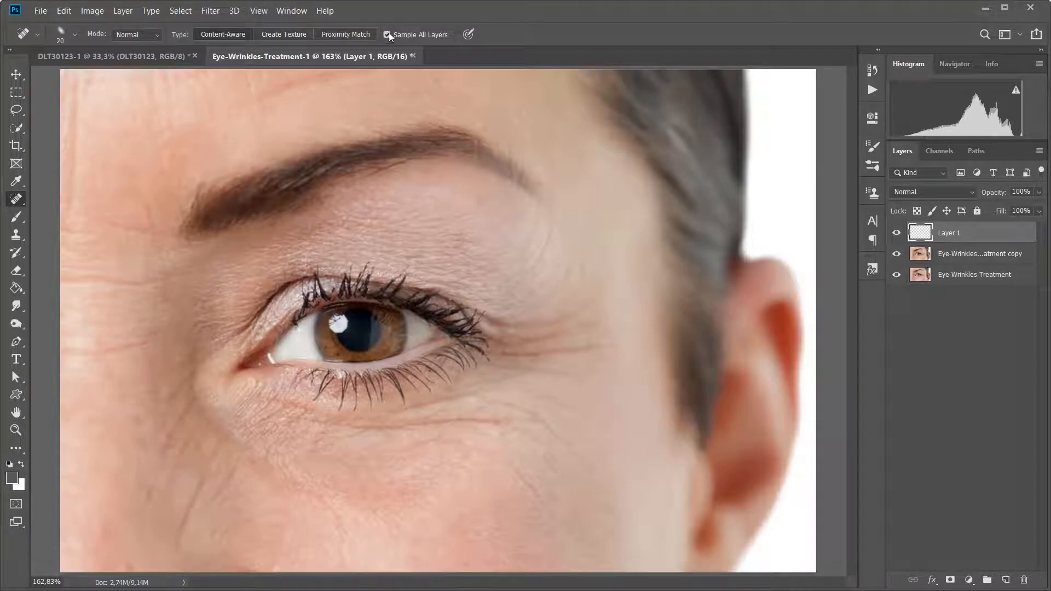
Step: Try the Spot Healing Brush on Layer 1 with Sample All Layers turned off
left_click(536, 252)
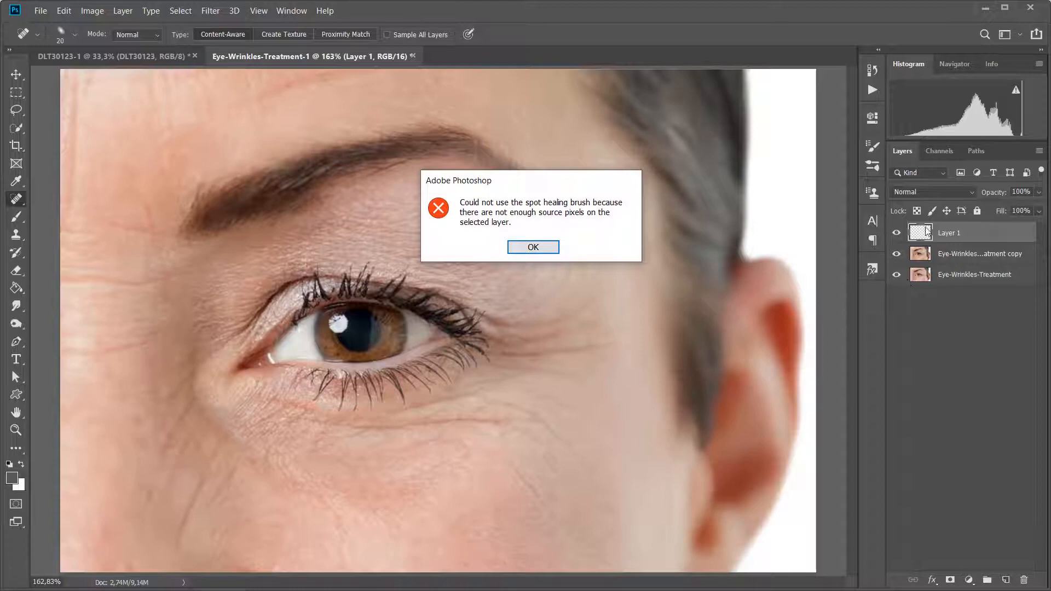
left_click(532, 247)
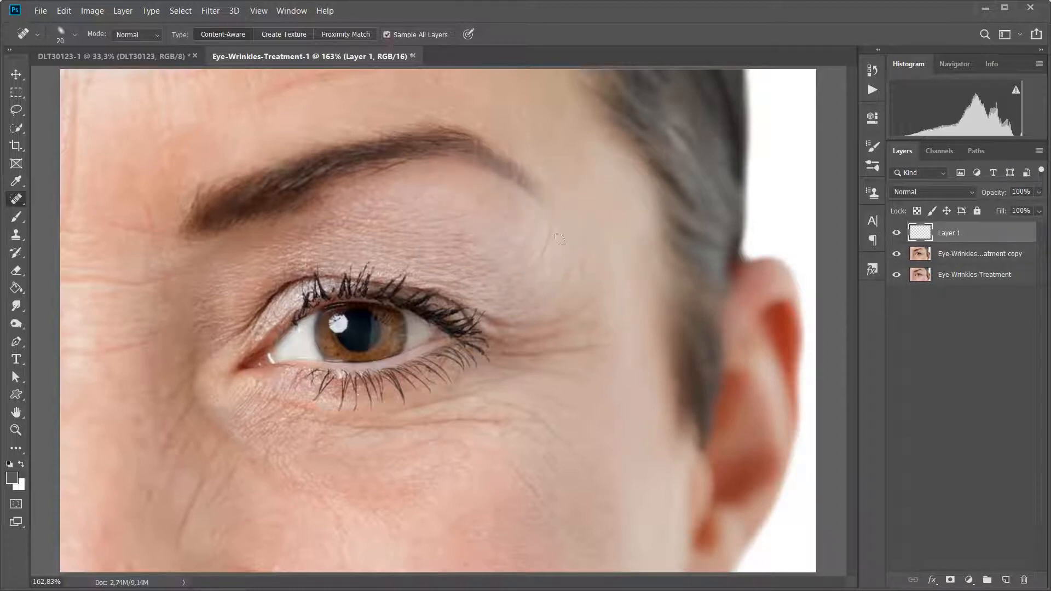
Step: Heal the wrinkles beside the eye's outer corner on Layer 1 with Sample All Layers on, and delete that layer
mouse_move(547, 223)
left_mouse_down()
mouse_move(536, 266)
mouse_move(573, 253)
mouse_move(558, 289)
mouse_move(561, 276)
mouse_move(542, 288)
mouse_move(561, 286)
mouse_move(539, 309)
left_mouse_up()
mouse_move(603, 309)
left_mouse_down()
mouse_move(584, 297)
mouse_move(547, 328)
mouse_move(570, 330)
mouse_move(561, 335)
mouse_move(562, 321)
left_mouse_up()
left_click_drag(610, 317, 542, 337)
mouse_move(617, 347)
left_mouse_down()
mouse_move(552, 358)
mouse_move(594, 348)
mouse_move(559, 352)
mouse_move(580, 348)
mouse_move(575, 332)
mouse_move(562, 334)
mouse_move(574, 331)
mouse_move(584, 299)
mouse_move(559, 320)
left_mouse_up()
right_click(970, 231)
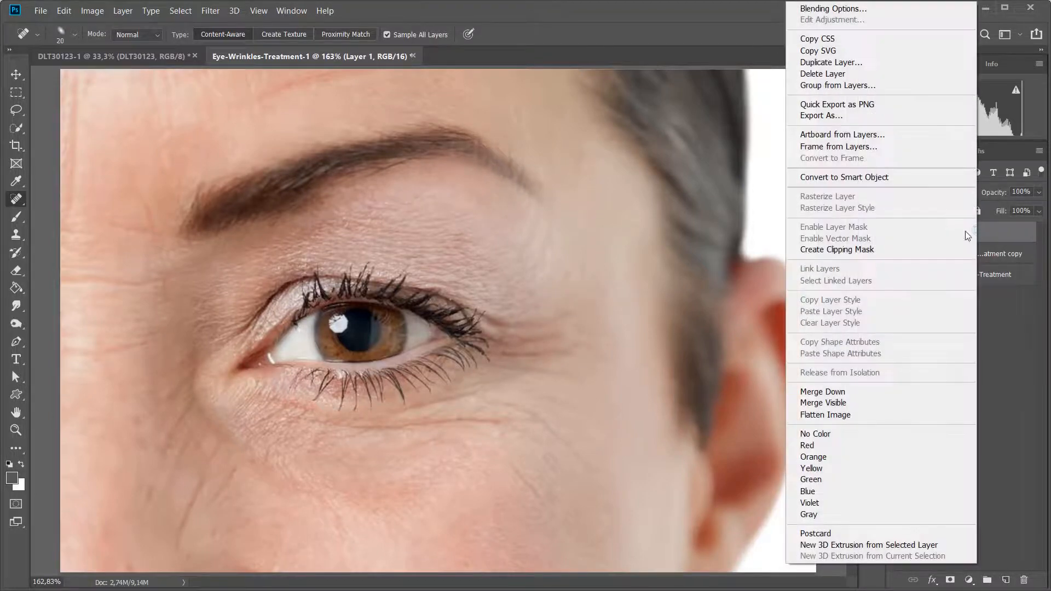
left_click(844, 75)
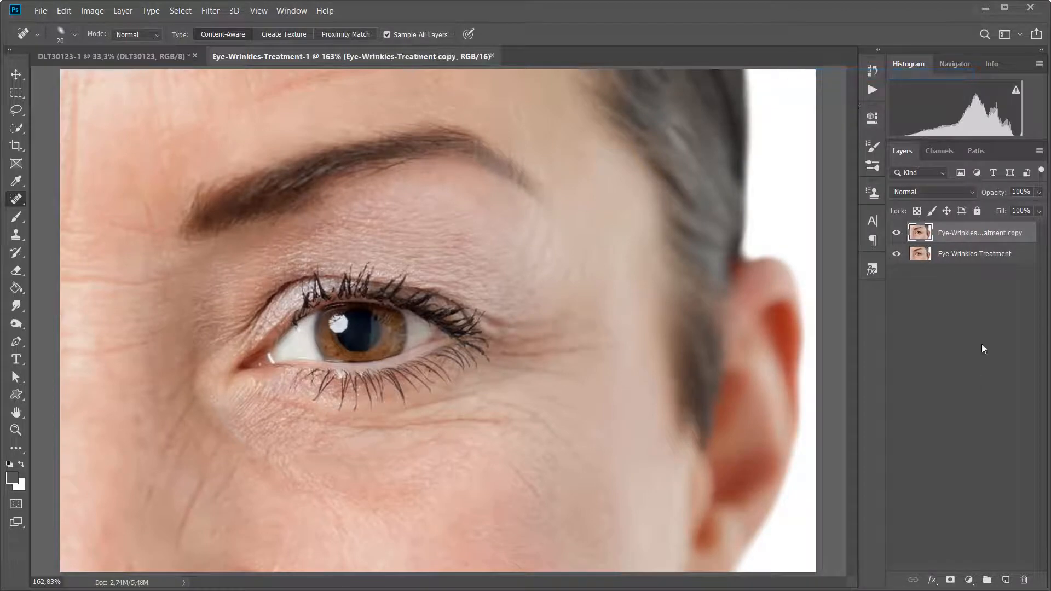
Step: Add a new empty layer and heal the under-eye wrinkles on it in Normal mode with a brush size of 35
left_click(1006, 580)
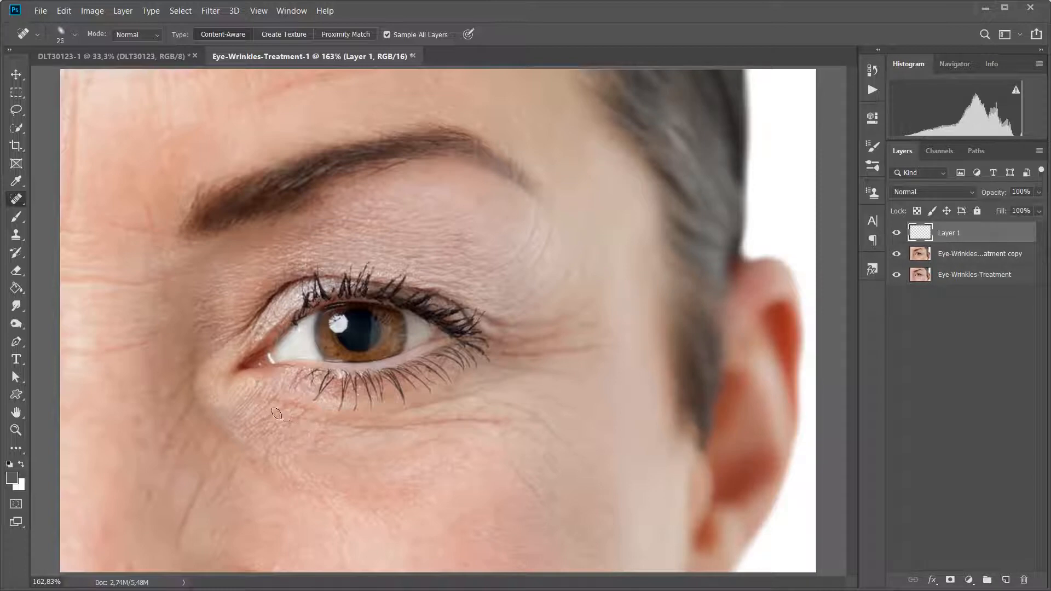
scroll(279, 420, "up", 3)
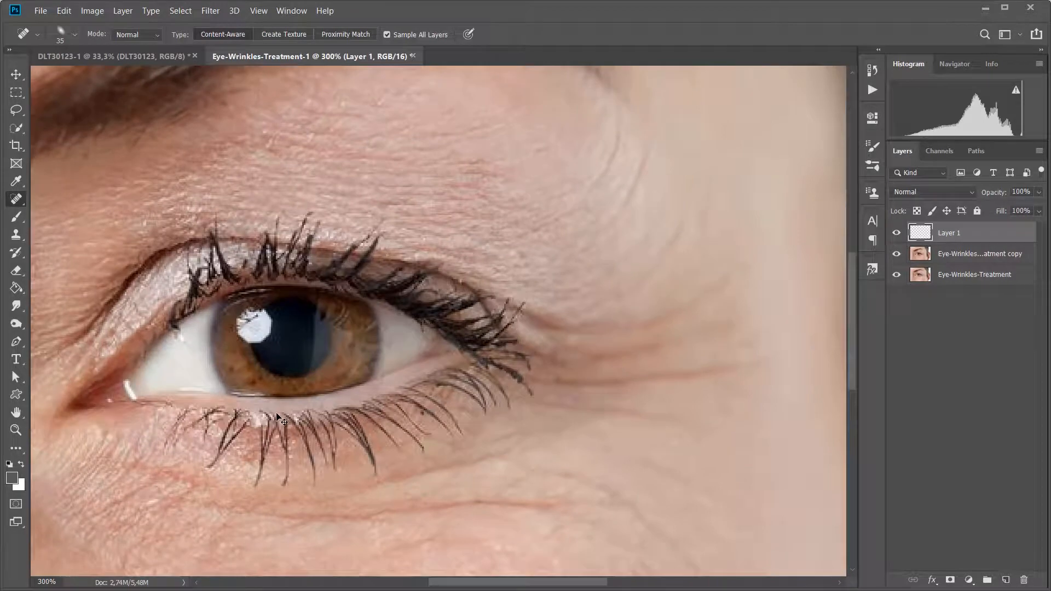
mouse_move(300, 411)
left_mouse_down()
mouse_move(489, 271)
mouse_move(498, 229)
left_mouse_up()
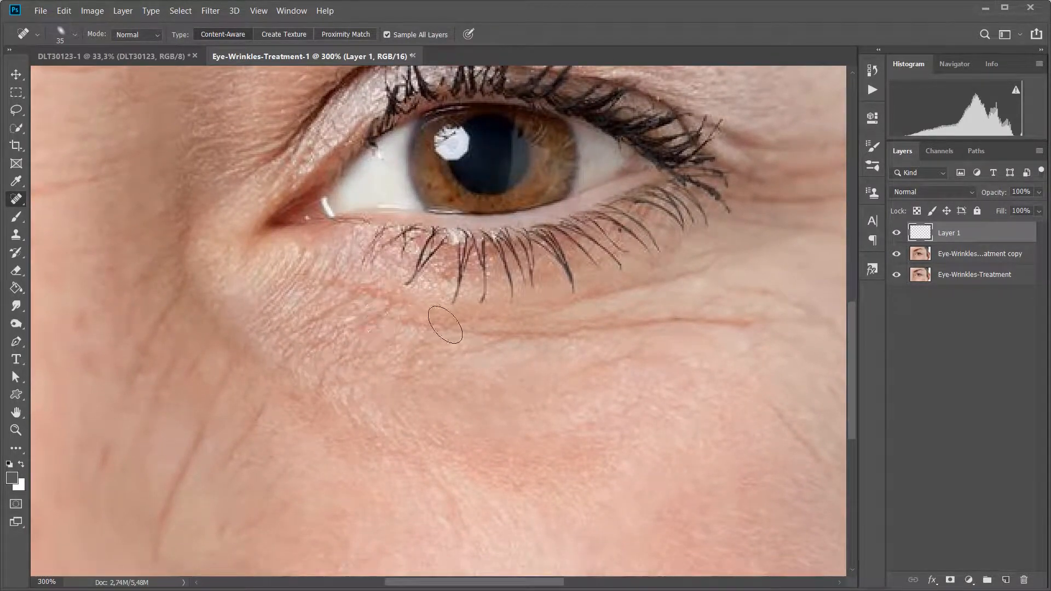
mouse_move(444, 326)
left_mouse_down()
mouse_move(299, 289)
mouse_move(283, 310)
mouse_move(318, 349)
mouse_move(403, 363)
mouse_move(439, 348)
mouse_move(399, 319)
mouse_move(340, 314)
mouse_move(325, 325)
mouse_move(430, 356)
mouse_move(280, 318)
mouse_move(268, 336)
mouse_move(433, 459)
mouse_move(346, 371)
mouse_move(402, 414)
mouse_move(402, 356)
mouse_move(347, 368)
mouse_move(328, 345)
mouse_move(346, 319)
mouse_move(388, 343)
mouse_move(370, 385)
mouse_move(380, 343)
mouse_move(403, 336)
mouse_move(756, 330)
mouse_move(491, 343)
mouse_move(262, 284)
mouse_move(272, 335)
left_mouse_up()
mouse_move(379, 335)
left_mouse_down()
mouse_move(350, 289)
mouse_move(320, 281)
mouse_move(292, 282)
mouse_move(299, 332)
left_mouse_up()
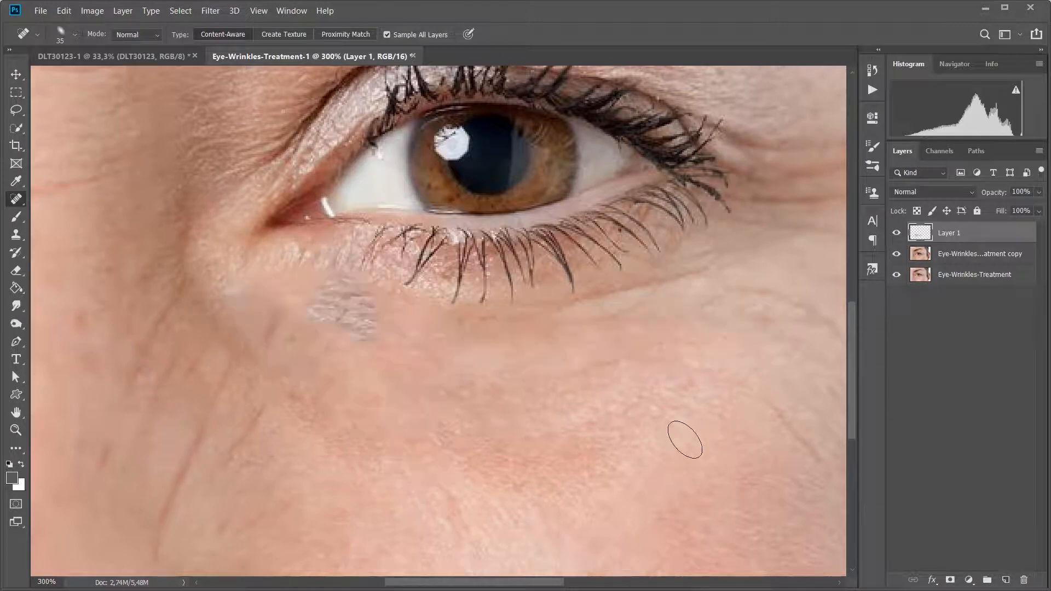
mouse_move(373, 328)
left_mouse_down()
mouse_move(333, 296)
mouse_move(373, 328)
mouse_move(342, 287)
mouse_move(386, 325)
left_mouse_up()
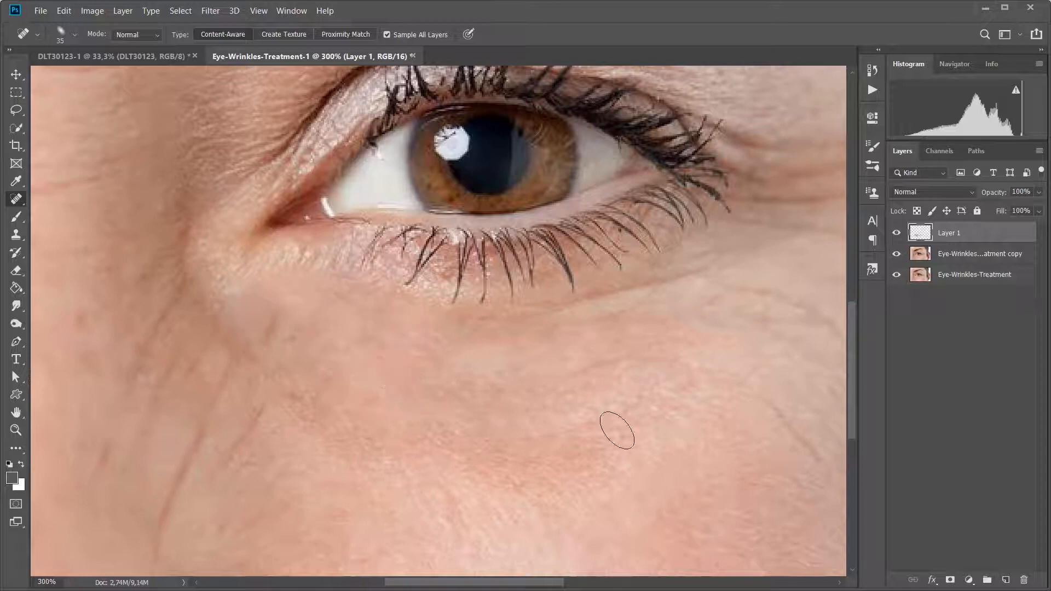
Step: Compare the under-eye area with and without Layer 1, leaving the layer hidden
left_click(896, 233)
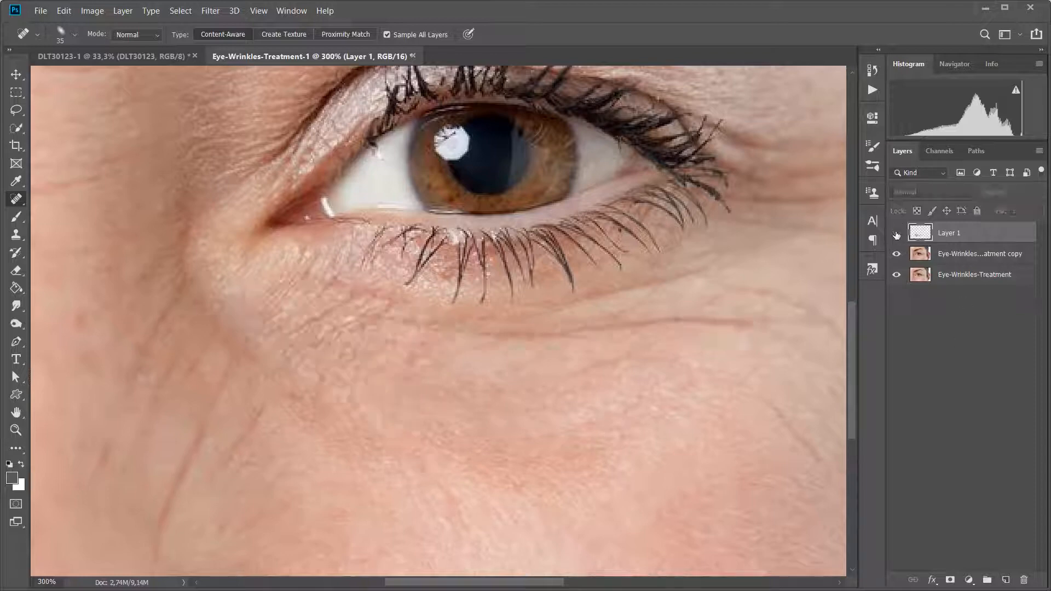
left_click(896, 234)
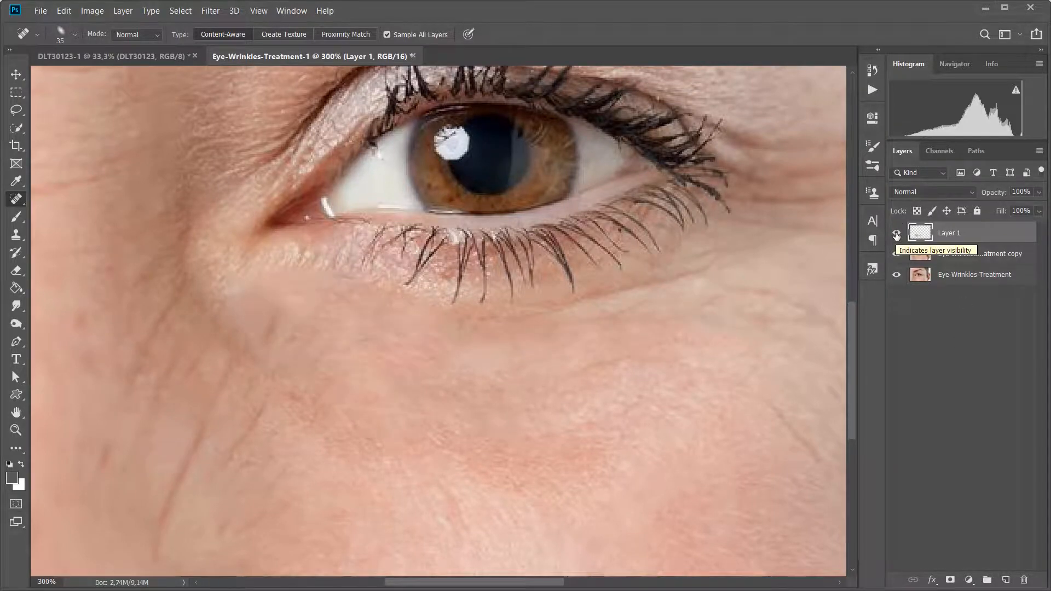
left_click(896, 234)
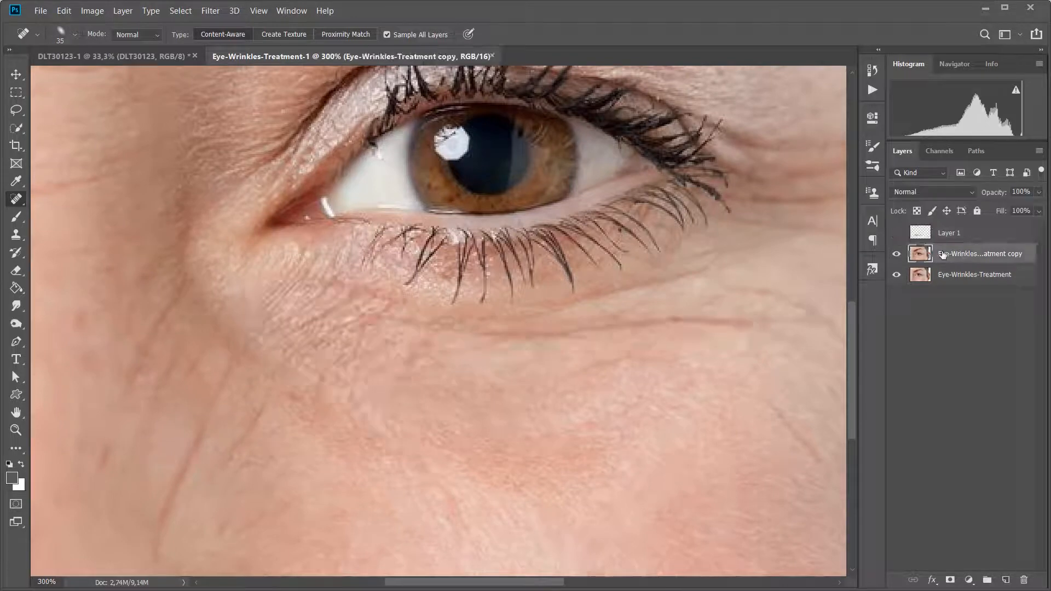
Step: Add another empty layer, place it above the hidden Layer 1, and make it the active layer
left_click(966, 255)
left_click(1007, 581)
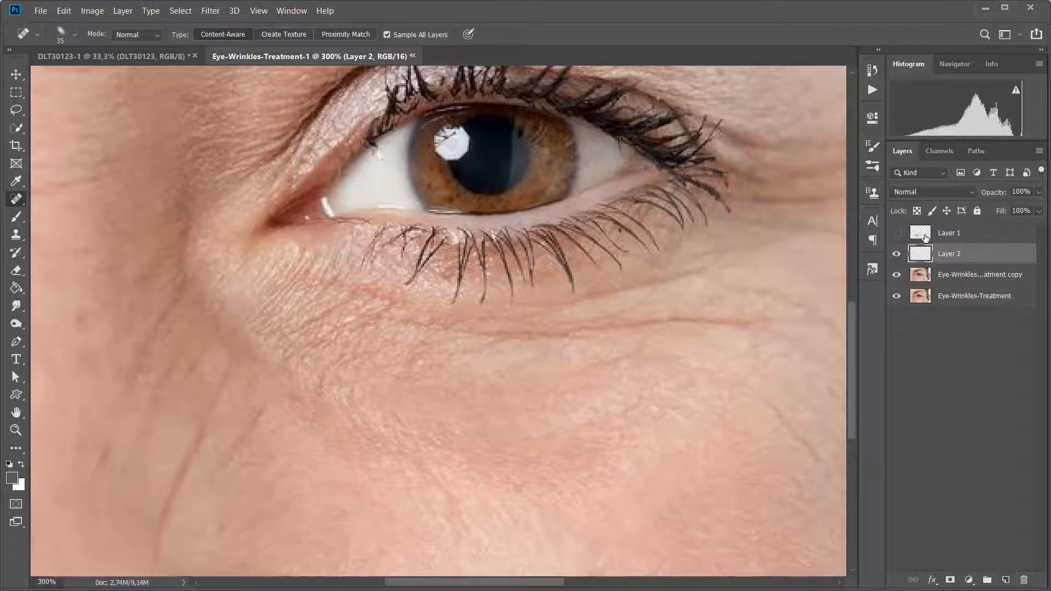
left_click_drag(977, 237, 973, 265)
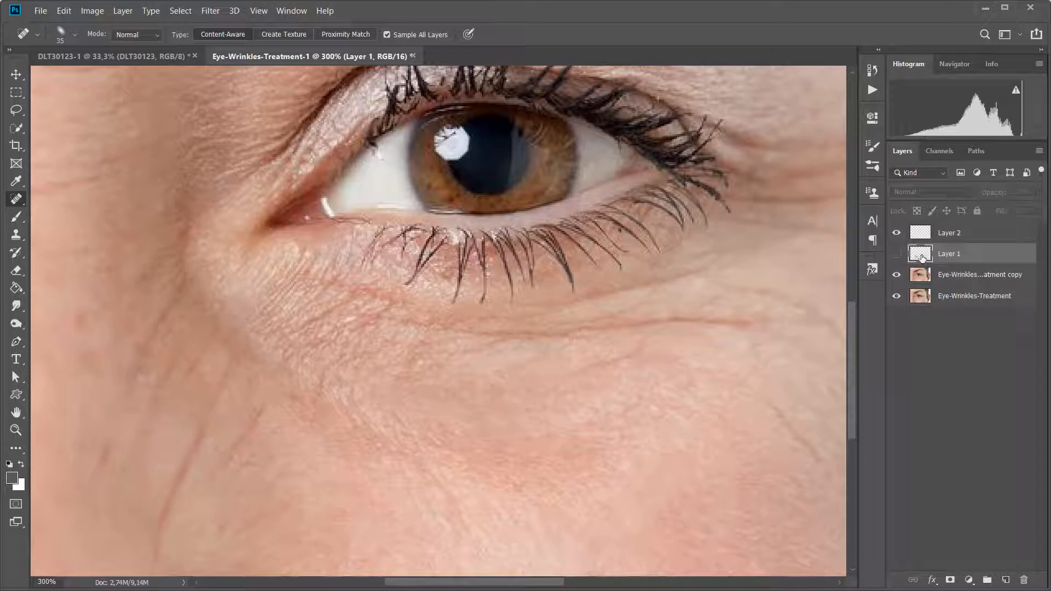
left_click(919, 232)
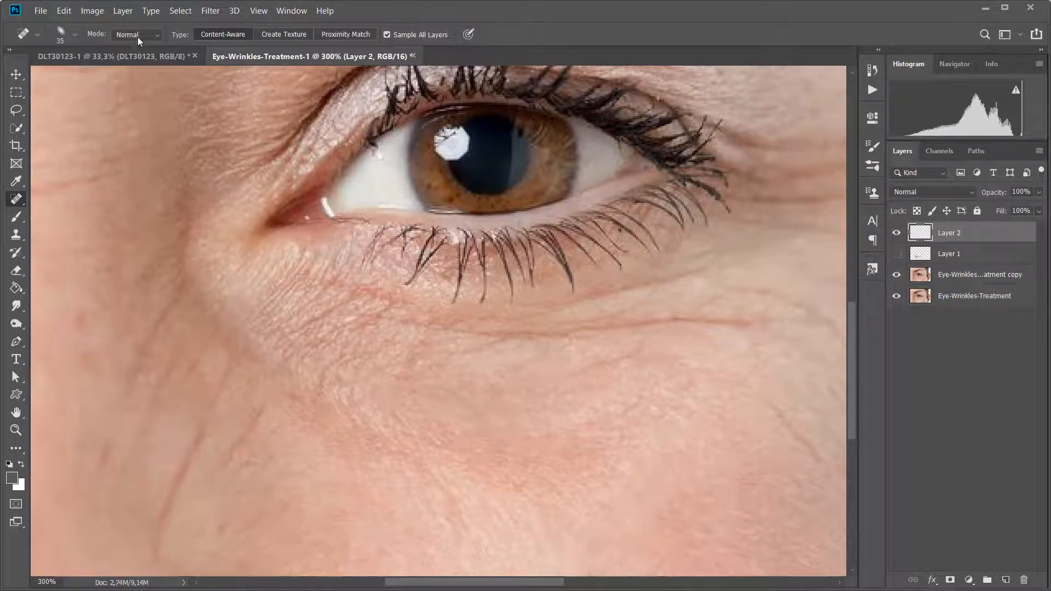
Step: Set the Spot Healing Brush mode to Lighten and heal the under-eye wrinkles on Layer 2
left_click(156, 37)
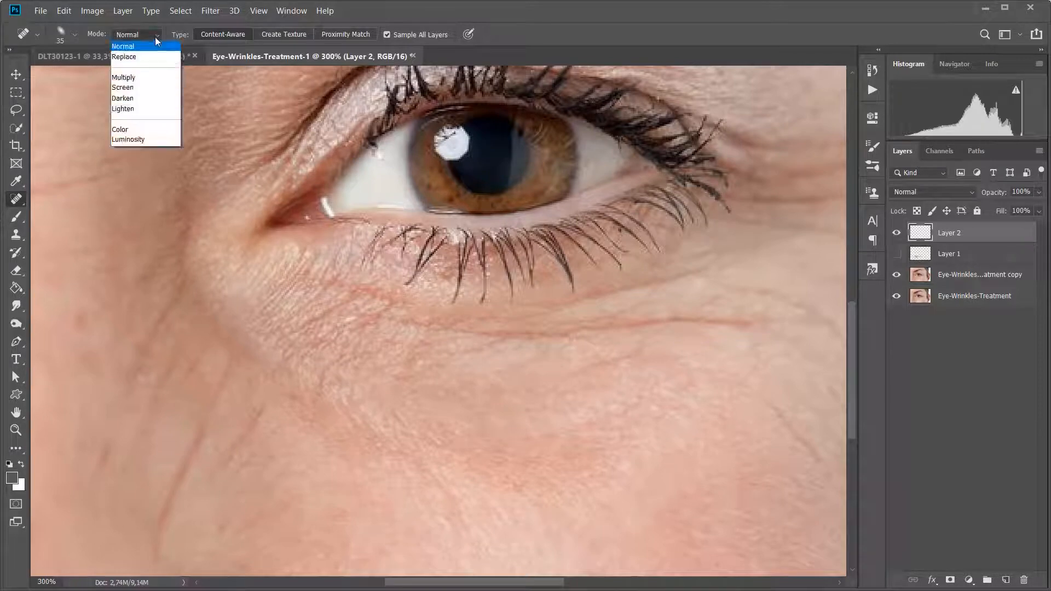
left_click(129, 108)
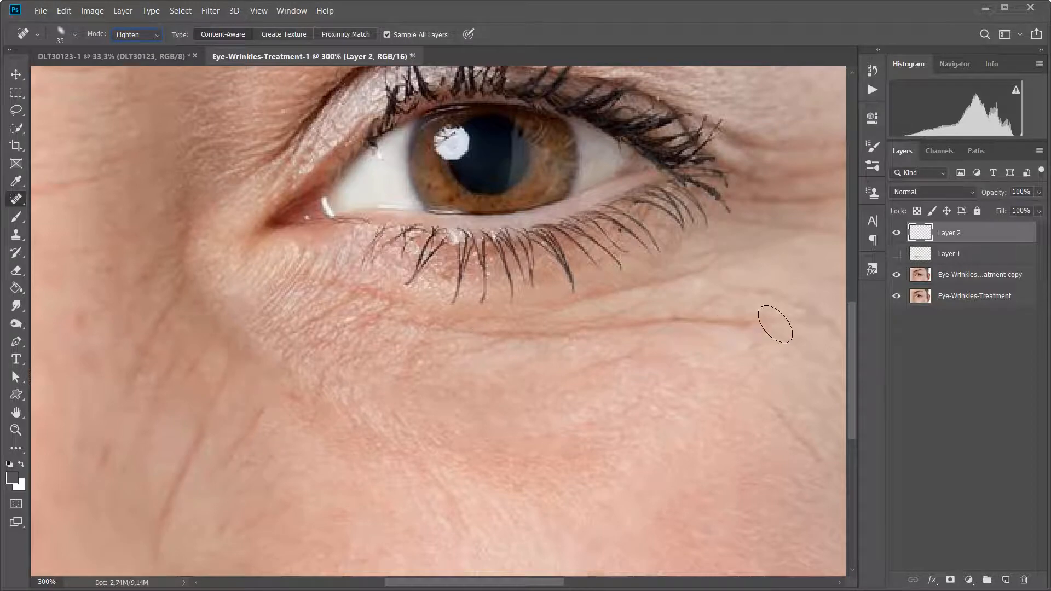
left_click_drag(760, 323, 689, 324)
mouse_move(598, 334)
left_mouse_down()
mouse_move(392, 325)
mouse_move(369, 316)
mouse_move(399, 313)
mouse_move(389, 305)
mouse_move(311, 284)
mouse_move(288, 288)
mouse_move(271, 315)
mouse_move(279, 326)
mouse_move(314, 300)
mouse_move(301, 342)
mouse_move(347, 314)
mouse_move(338, 381)
mouse_move(280, 342)
mouse_move(326, 389)
mouse_move(396, 335)
mouse_move(382, 395)
mouse_move(369, 341)
mouse_move(345, 406)
mouse_move(385, 429)
mouse_move(415, 366)
mouse_move(416, 419)
mouse_move(446, 439)
mouse_move(371, 399)
mouse_move(370, 415)
mouse_move(446, 335)
mouse_move(399, 354)
mouse_move(351, 328)
mouse_move(532, 340)
mouse_move(780, 339)
left_mouse_up()
mouse_move(363, 324)
left_mouse_down()
mouse_move(401, 376)
mouse_move(343, 375)
mouse_move(390, 410)
left_mouse_up()
left_click_drag(405, 348, 342, 317)
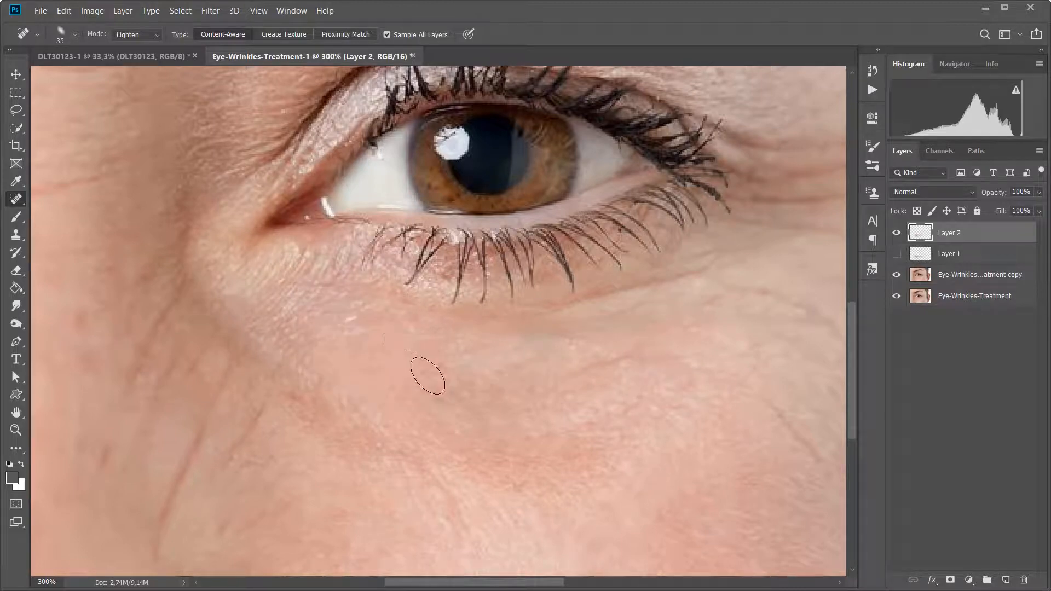
Step: Compare the Lighten healing on Layer 2 with the Normal healing on Layer 1 by toggling the layers' visibility
left_click(897, 234)
left_click(897, 234)
left_click(897, 235)
left_click(897, 253)
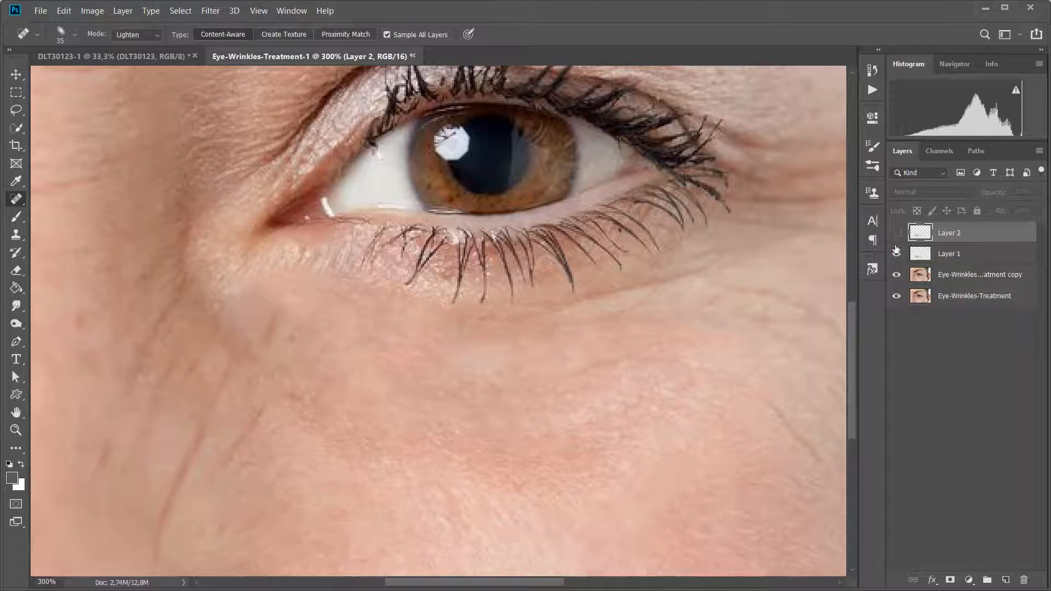
left_click(896, 252)
left_click(896, 234)
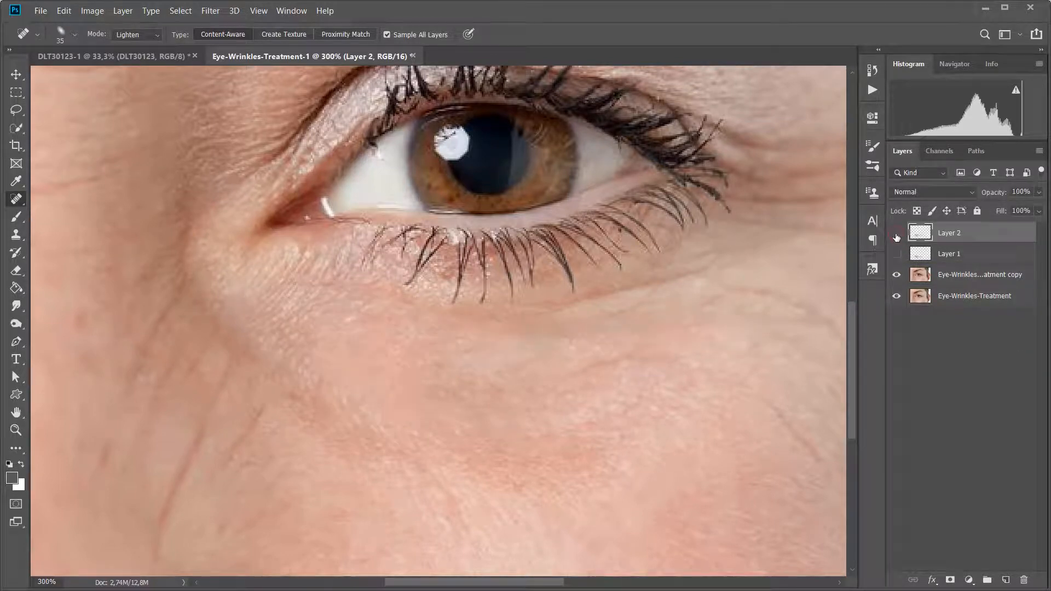
left_click(896, 233)
left_click(897, 254)
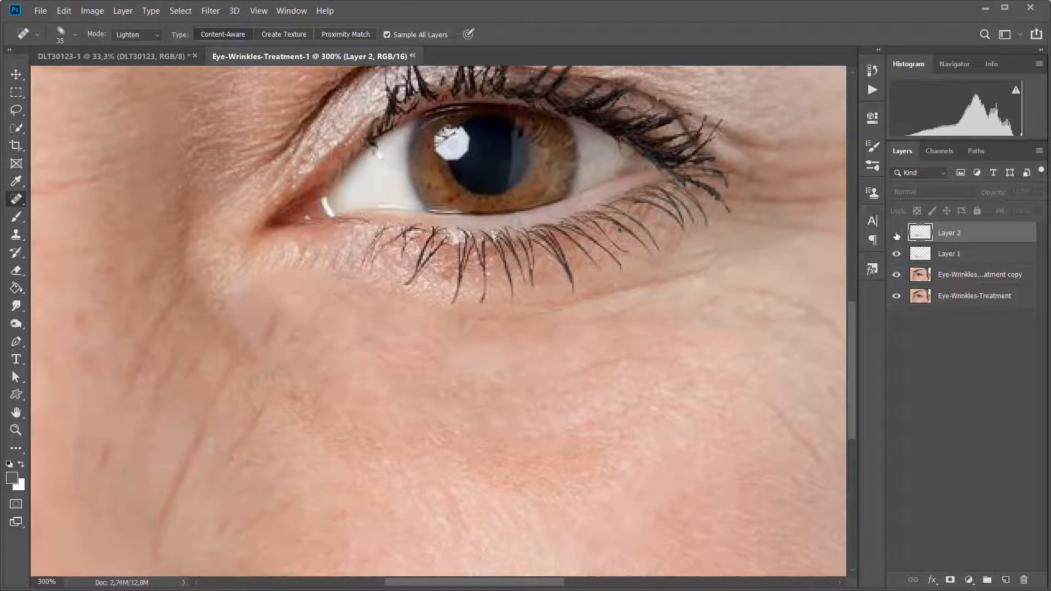
left_click(898, 254)
Step: Heal the crow's feet and the lines on the outer cheek on Layer 2 in Lighten mode
left_click_drag(671, 335, 468, 402)
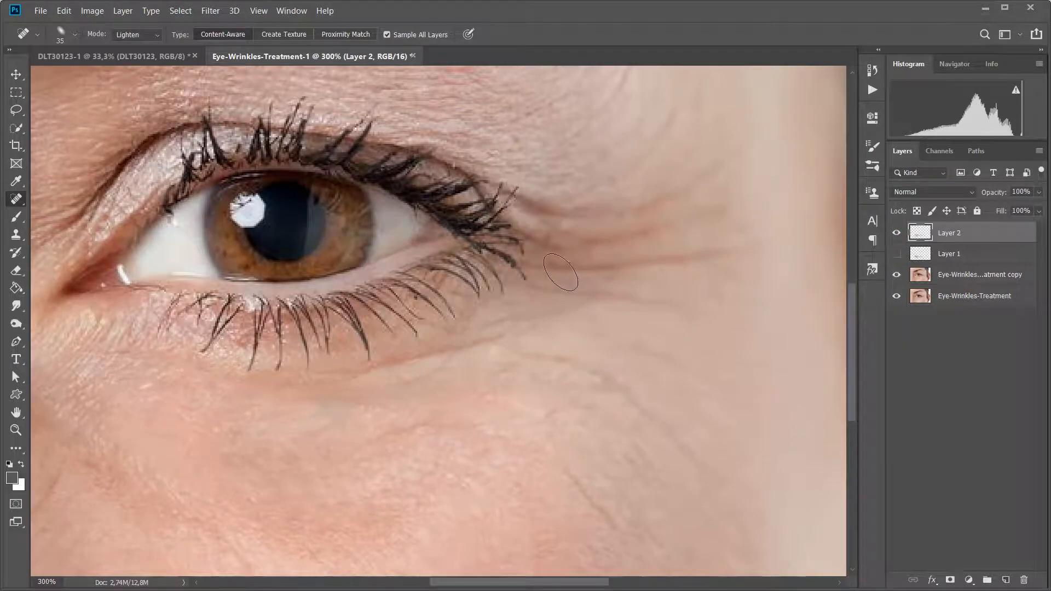
left_click_drag(555, 271, 736, 244)
left_click_drag(577, 251, 731, 213)
left_click_drag(585, 224, 734, 171)
left_click_drag(556, 295, 696, 304)
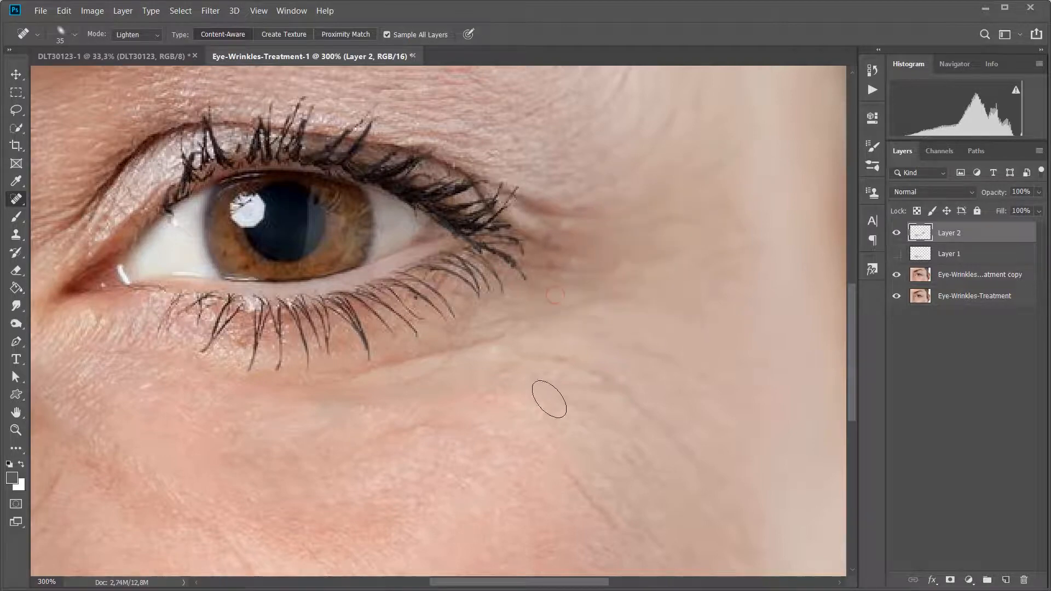
mouse_move(554, 361)
left_mouse_down()
mouse_move(664, 427)
mouse_move(689, 483)
mouse_move(706, 482)
left_mouse_up()
left_click_drag(575, 475, 627, 532)
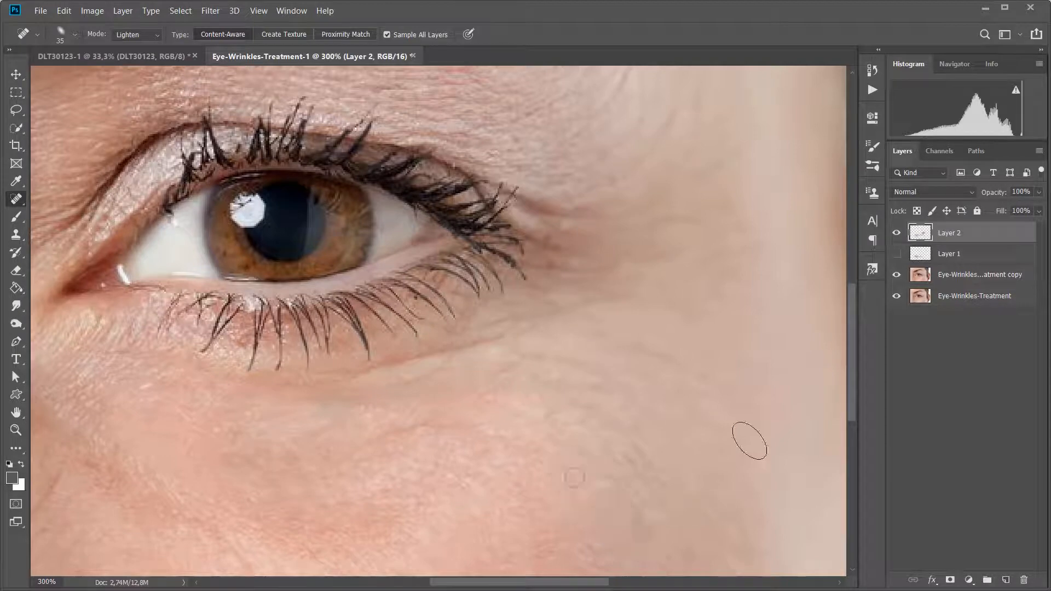
Step: Hide Layer 2, show Layer 1, and make Layer 1 the active layer
left_click(896, 233)
left_click(897, 254)
left_click(952, 254)
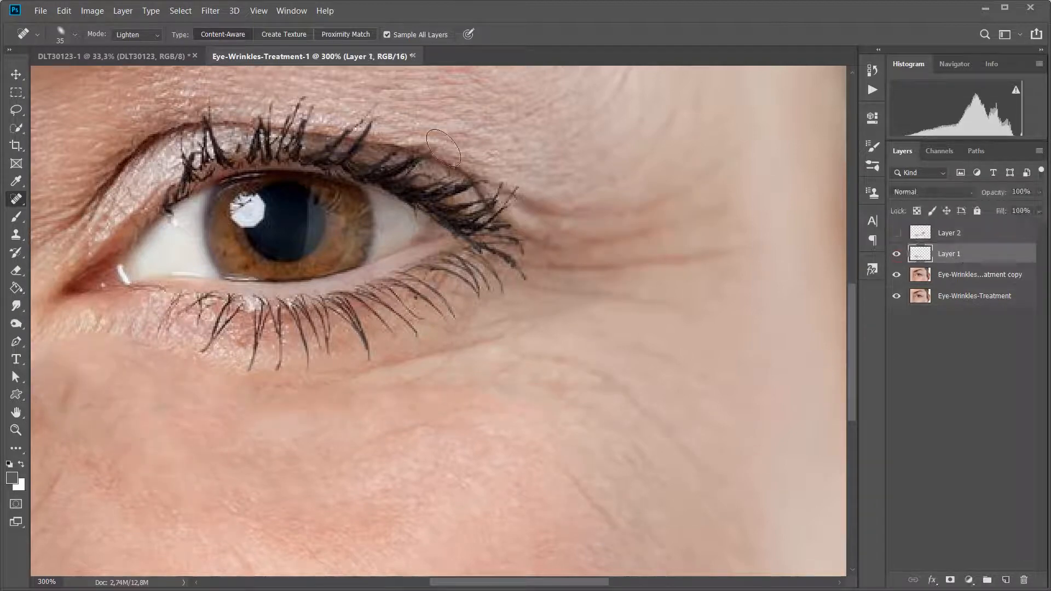
Step: Set the Spot Healing Brush mode to Normal and heal the crow's feet and outer cheek lines on Layer 1
left_click(158, 37)
left_click(131, 44)
left_click_drag(573, 272, 734, 253)
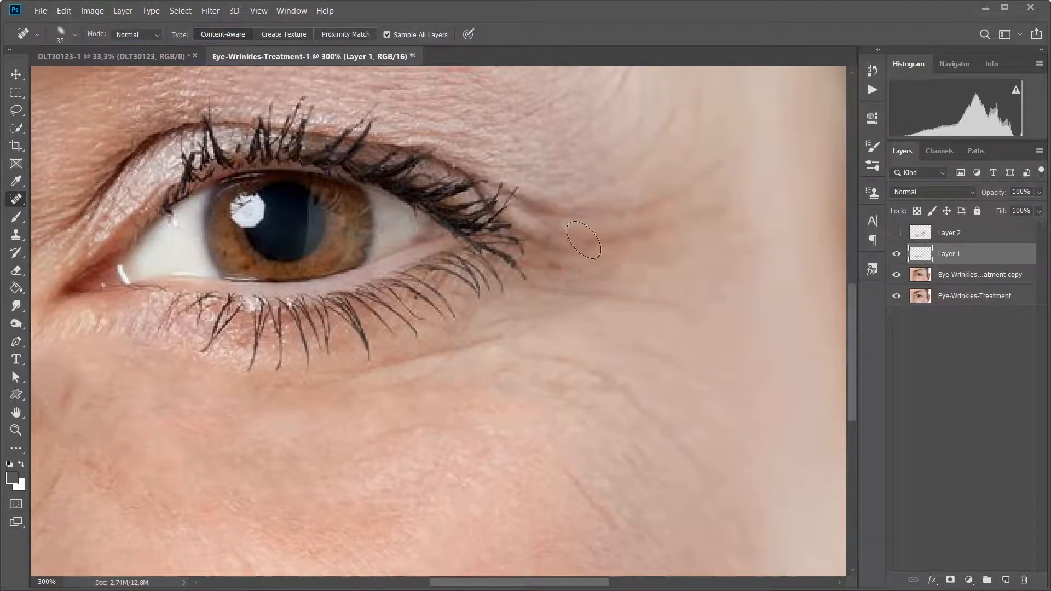
mouse_move(578, 237)
left_mouse_down()
mouse_move(694, 221)
mouse_move(727, 203)
left_mouse_up()
mouse_move(608, 215)
left_mouse_down()
mouse_move(677, 197)
mouse_move(728, 163)
left_mouse_up()
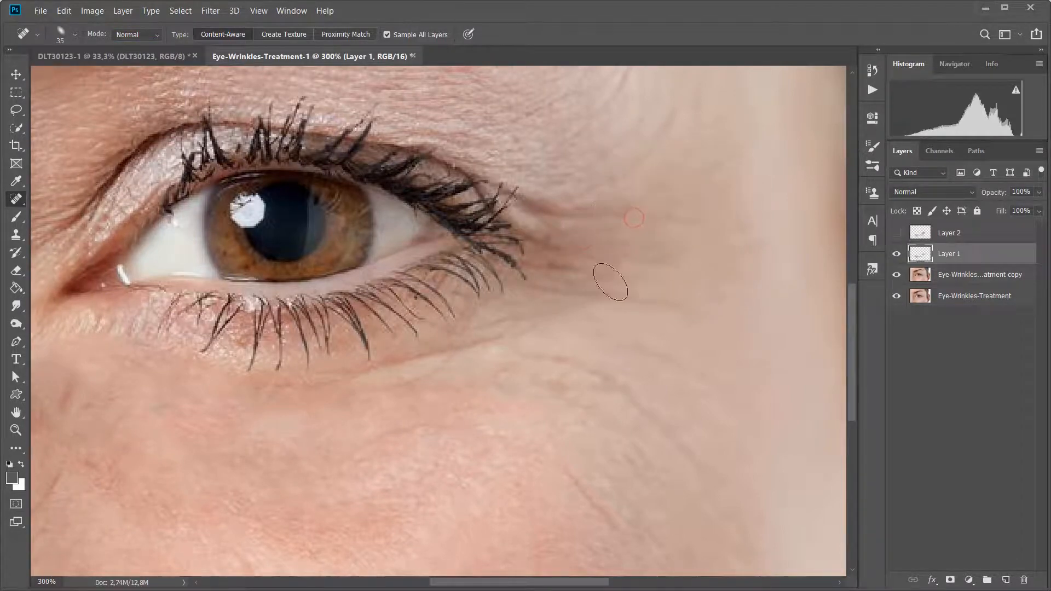
left_click_drag(573, 289, 705, 329)
mouse_move(520, 347)
left_mouse_down()
mouse_move(650, 410)
mouse_move(699, 466)
left_mouse_up()
left_click_drag(554, 463, 603, 537)
Step: Compare the Normal healing on Layer 1 with the Lighten healing on Layer 2 by toggling each layer's visibility
left_click(896, 255)
left_click(896, 255)
left_click(896, 254)
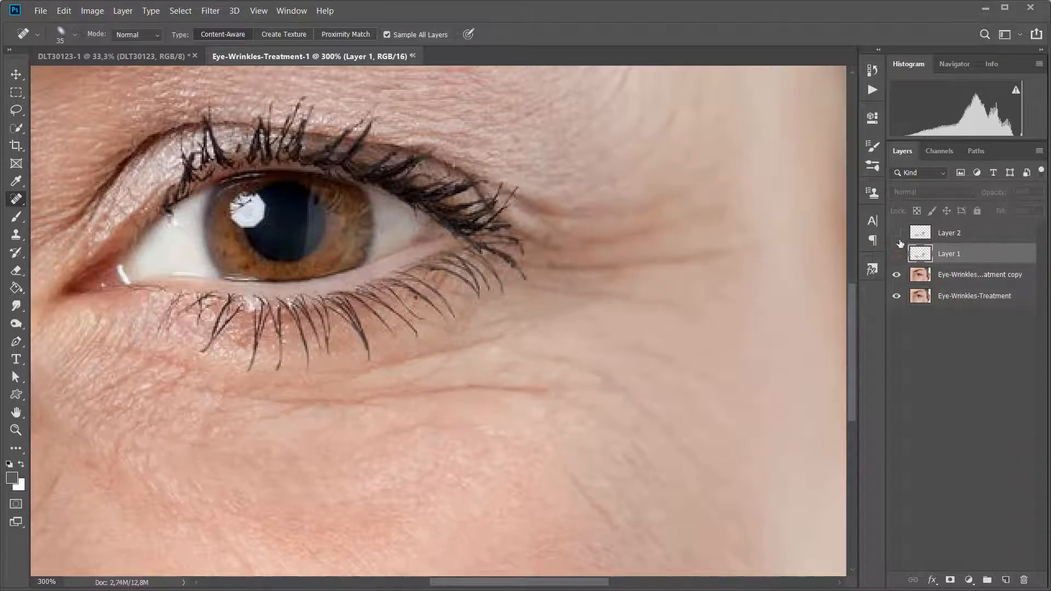
left_click(897, 233)
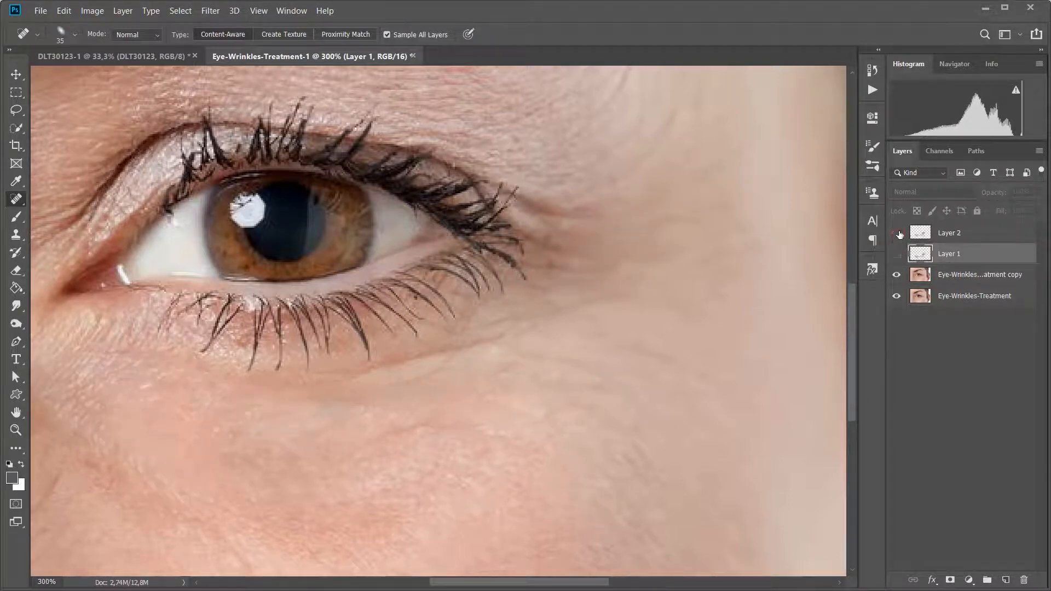
left_click(897, 233)
left_click(898, 254)
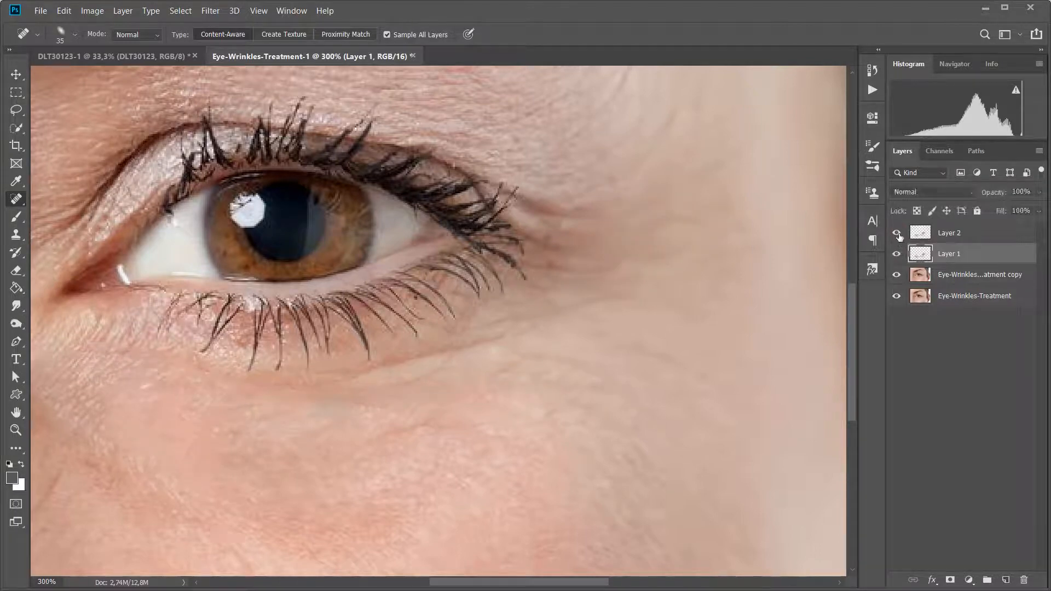
left_click(897, 234)
left_click(898, 233)
left_click(897, 233)
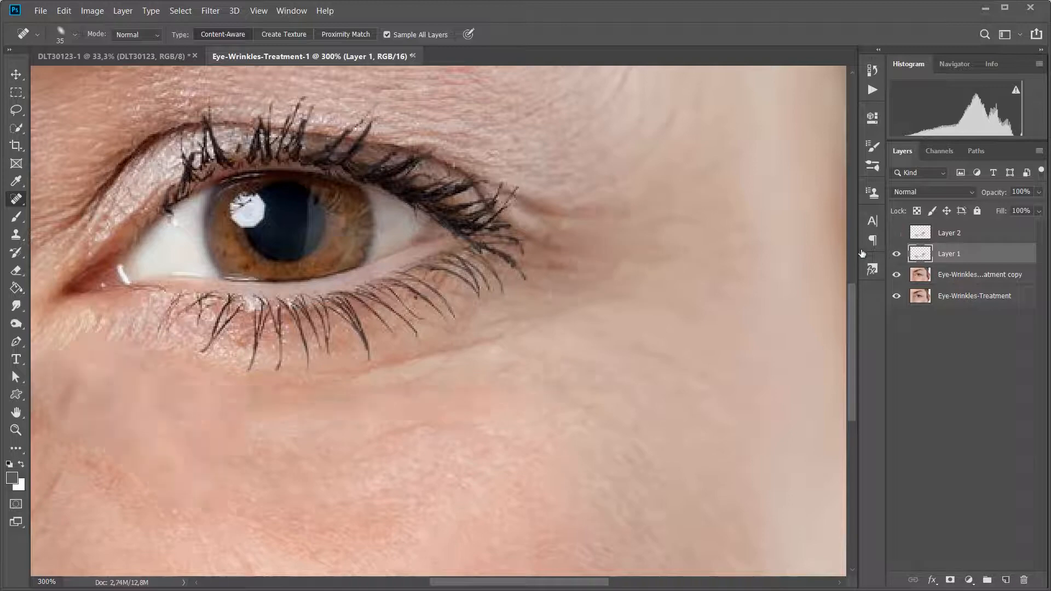
left_click(898, 234)
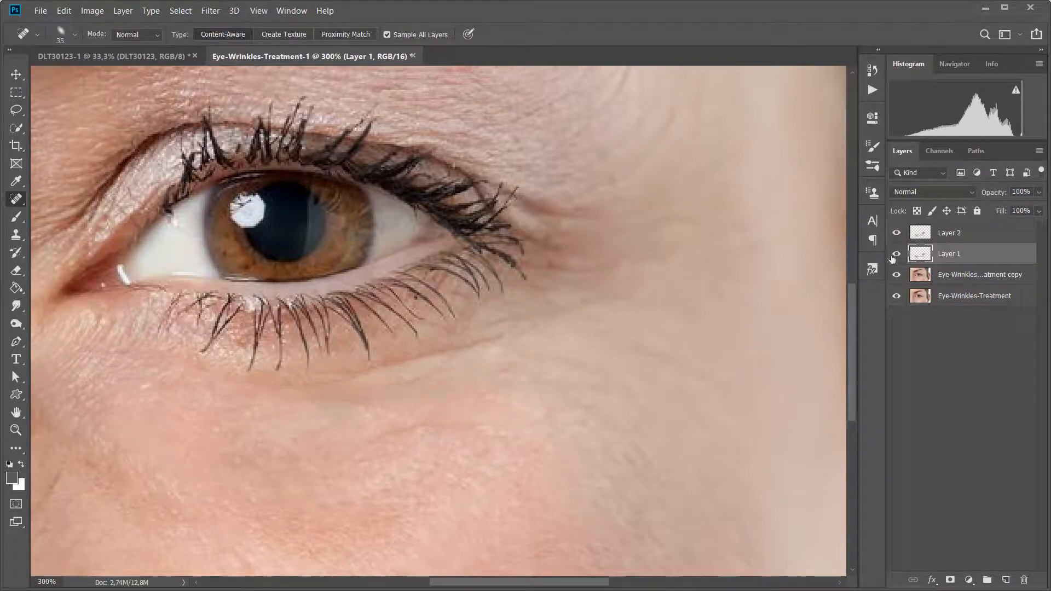
left_click(899, 234)
left_click(899, 234)
left_click(897, 234)
left_click(898, 234)
left_click(897, 234)
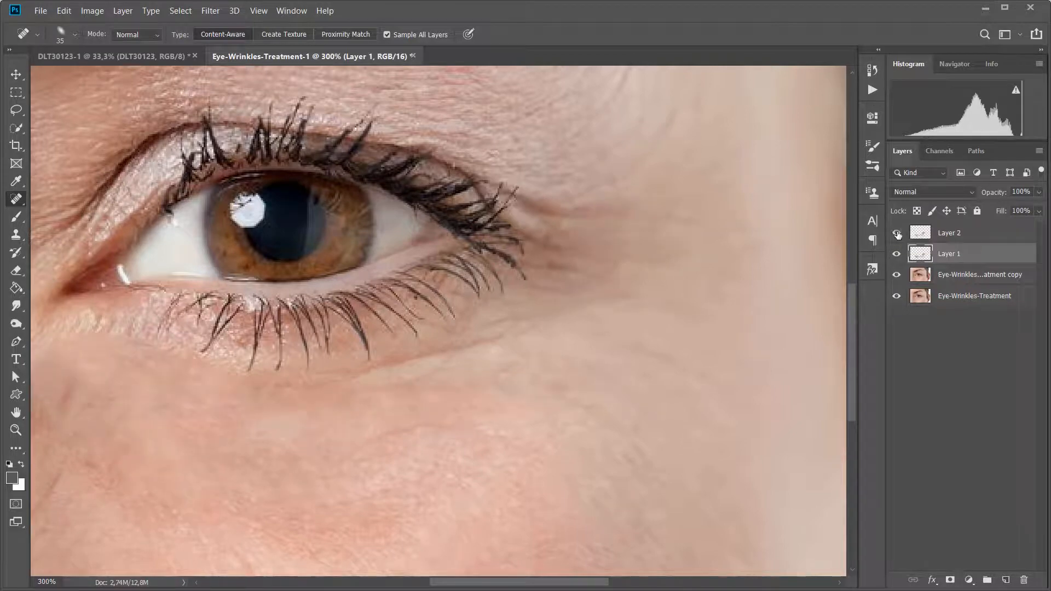
left_click(897, 234)
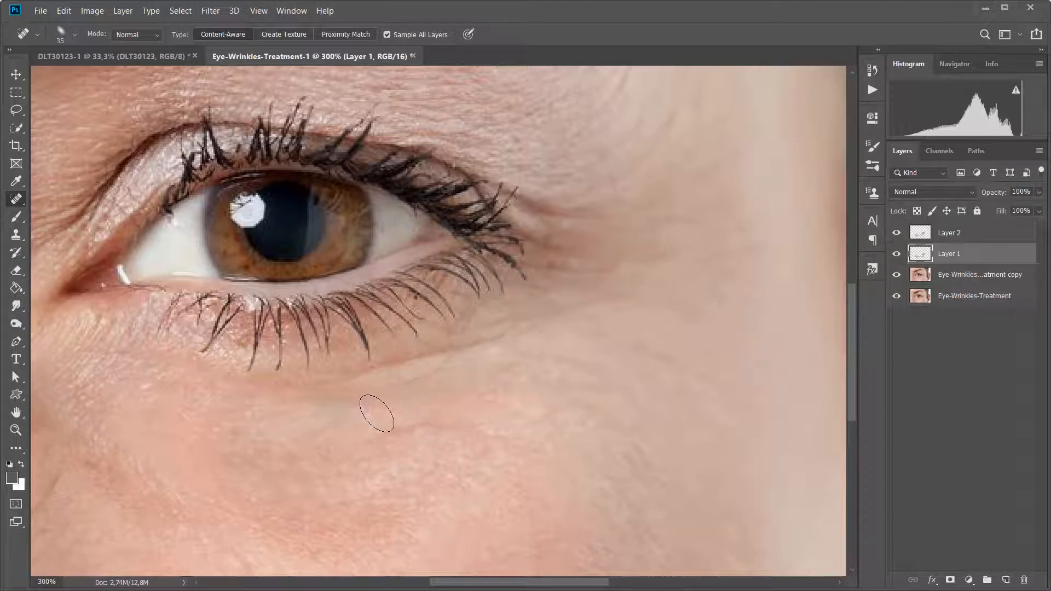
left_click(127, 35)
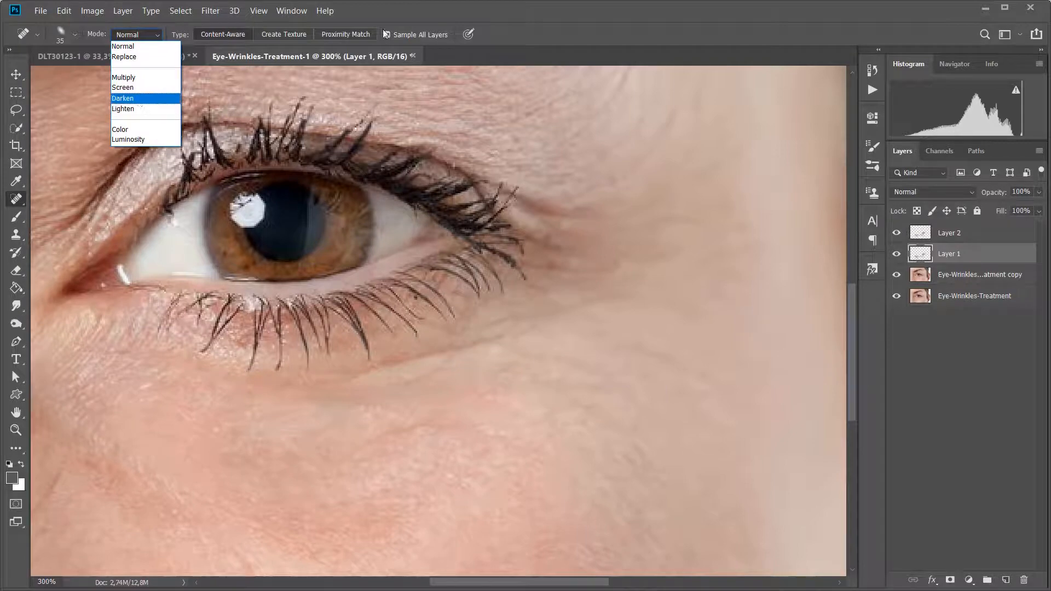
left_click(559, 15)
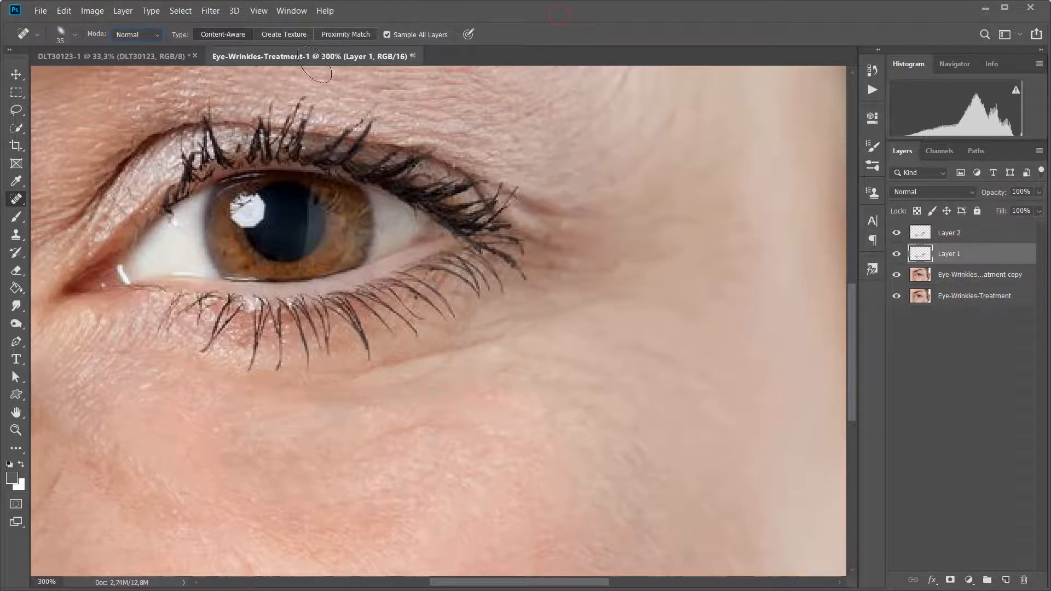
left_click(149, 35)
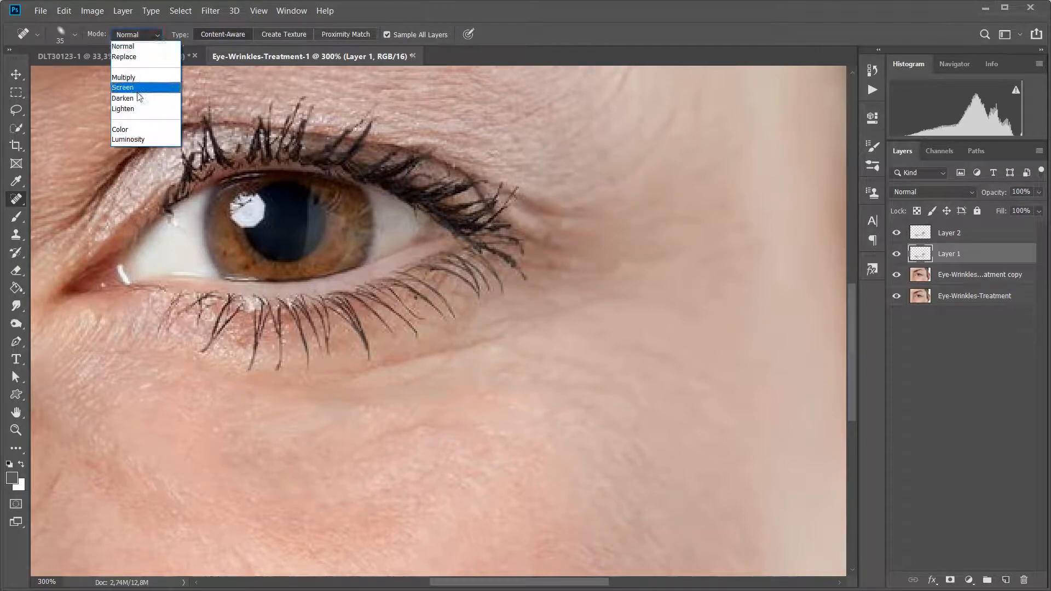
left_click(567, 26)
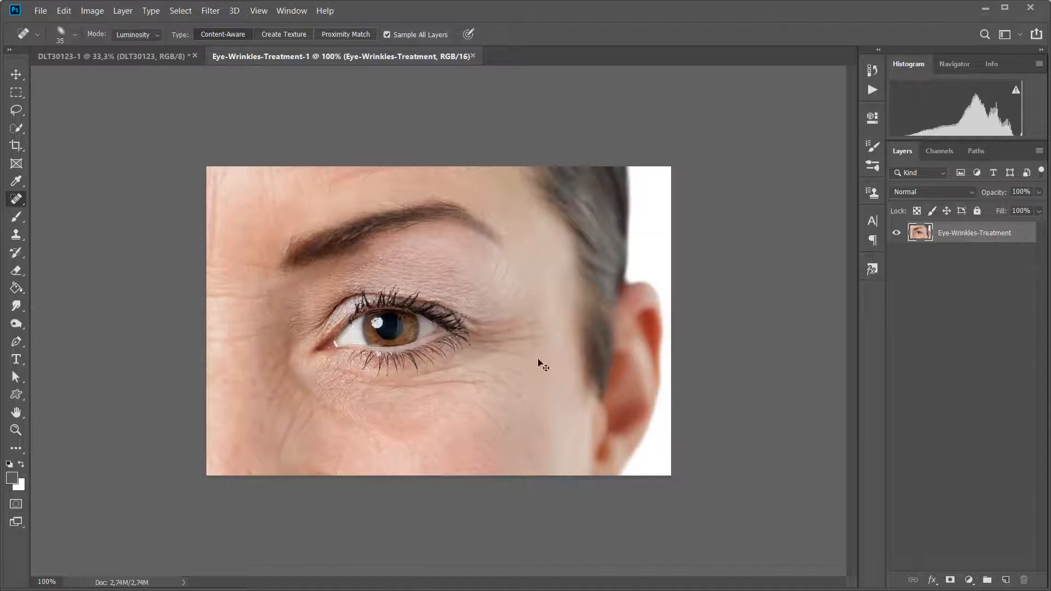
Step: Examine the eye wrinkles up close and the whole image at smaller magnifications
scroll(538, 360, "up", 2)
scroll(543, 365, "down", 1)
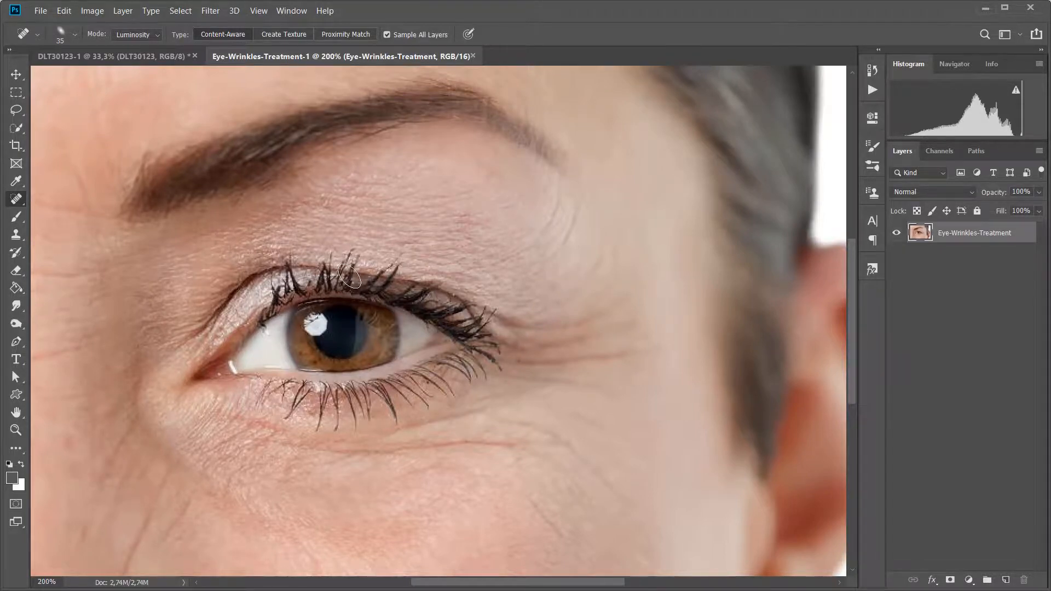
scroll(349, 277, "down", 3)
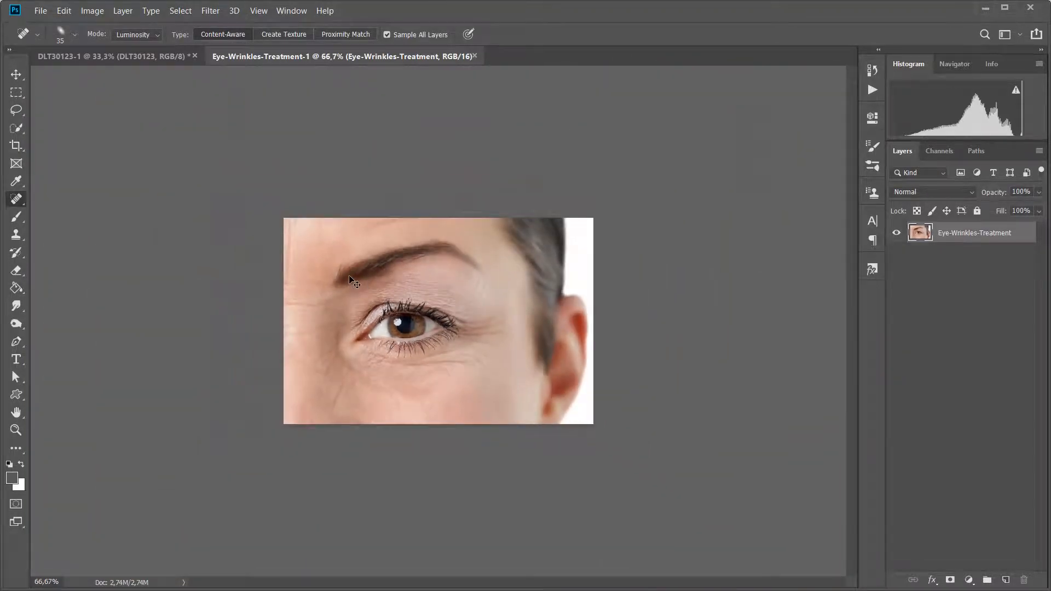
scroll(349, 278, "up", 1)
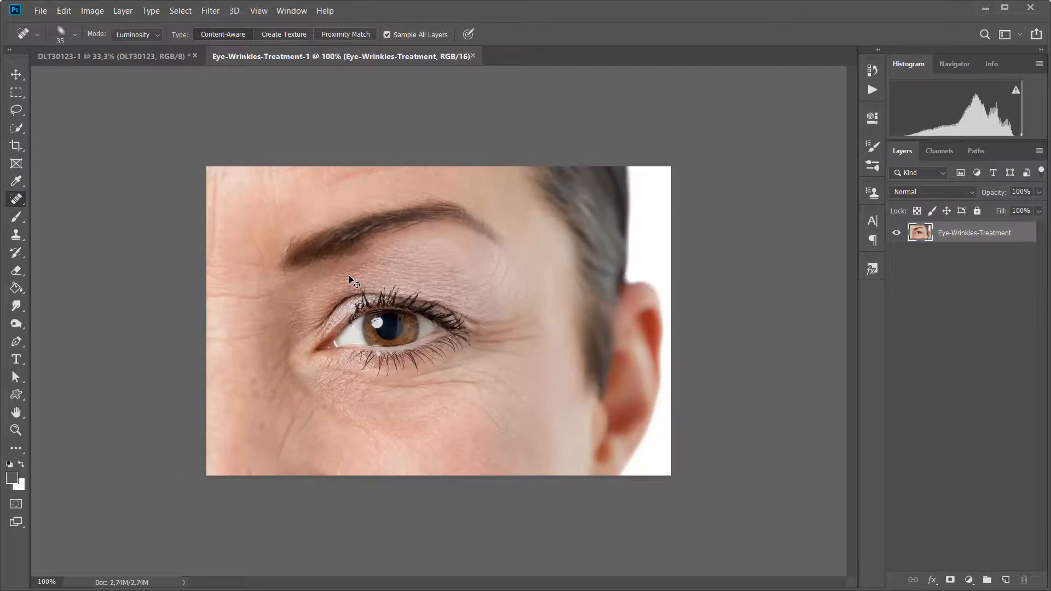
key("ctrl+plus")
key("ctrl+plus")
key("ctrl+minus")
key("ctrl+minus")
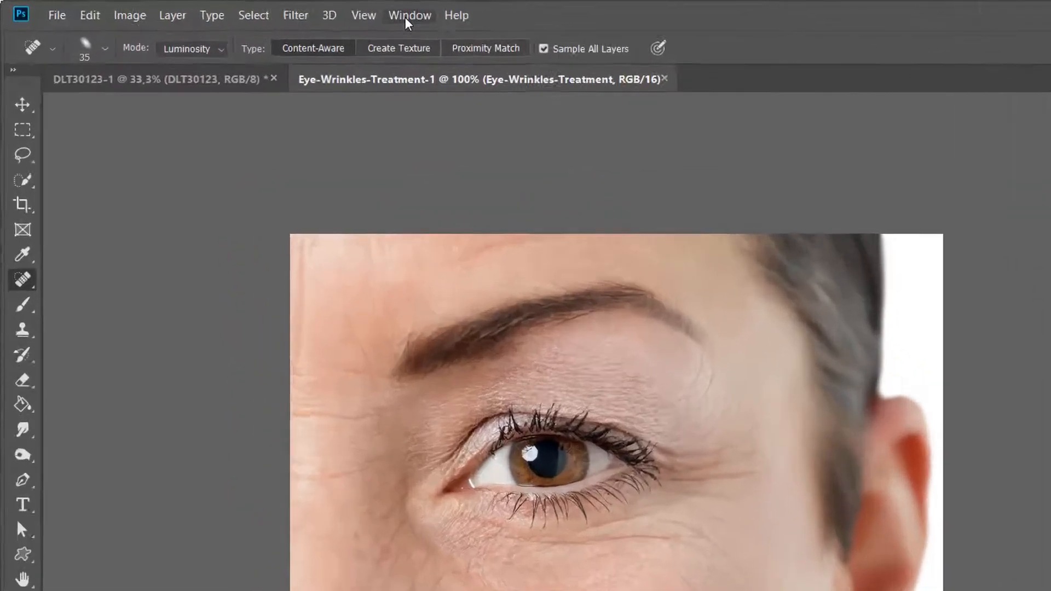
Step: Open a second window for Eye-Wrinkles-Treatment-1 and view both windows of the document in turn
left_click(289, 12)
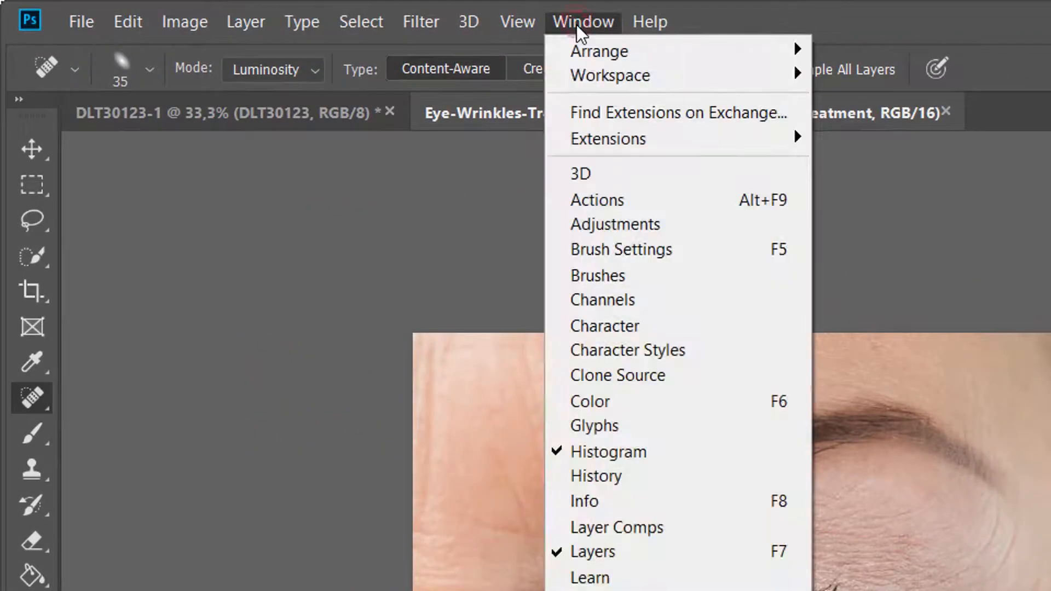
mouse_move(594, 48)
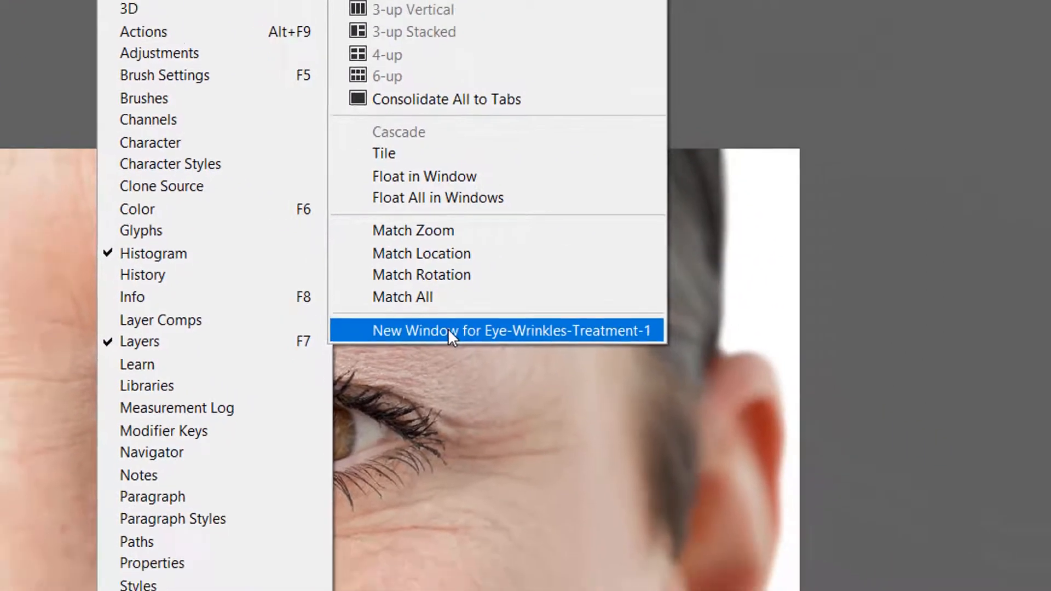
left_click(441, 349)
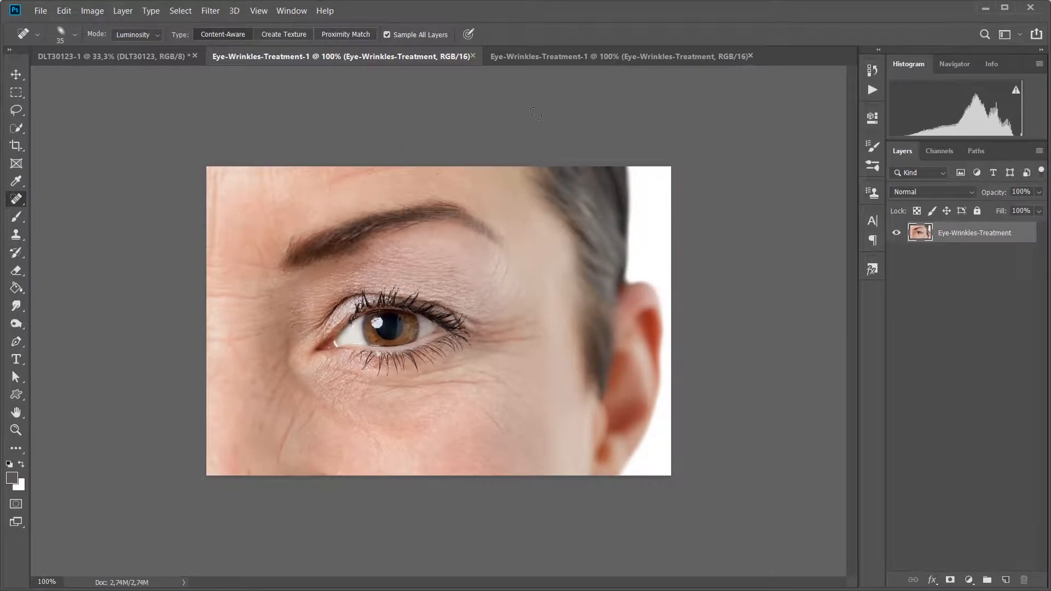
left_click(563, 56)
left_click(438, 55)
left_click(546, 58)
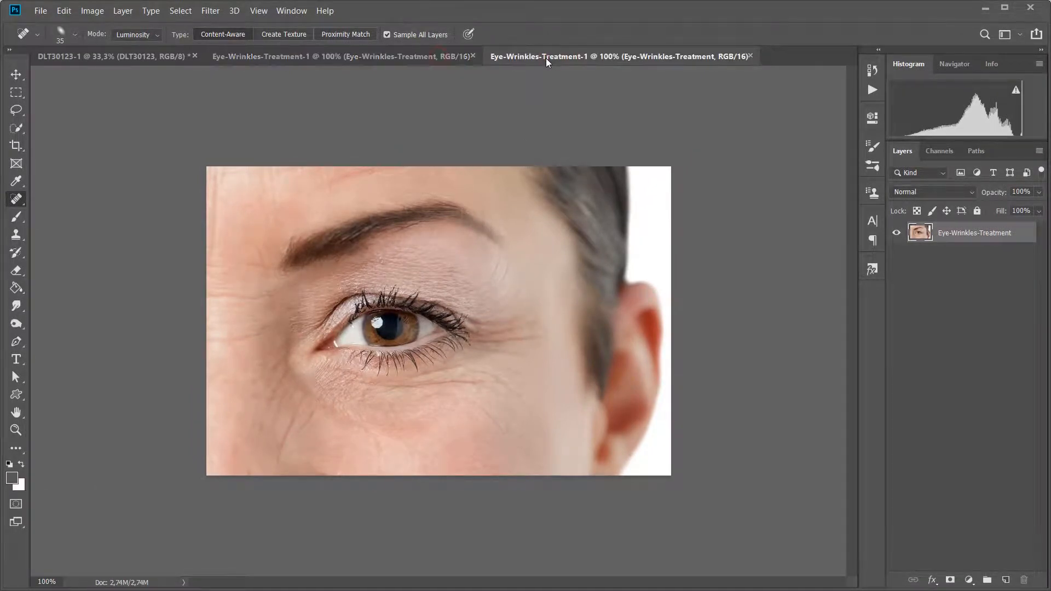
left_click(399, 55)
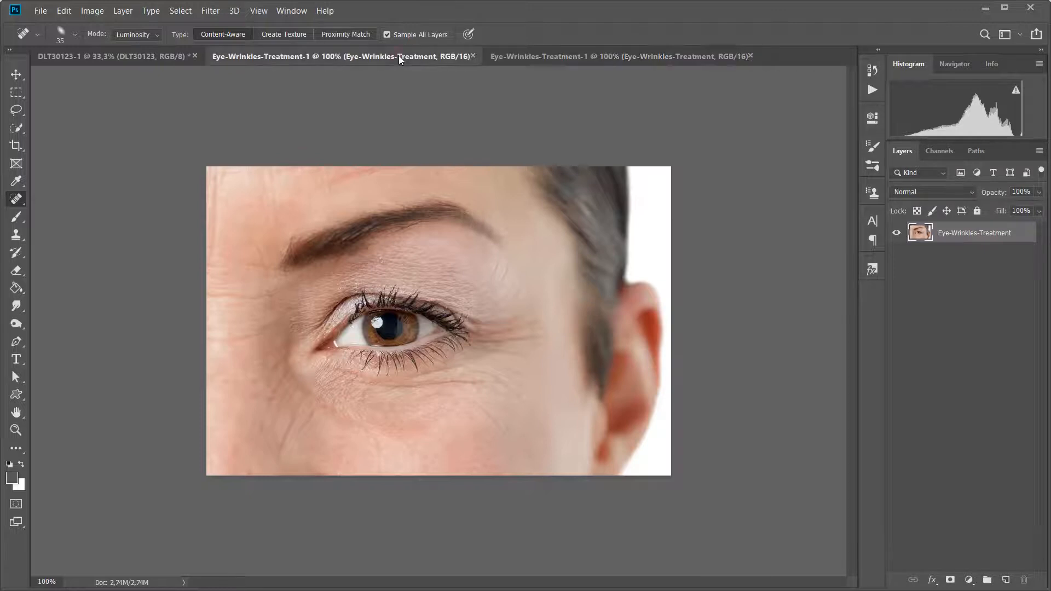
left_click(560, 54)
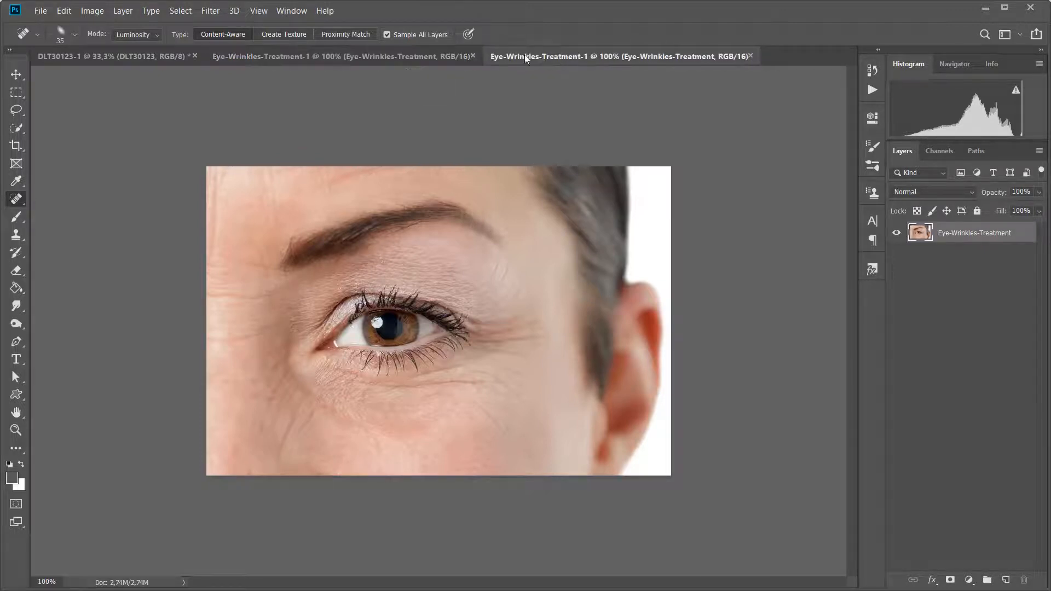
left_click(430, 57)
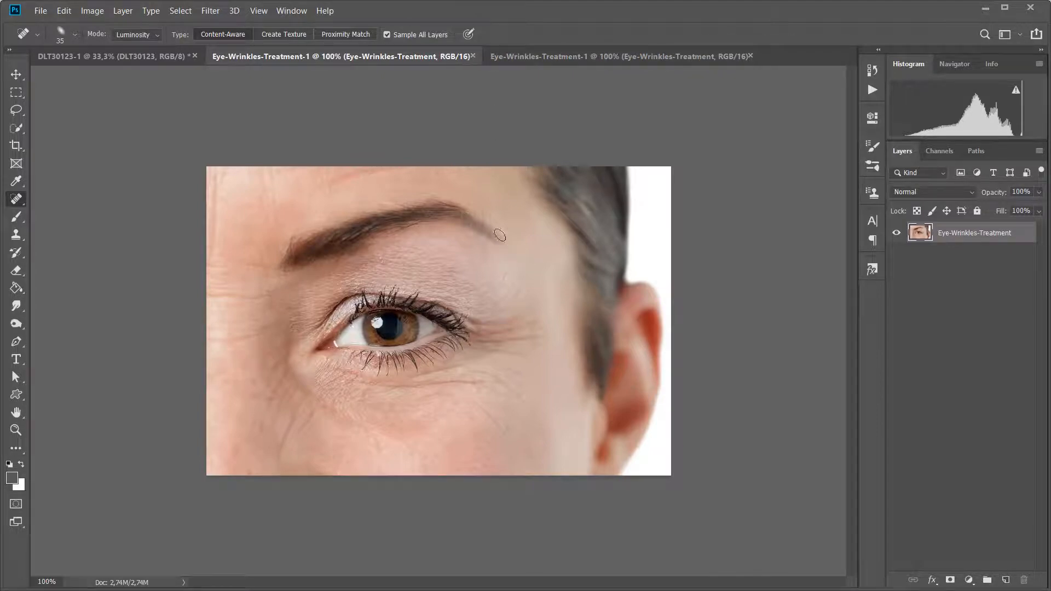
Step: Arrange the two Eye-Wrinkles-Treatment-1 windows side by side in the 2-up Vertical layout
left_click(291, 11)
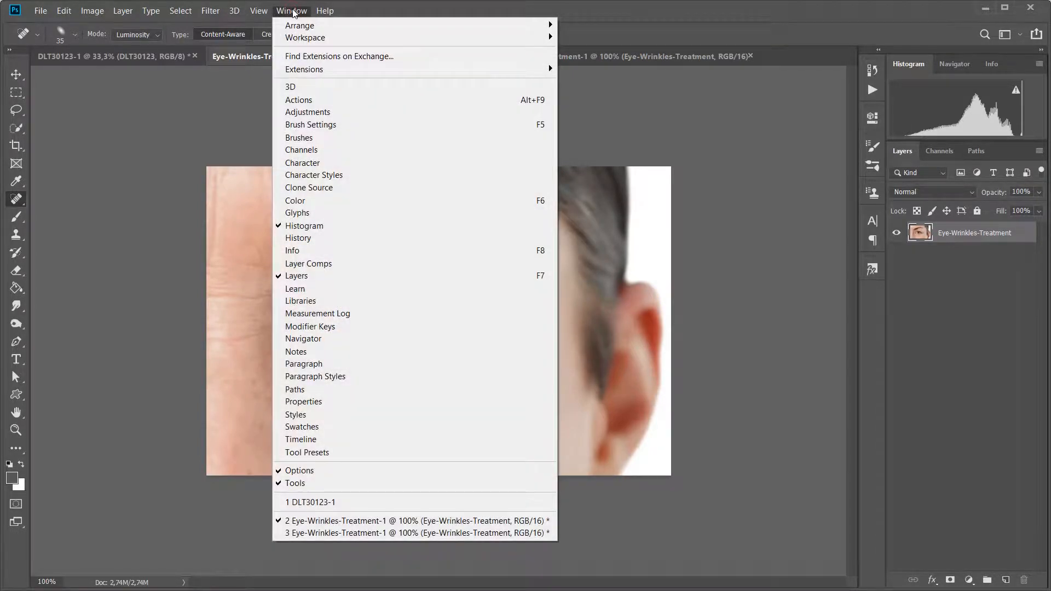
mouse_move(294, 26)
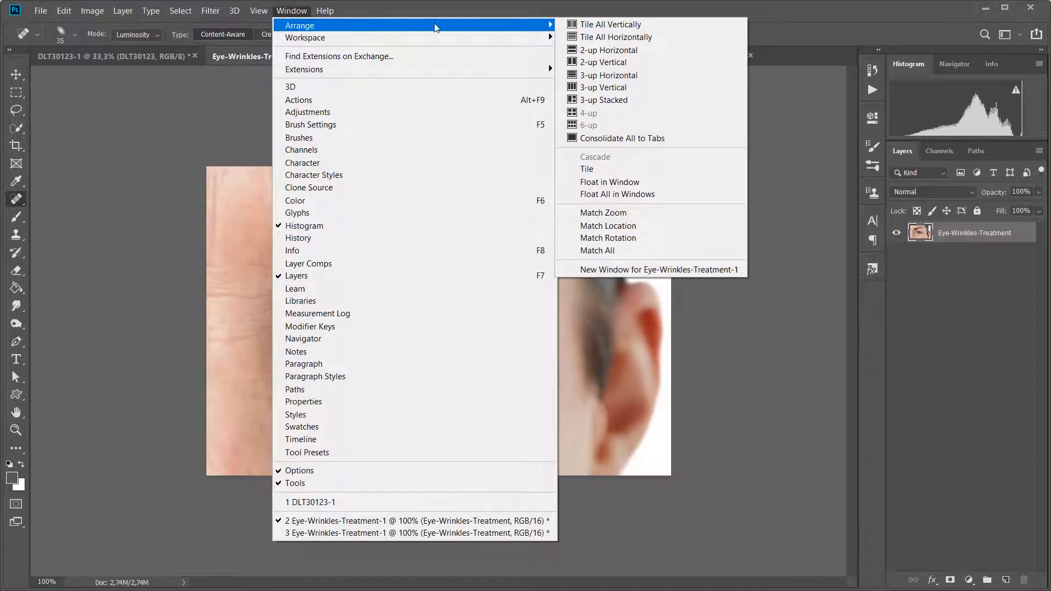
left_click(585, 63)
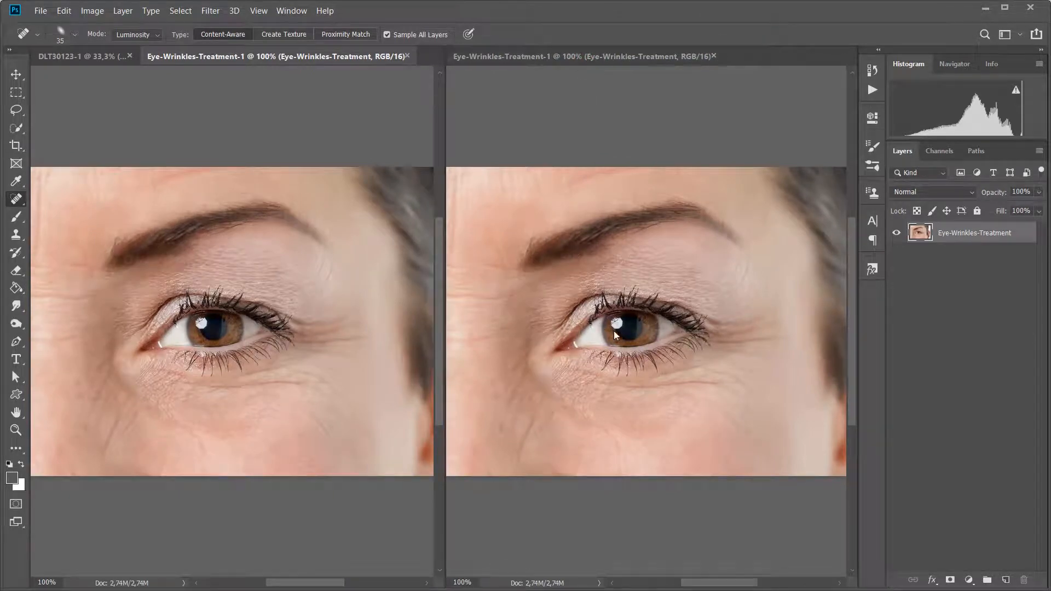
Step: Make the first Eye-Wrinkles-Treatment-1 window active and zoom it to 200%
left_click(577, 82)
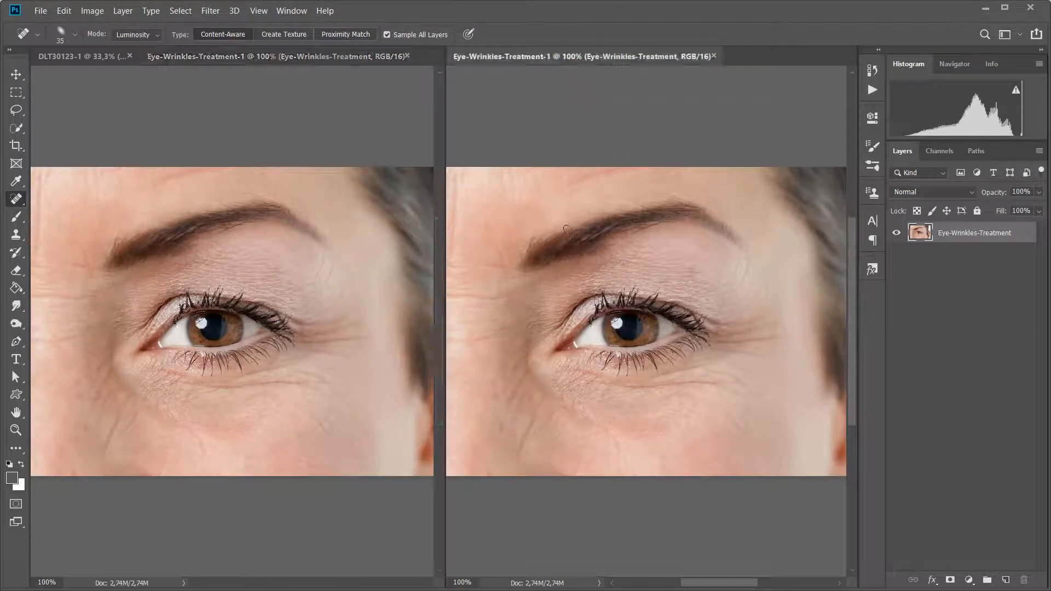
left_click(258, 246)
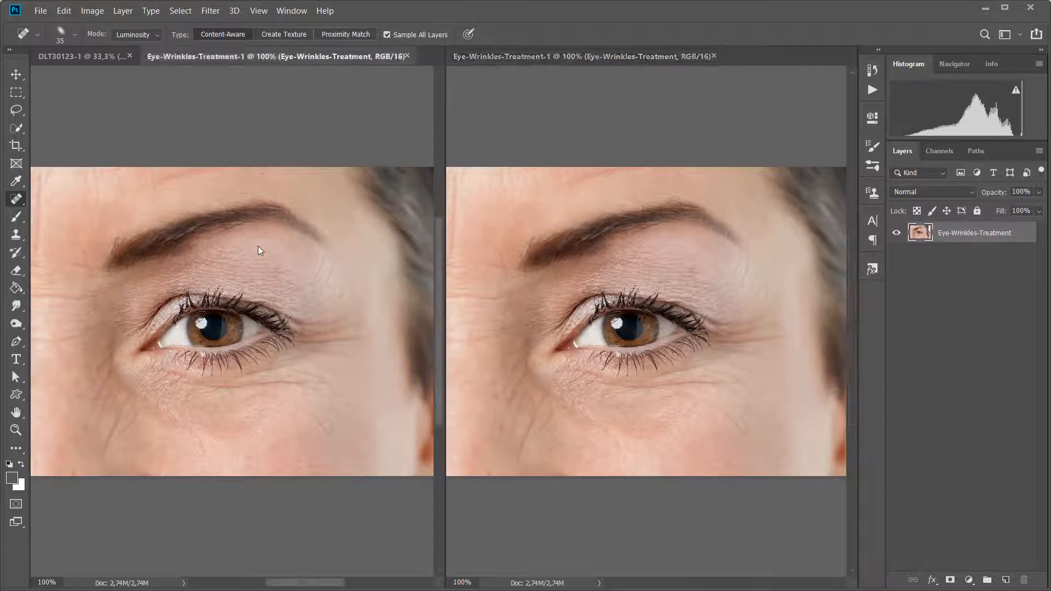
key("ctrl+plus")
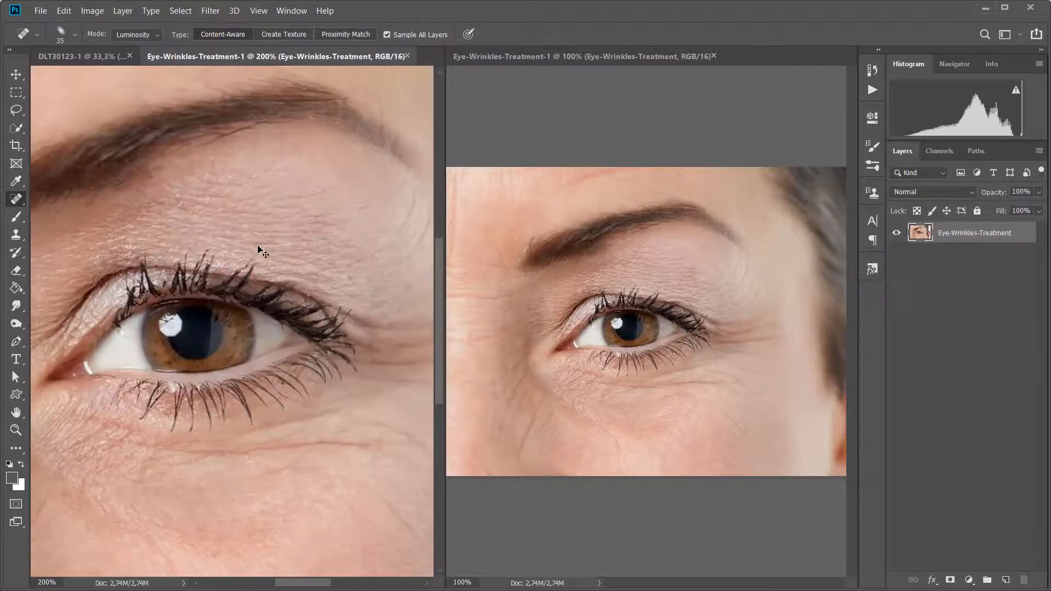
key("ctrl+plus")
key("ctrl+minus")
Step: Duplicate the Eye-Wrinkles-Treatment layer and add a Curves adjustment layer above it with the midtones pulled down to darken the image
left_click_drag(993, 234, 1006, 579)
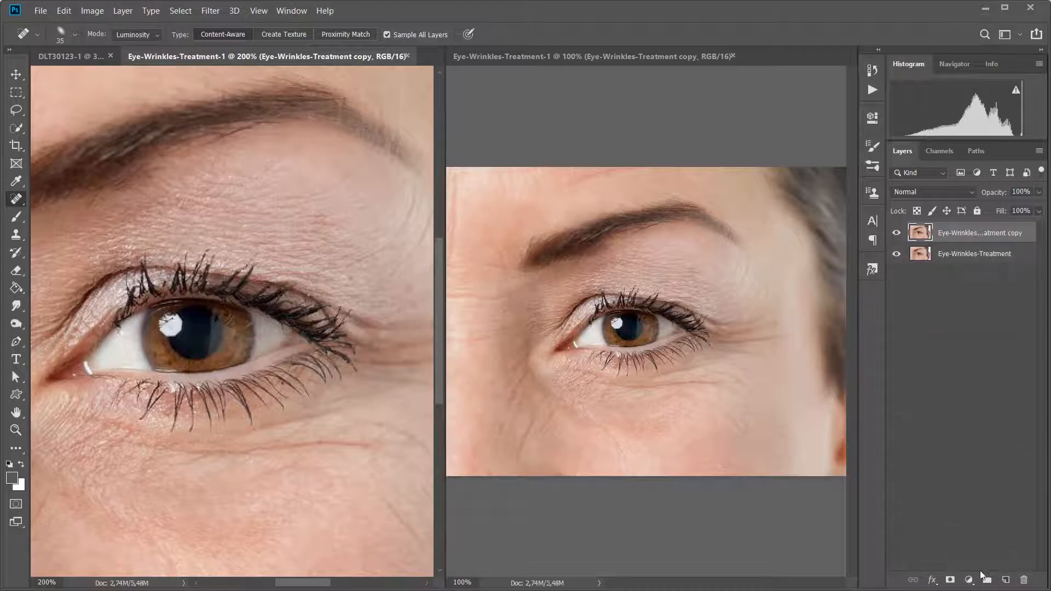
left_click(969, 580)
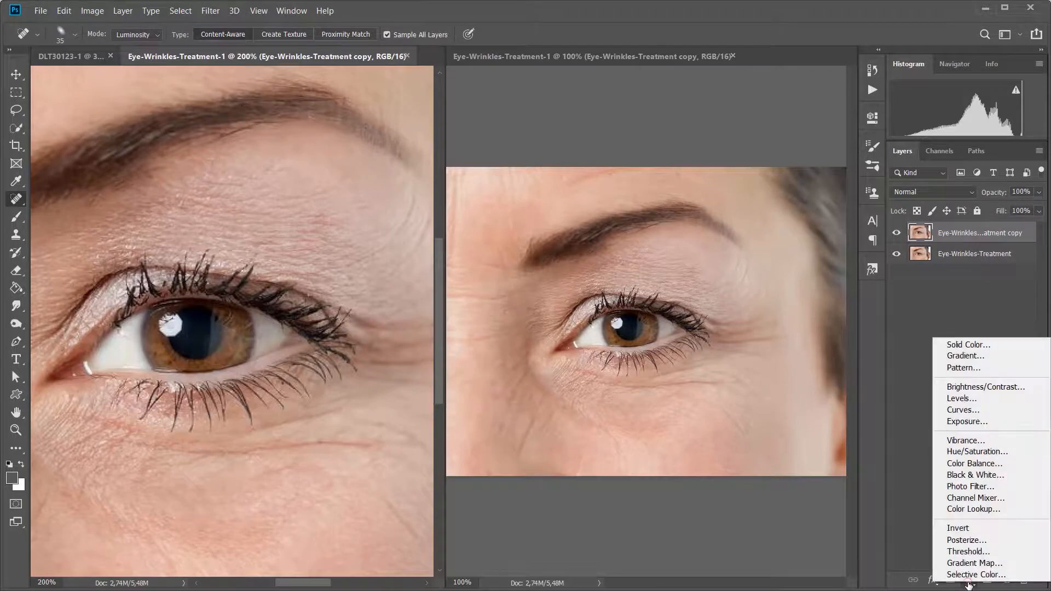
left_click(970, 411)
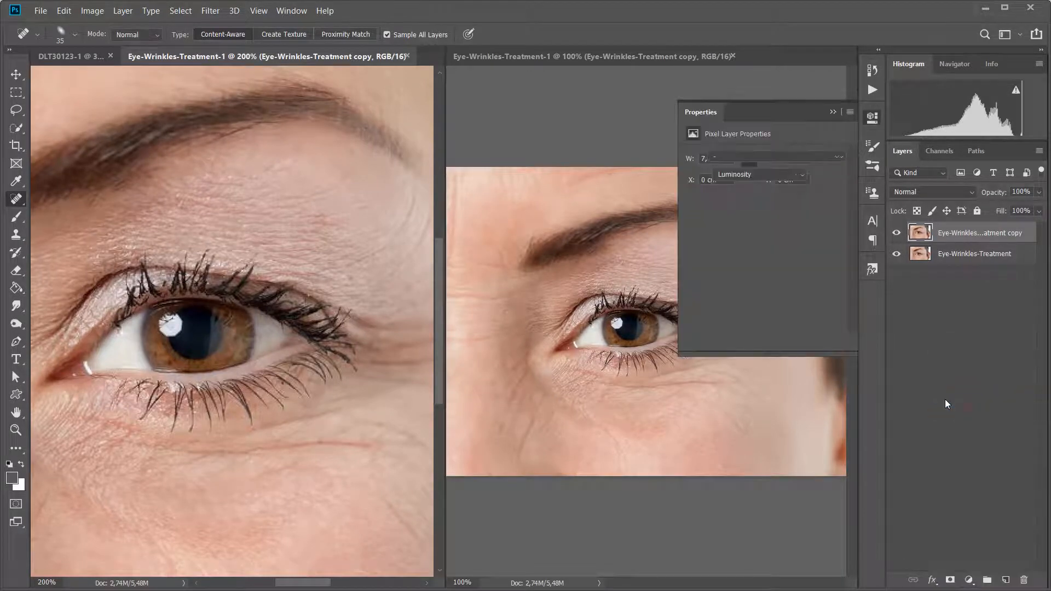
left_click_drag(766, 254, 769, 278)
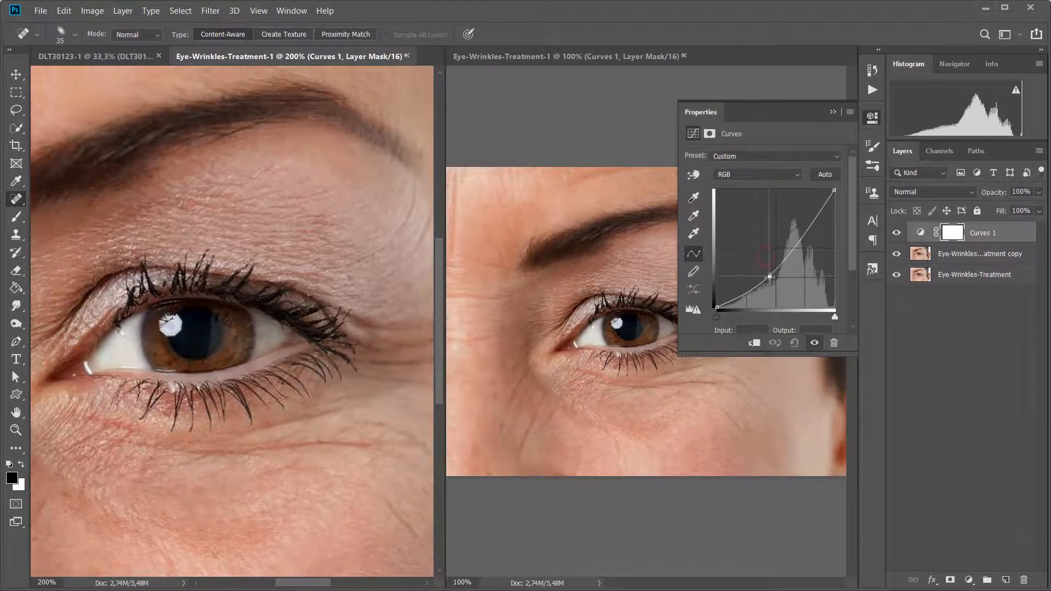
left_click(831, 113)
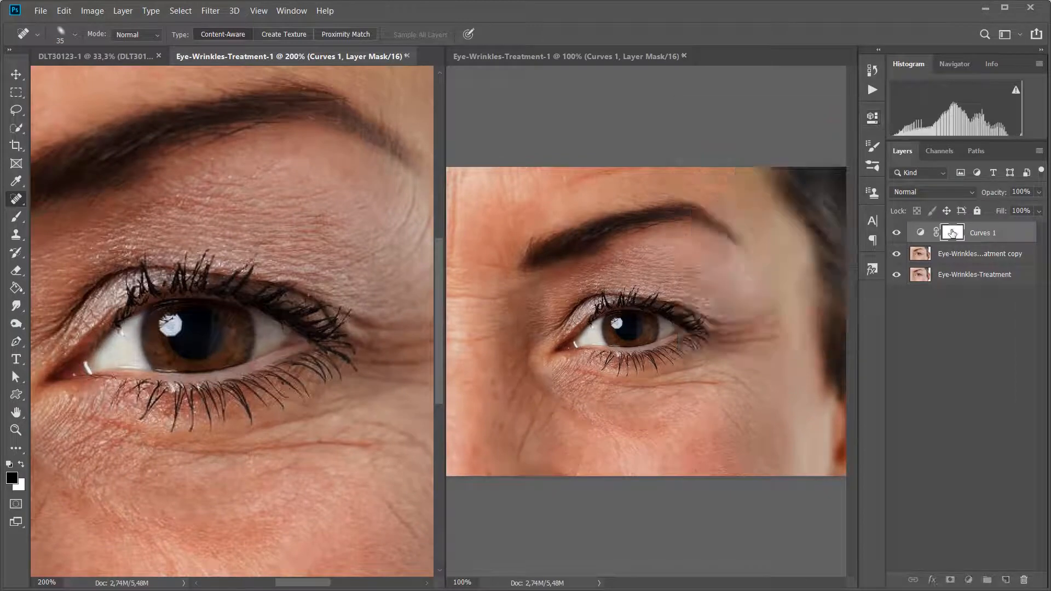
Step: Fill the Curves 1 layer mask with black using the Paint Bucket tool
key("g")
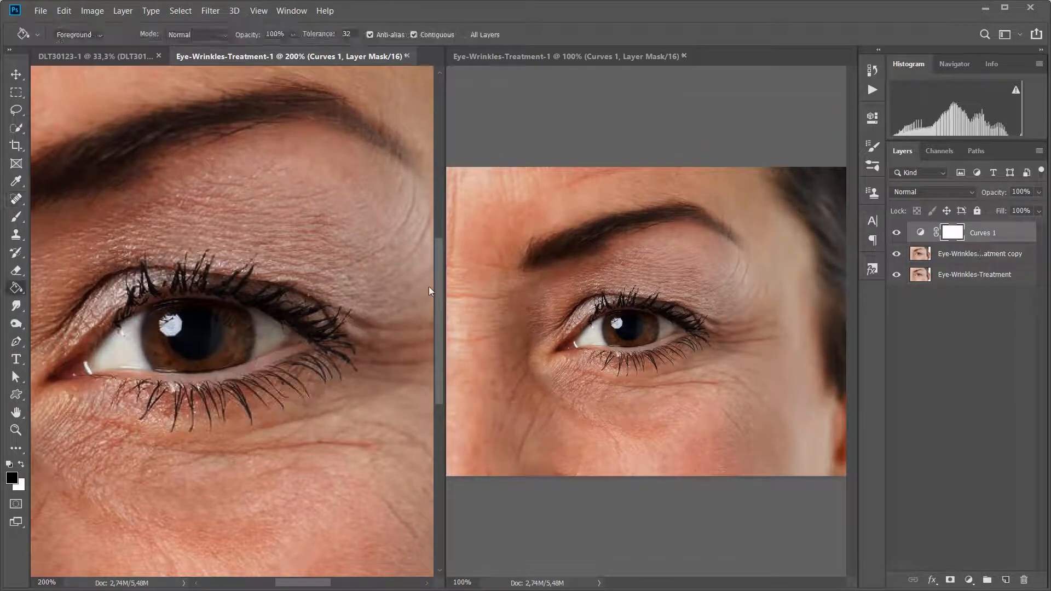
left_click(339, 290)
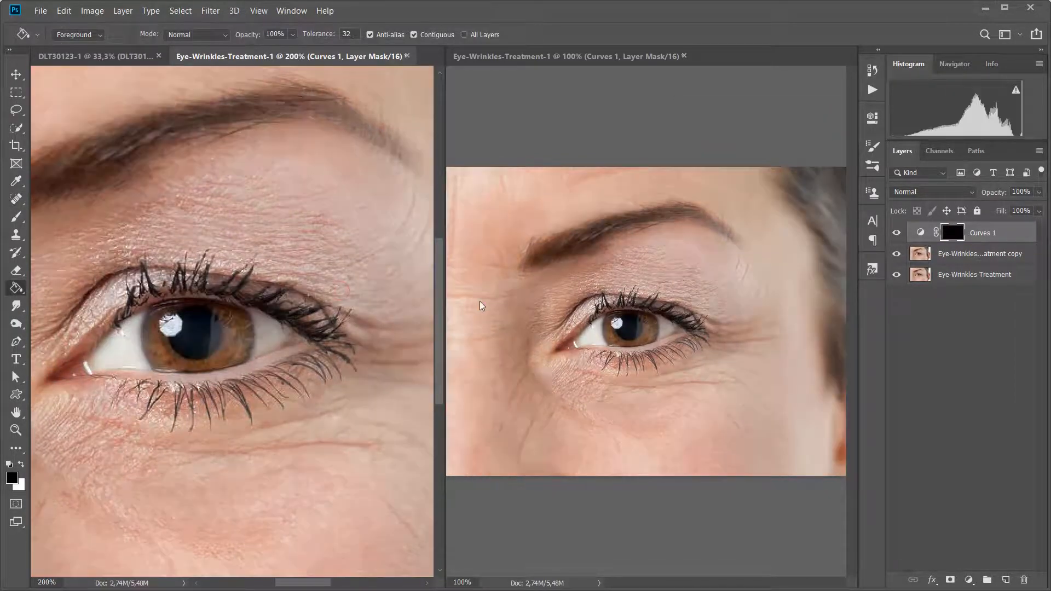
Step: Switch to the Brush tool and set its flow to 14% and its opacity to 35%
key("b")
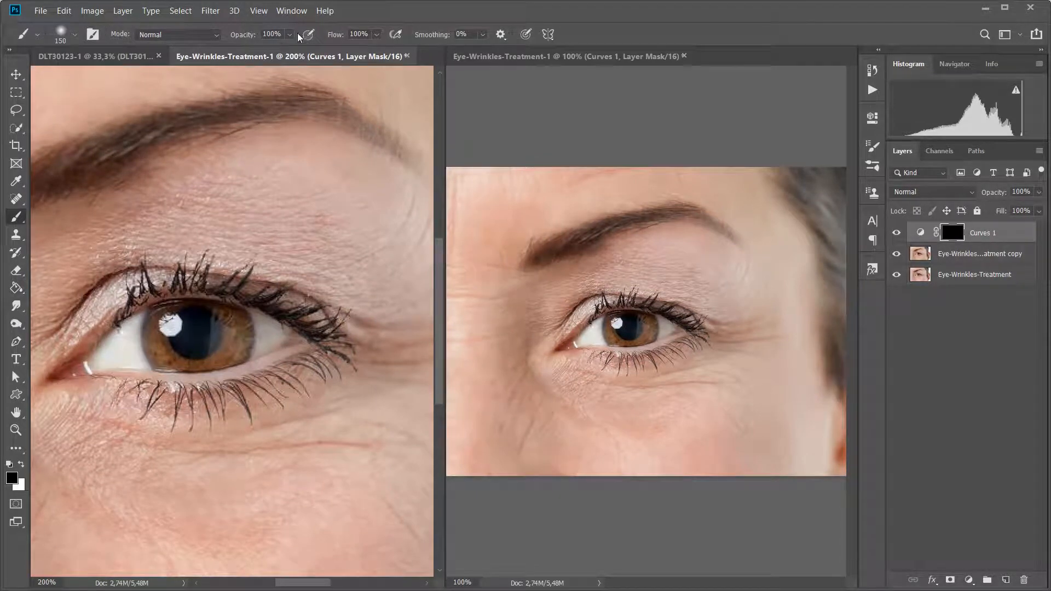
left_click(377, 35)
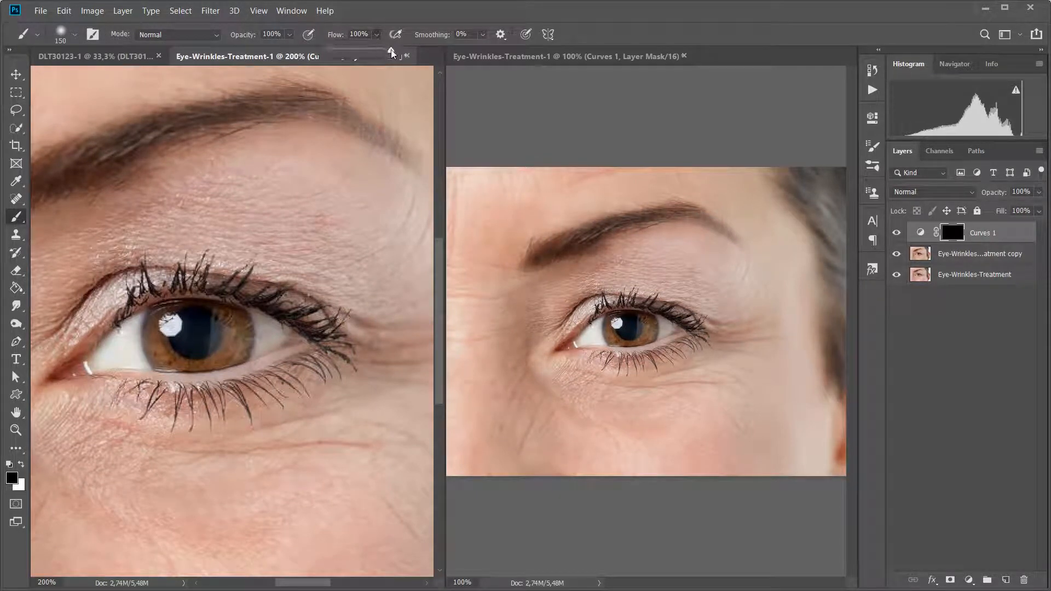
left_click_drag(391, 52, 337, 56)
left_click(289, 35)
left_click_drag(270, 50, 266, 53)
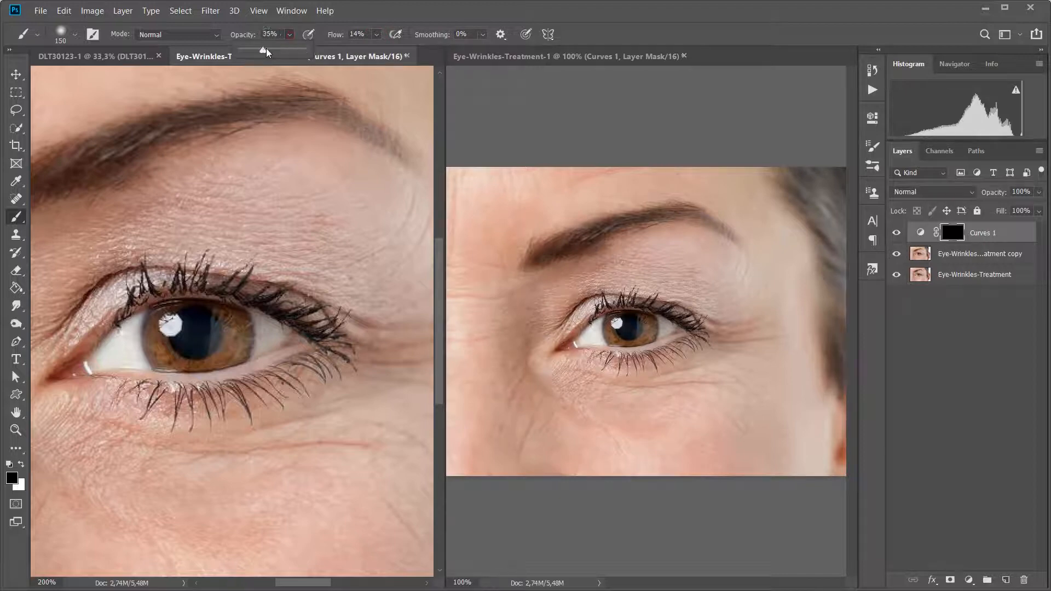
left_click(625, 24)
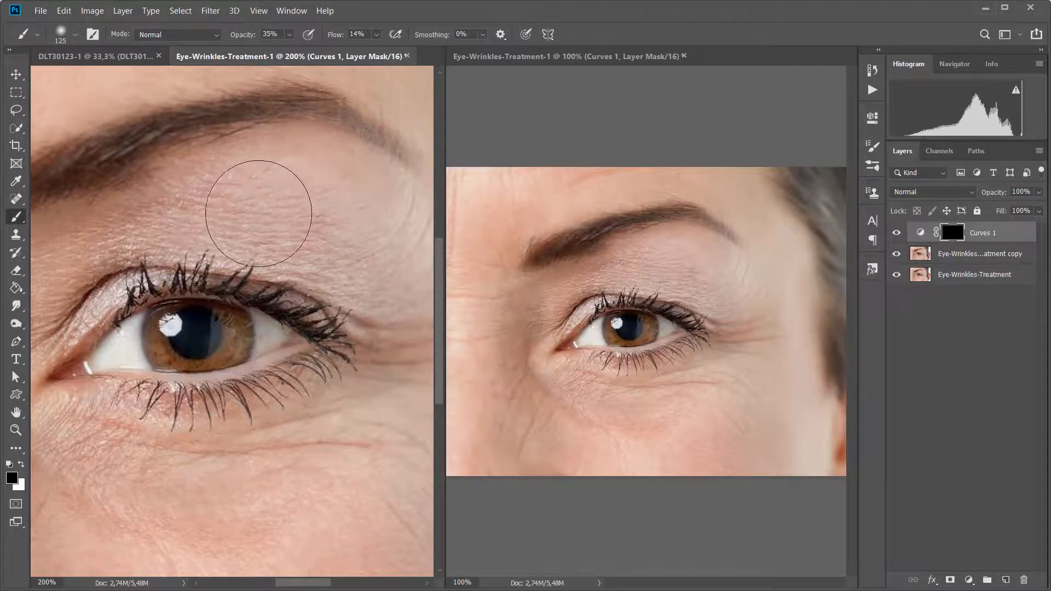
Step: Reduce the brush size to 30, swap the foreground color to white and stroke along the upper lash line on the Curves 1 mask
key("bracketleft")
key("bracketleft")
key("bracketleft")
key("bracketleft")
key("bracketleft")
key("bracketleft")
key("bracketleft")
key("bracketleft")
key("bracketleft")
left_click_drag(101, 301, 140, 281)
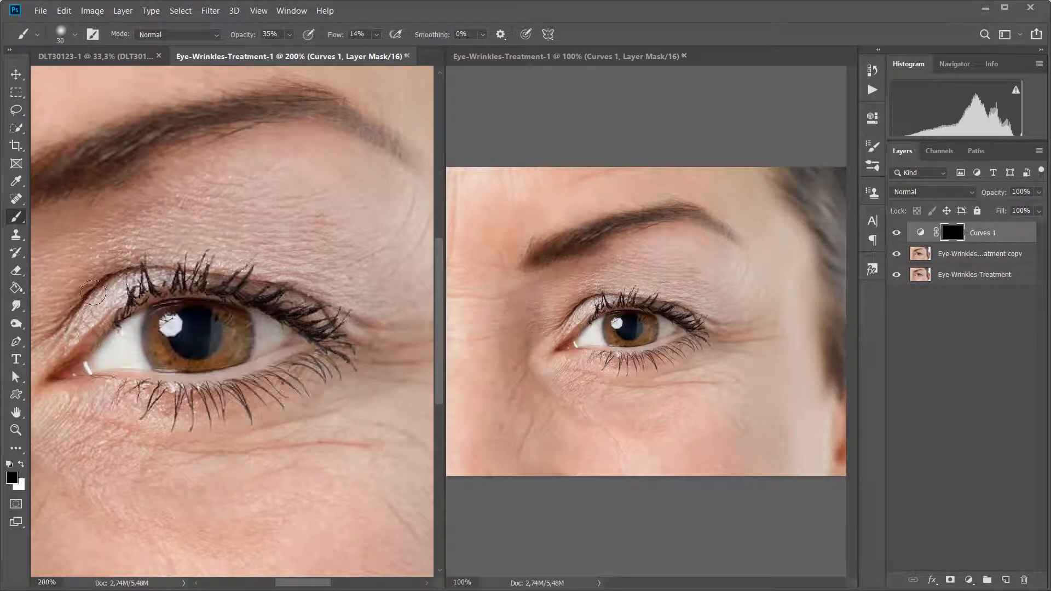
left_click(21, 463)
mouse_move(156, 281)
left_mouse_down()
mouse_move(143, 282)
mouse_move(188, 286)
mouse_move(135, 281)
mouse_move(168, 284)
left_mouse_up()
Step: Raise the brush opacity to 56% and the flow to 62%
left_click(378, 36)
left_click(401, 50)
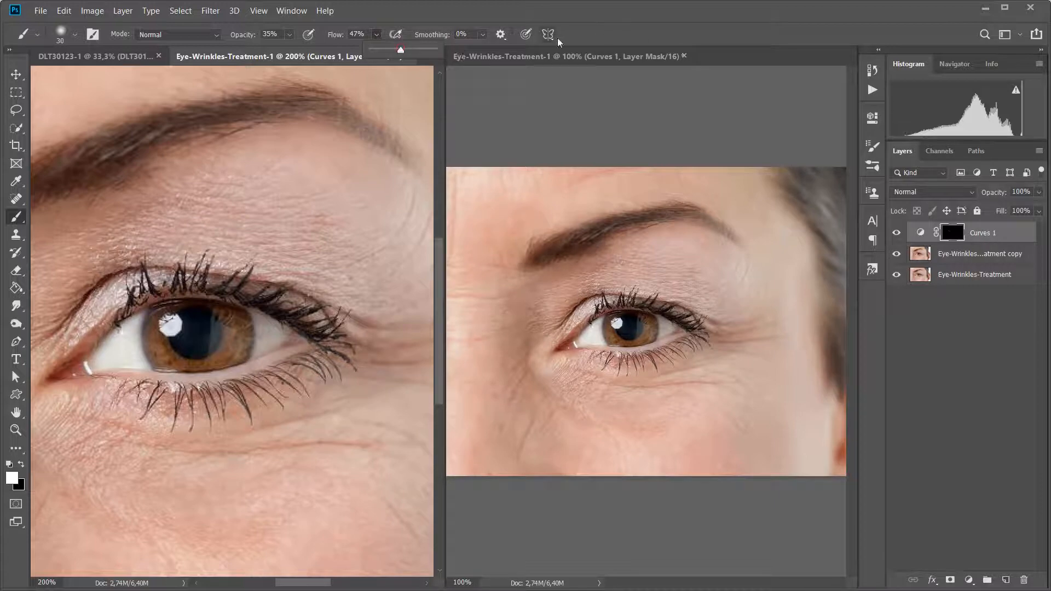
left_click(290, 38)
left_click(308, 50)
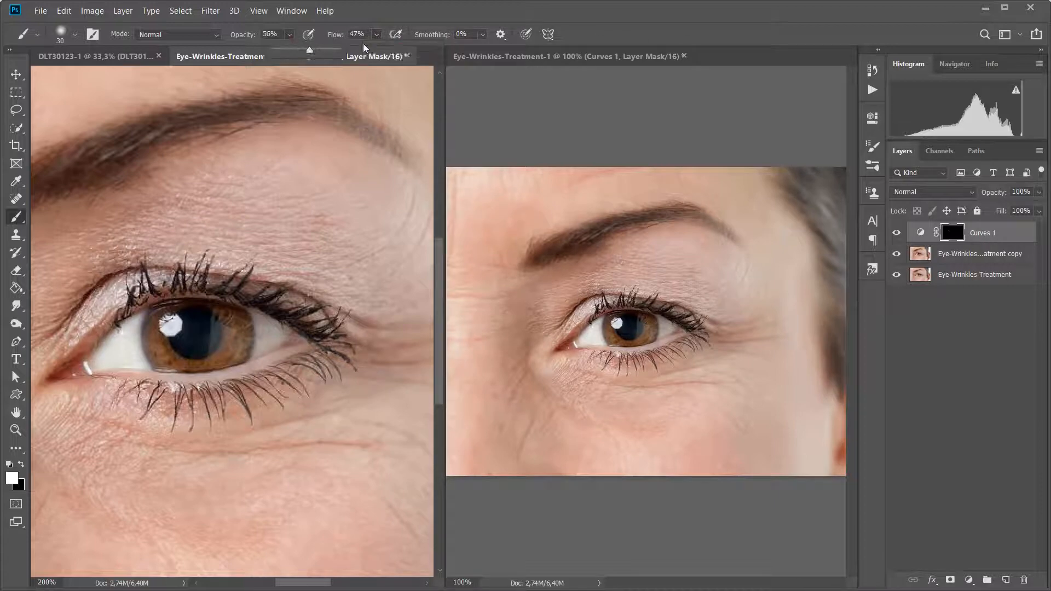
left_click(376, 35)
left_click_drag(382, 50, 395, 49)
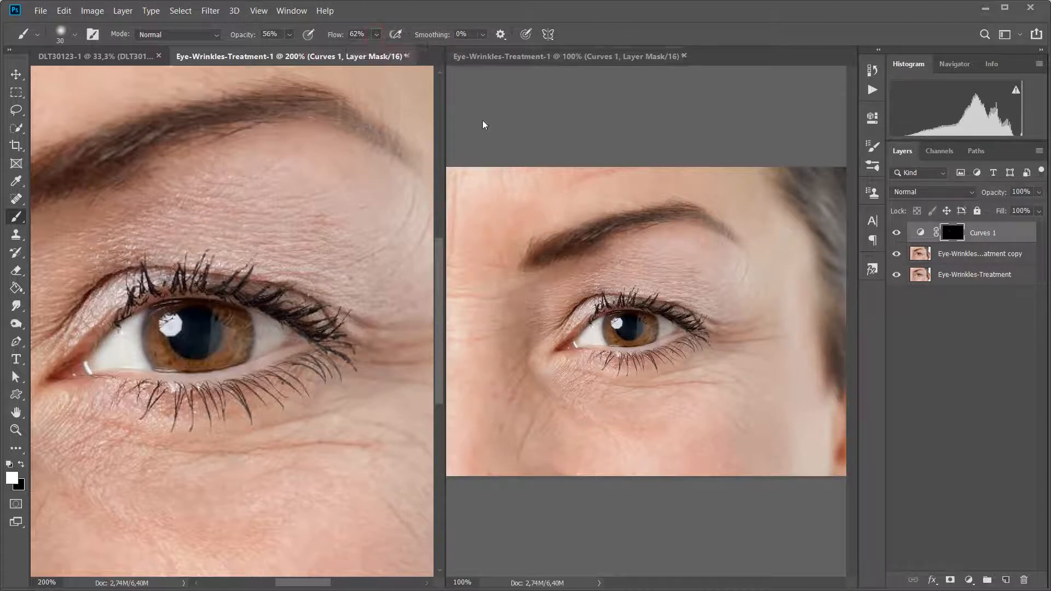
Step: Paint white along the upper and lower lash lines on the Curves 1 mask, then compare the eye with the layer hidden and shown
mouse_move(108, 264)
left_mouse_down()
mouse_move(131, 257)
mouse_move(91, 267)
mouse_move(159, 235)
mouse_move(126, 244)
mouse_move(146, 219)
mouse_move(80, 275)
mouse_move(170, 278)
left_mouse_up()
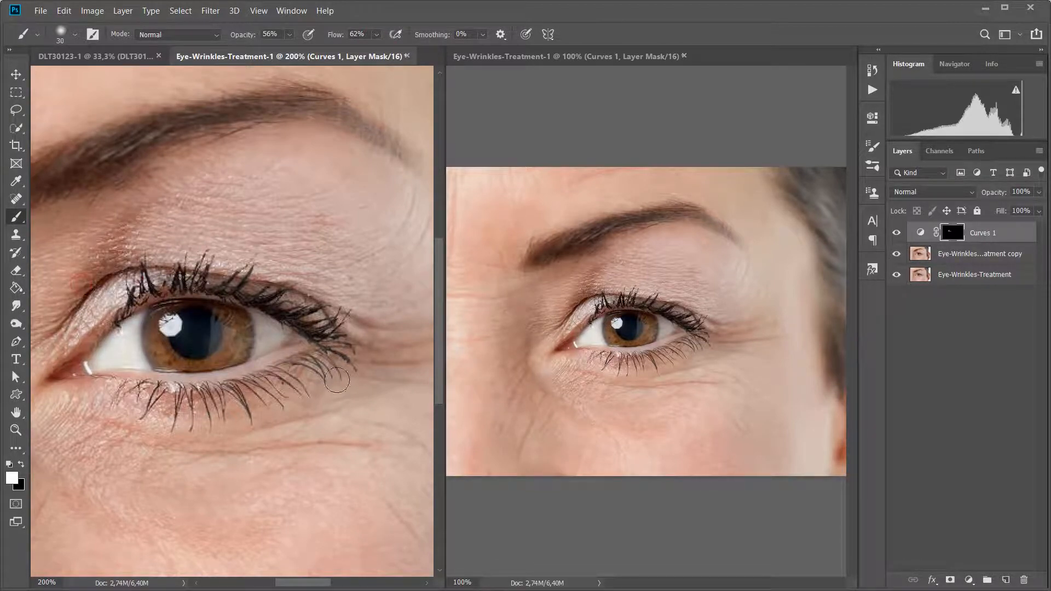
left_click_drag(335, 364, 282, 388)
left_click_drag(334, 360, 246, 399)
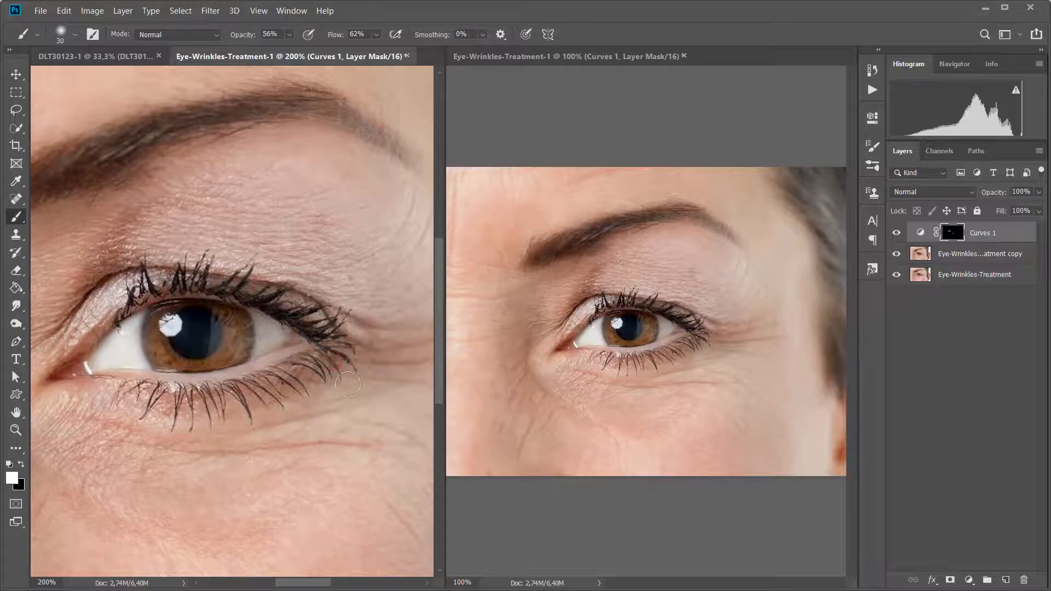
left_click_drag(335, 329, 255, 285)
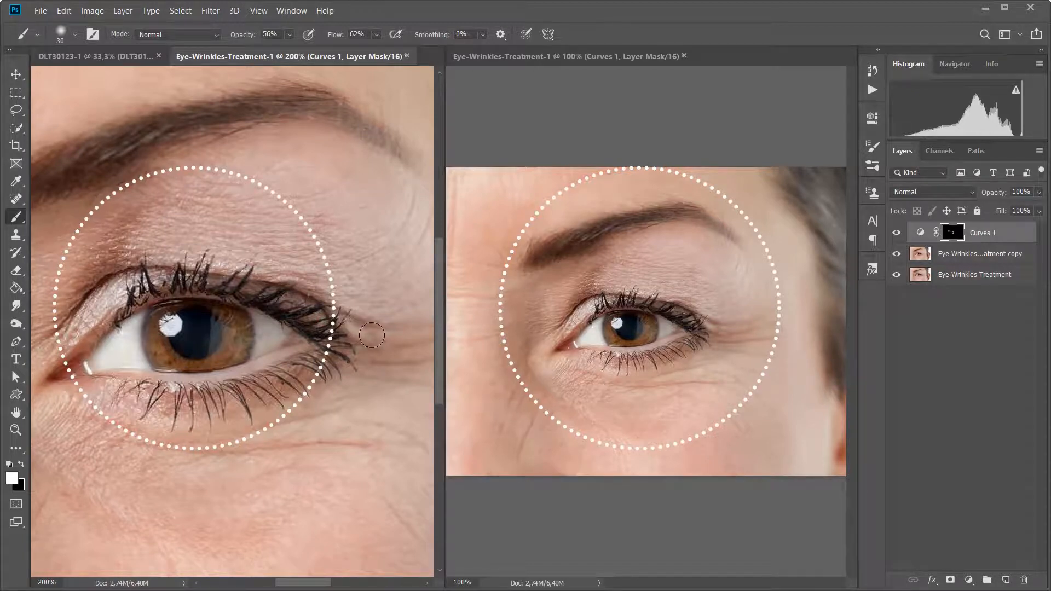
left_click_drag(375, 331, 322, 282)
left_click_drag(374, 322, 322, 296)
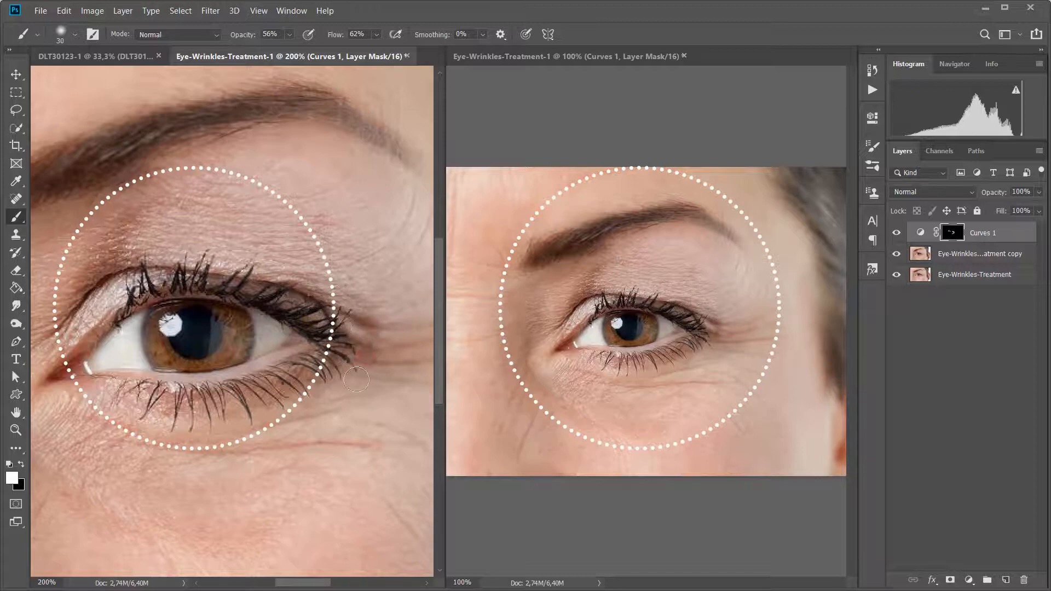
left_click_drag(279, 385, 218, 387)
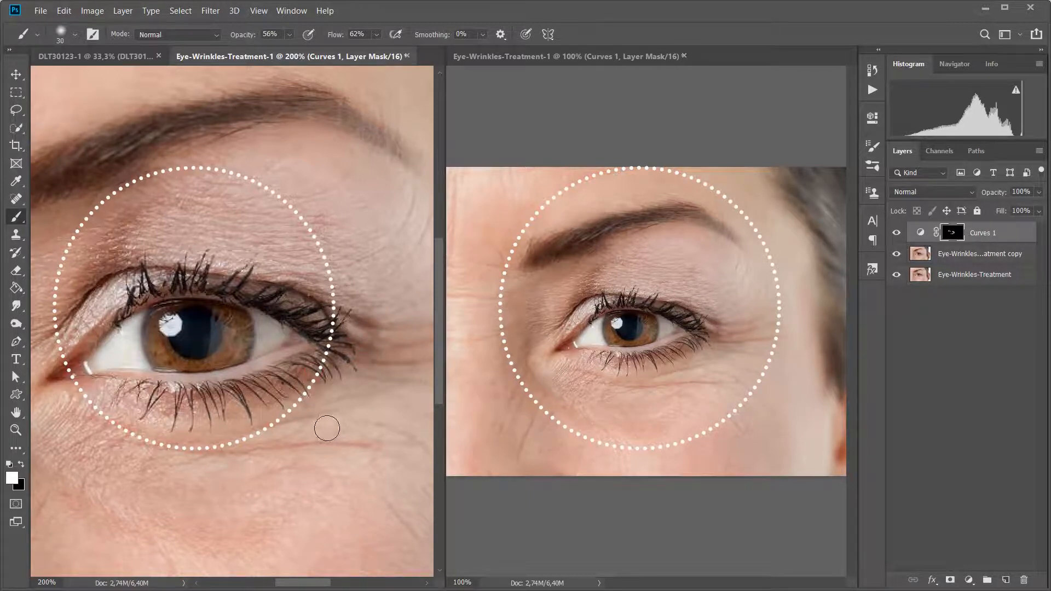
left_click_drag(79, 396, 176, 407)
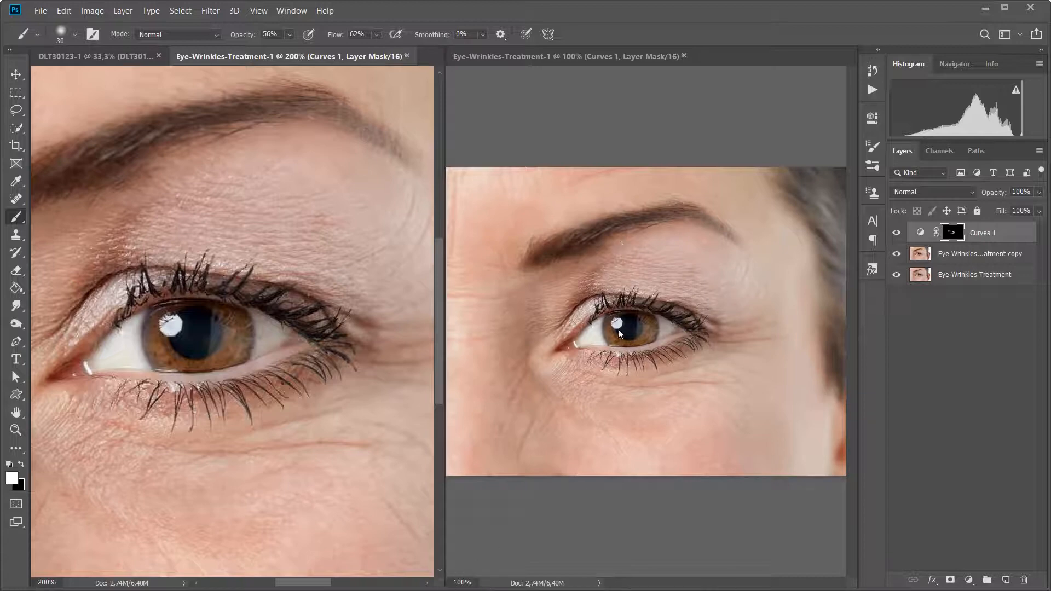
left_click(896, 232)
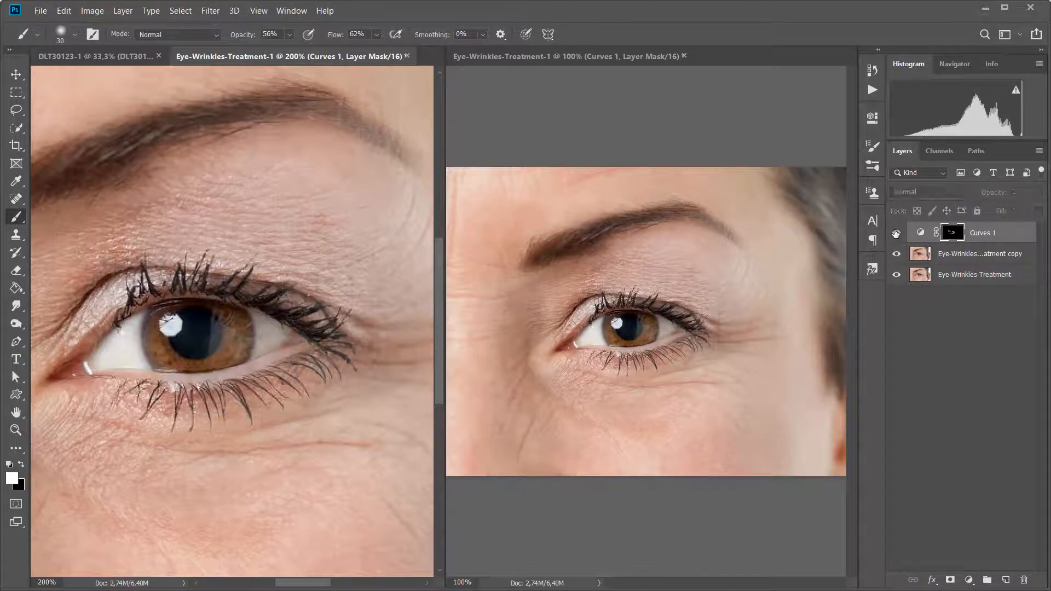
left_click(896, 233)
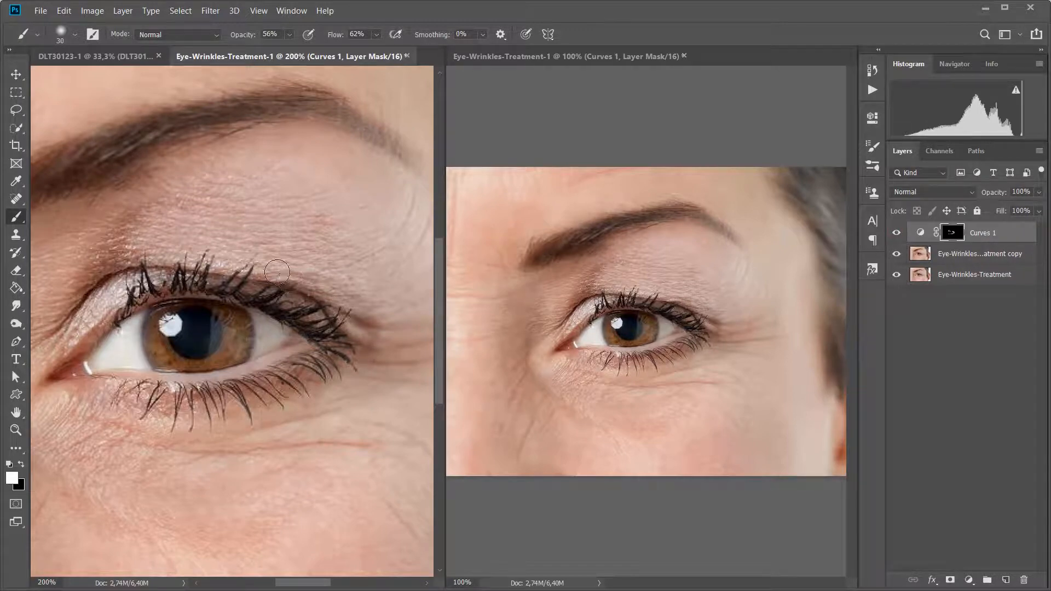
Step: Paint more white on the Curves 1 mask along the outer upper eyelid and around the inner eye corner
mouse_move(278, 272)
left_mouse_down()
mouse_move(349, 283)
mouse_move(315, 298)
mouse_move(404, 299)
mouse_move(340, 309)
mouse_move(379, 330)
left_mouse_up()
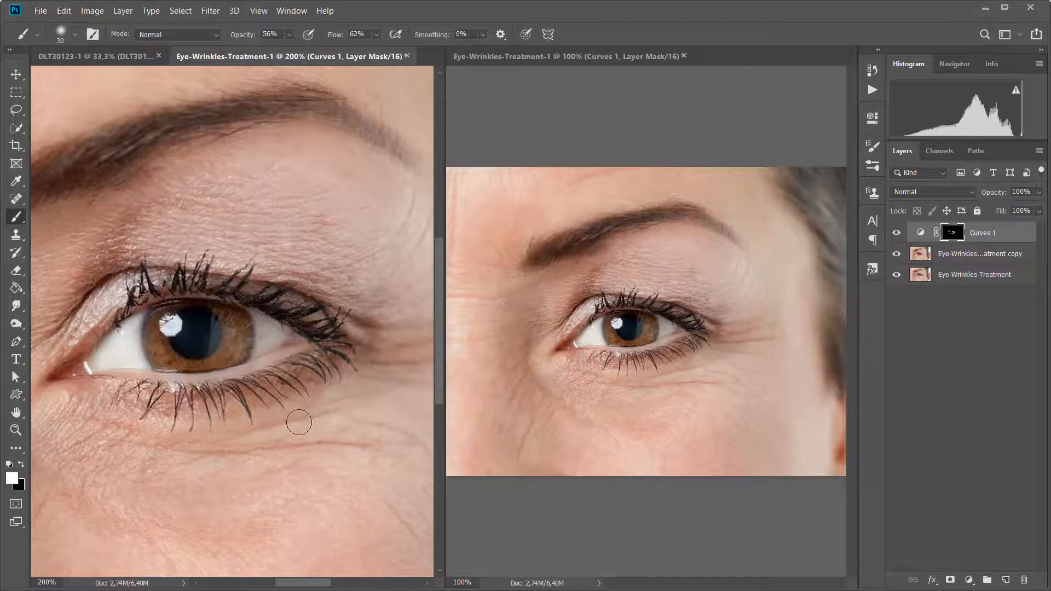
left_click_drag(274, 471, 370, 382)
mouse_move(208, 333)
left_mouse_down()
mouse_move(190, 319)
mouse_move(221, 314)
left_mouse_up()
mouse_move(88, 313)
left_mouse_down()
mouse_move(107, 305)
mouse_move(118, 344)
mouse_move(107, 272)
mouse_move(107, 335)
mouse_move(87, 316)
mouse_move(124, 256)
mouse_move(143, 250)
mouse_move(128, 252)
mouse_move(136, 219)
mouse_move(178, 208)
left_mouse_up()
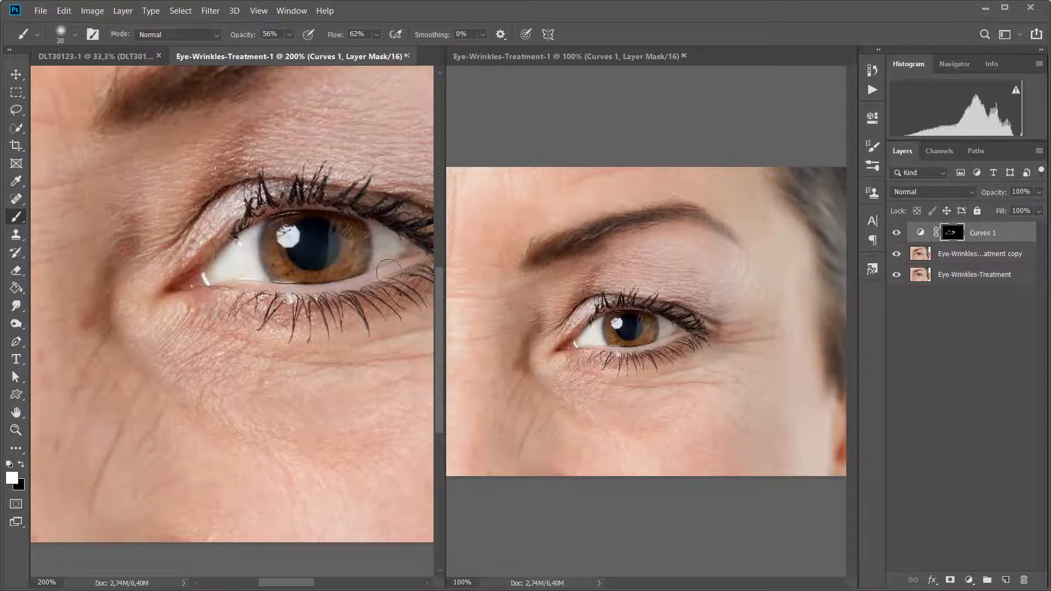
left_click_drag(120, 267, 208, 229)
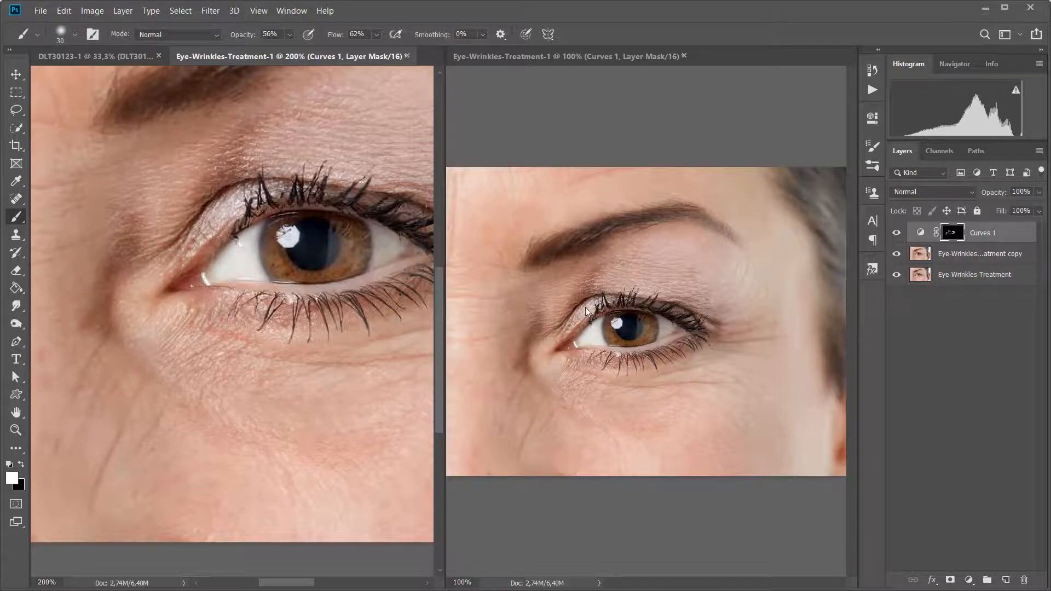
Step: Lower the Curves 1 layer opacity to 38% and compare the eye with the layer hidden and shown
left_click(1038, 191)
left_click_drag(1040, 209, 993, 208)
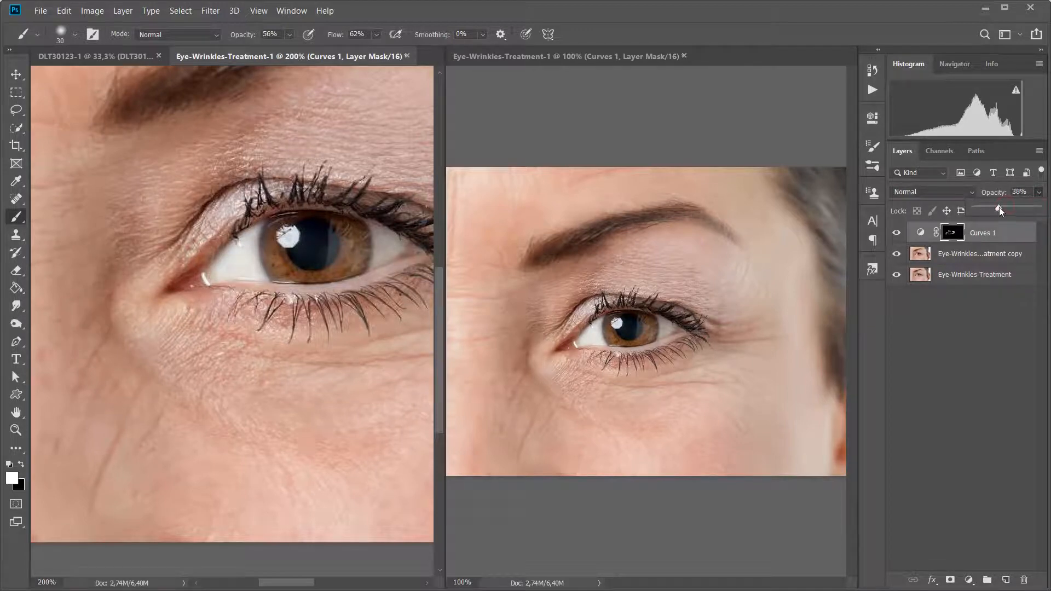
left_click(920, 232)
left_click(896, 234)
left_click(896, 235)
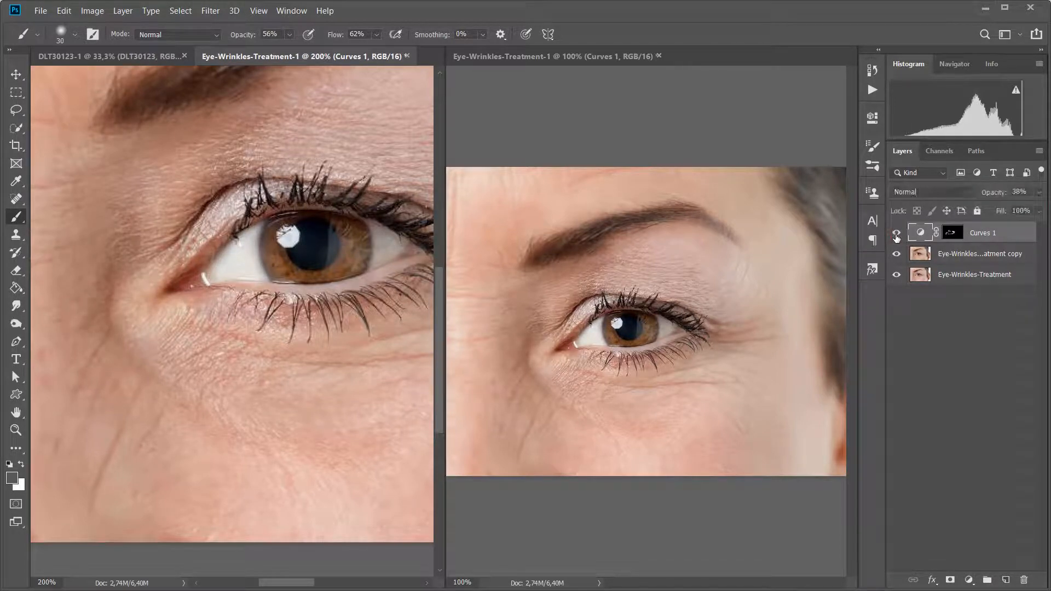
left_click(896, 234)
left_click(896, 235)
Step: Close the 100% window of Eye-Wrinkles-Treatment-1 and check the Curves 1 effect in an overview at 66.67% zoom
left_click(599, 61)
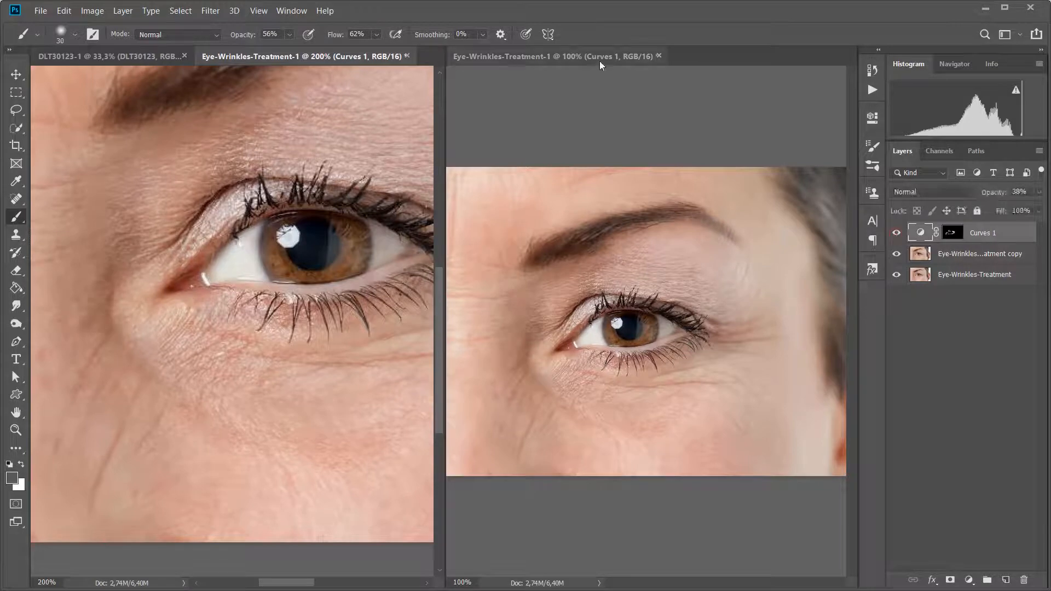
left_click(658, 57)
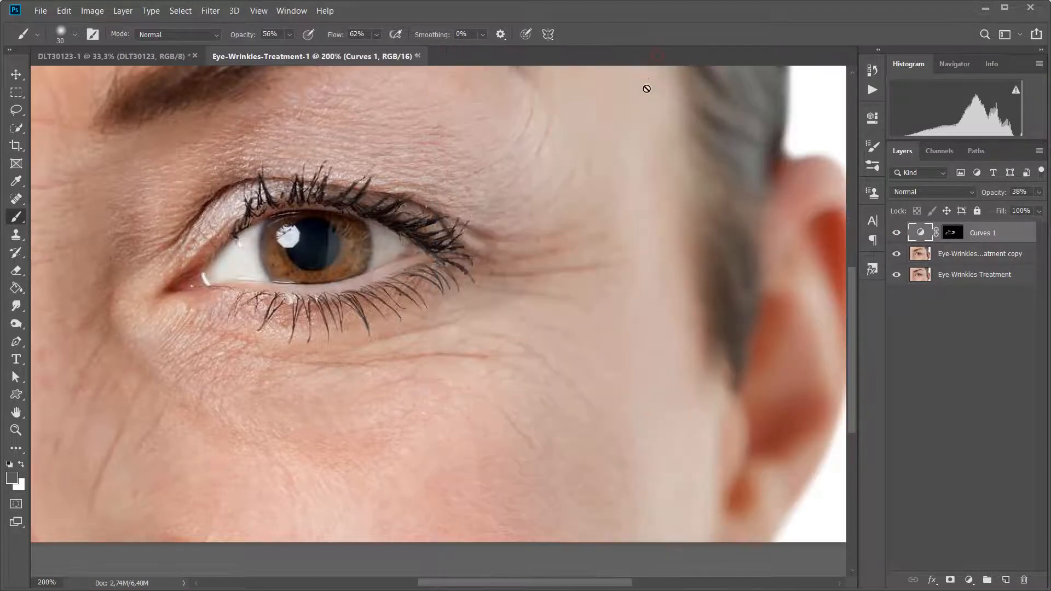
key("ctrl+minus")
key("ctrl+minus")
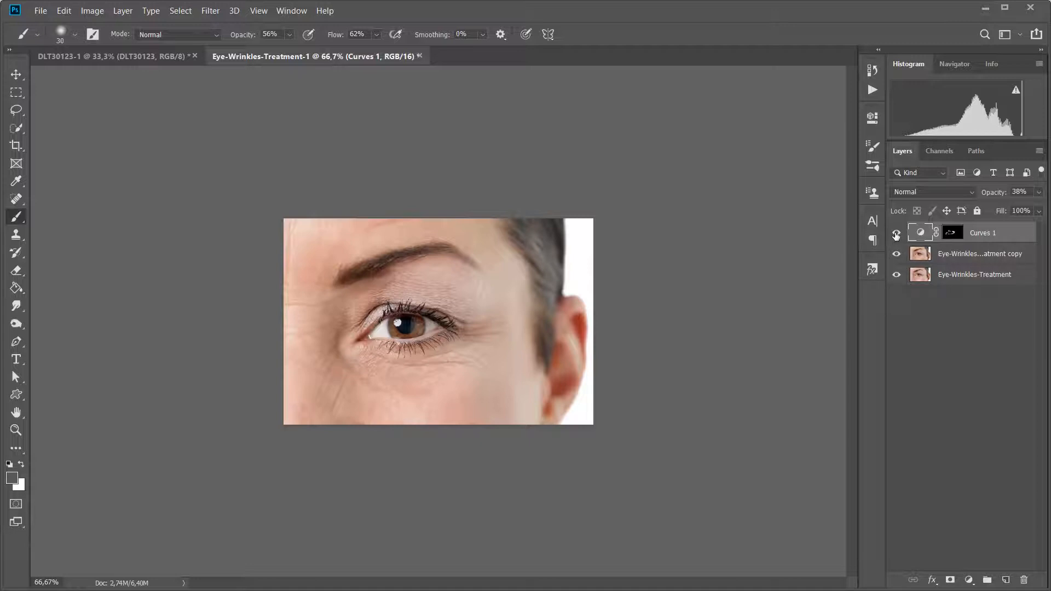
left_click(896, 234)
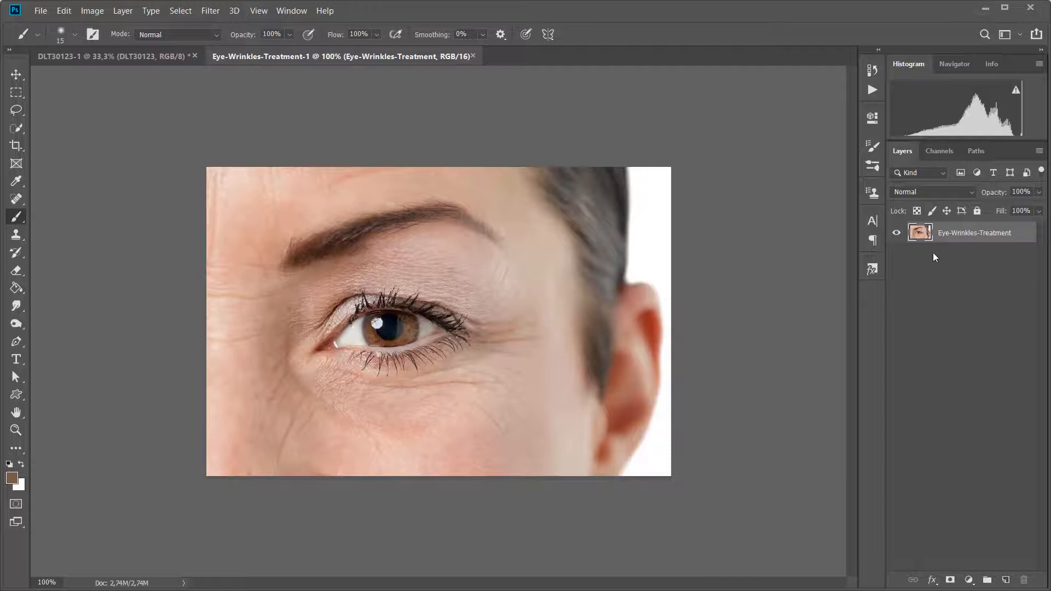
Step: Duplicate the Eye-Wrinkles-Treatment layer and add a new empty layer above the copy
left_click_drag(988, 229, 1006, 578)
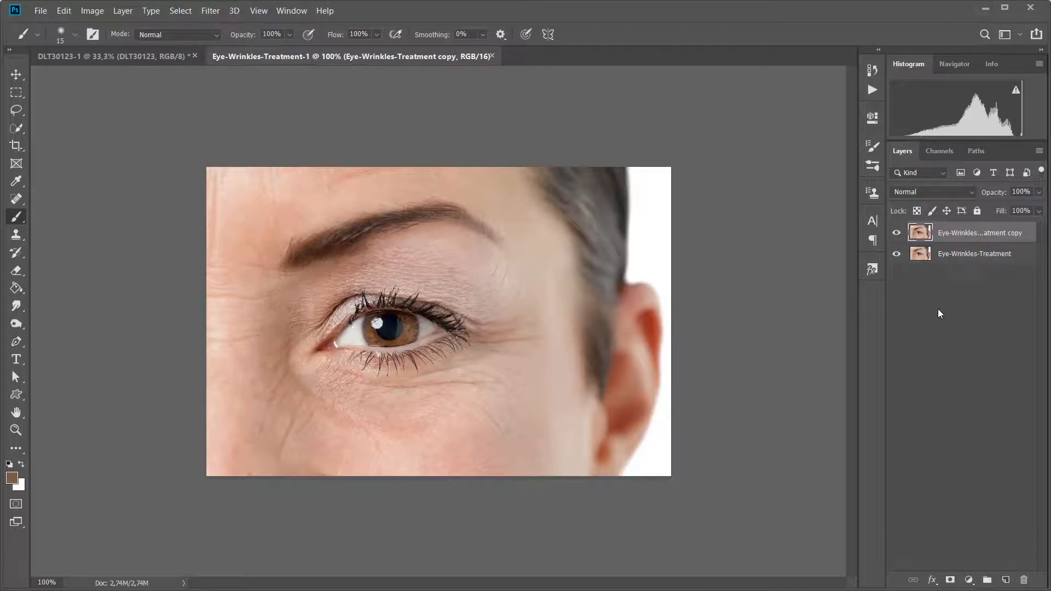
left_click(1005, 579)
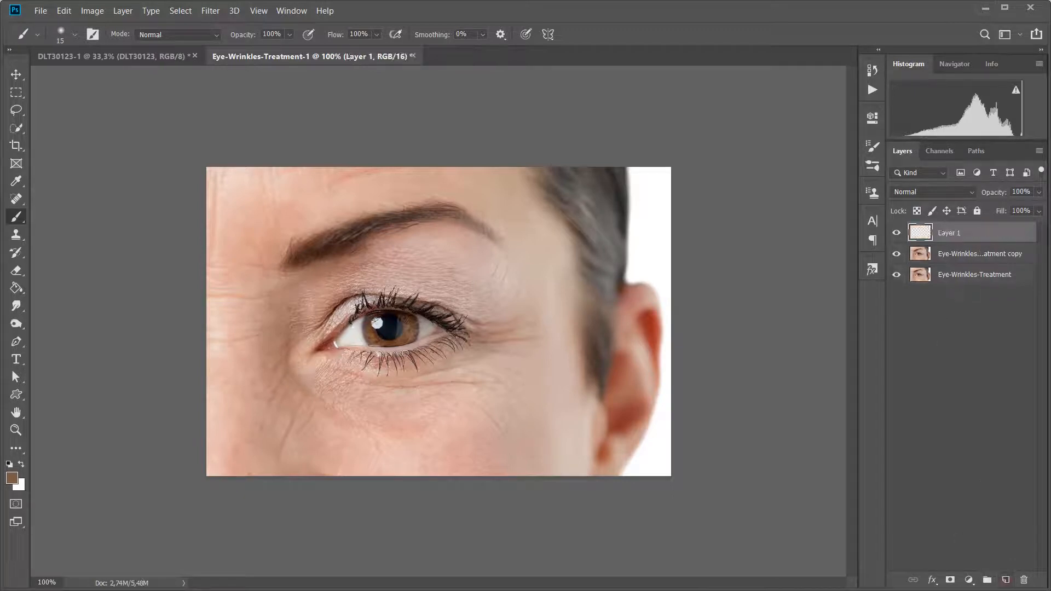
Step: Switch to the Eyedropper tool and set its sample size to Point Sample
left_click(16, 181)
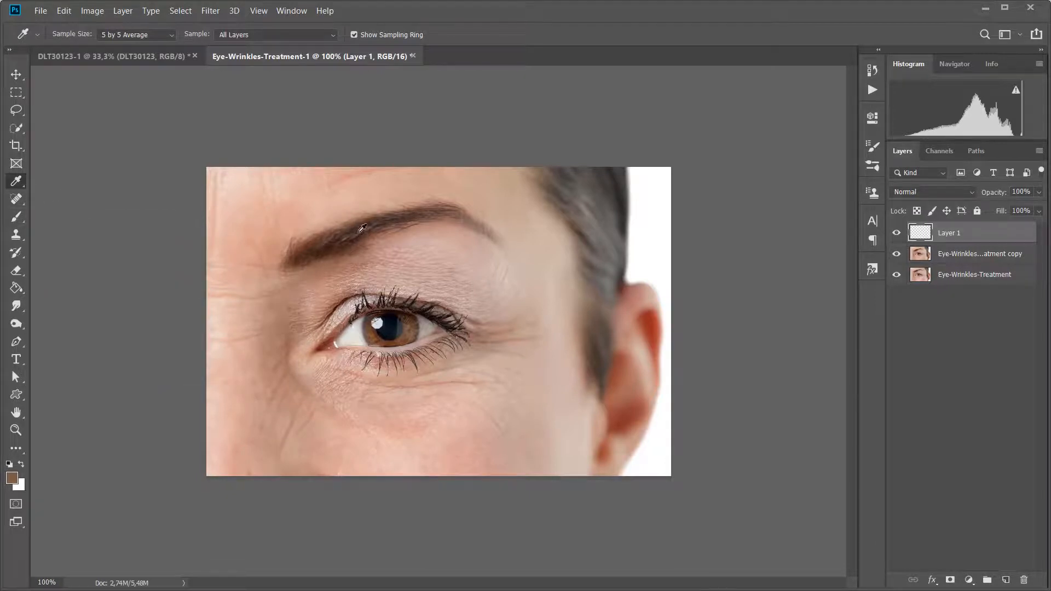
left_click(160, 32)
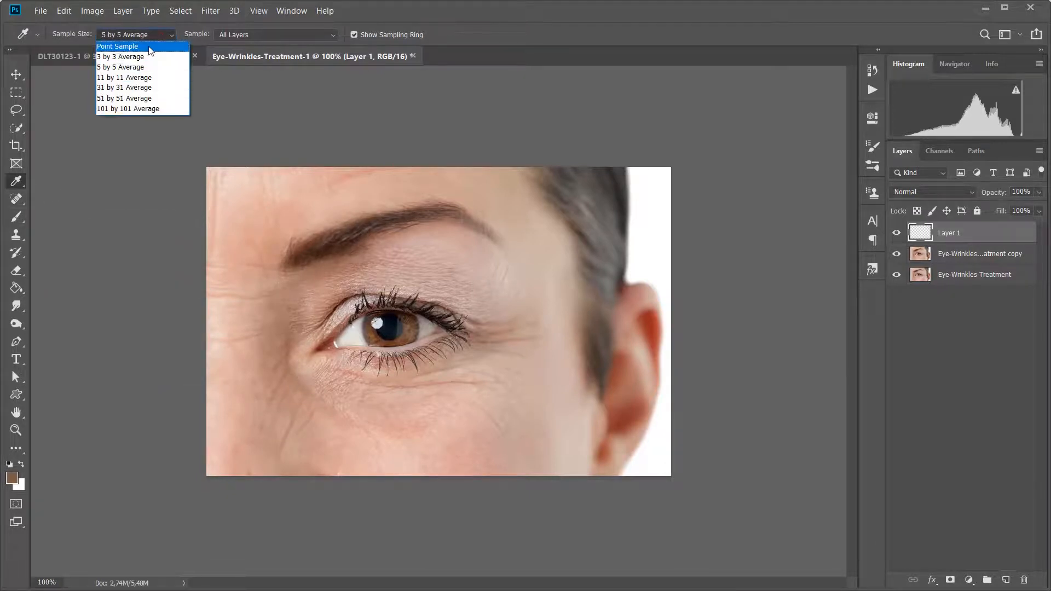
left_click(149, 46)
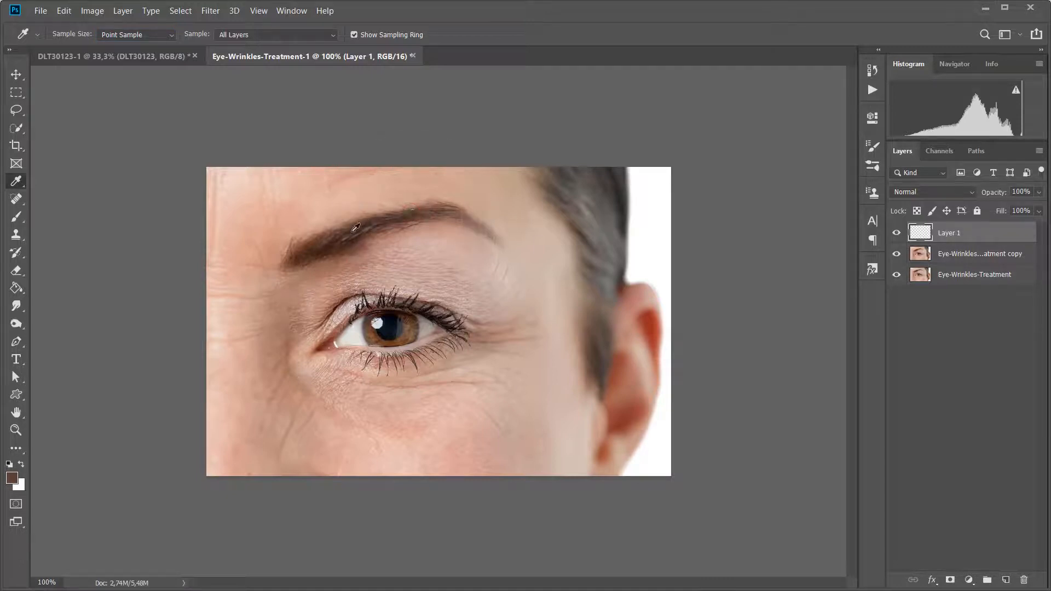
Step: Sample a dark gray tone from the hair near the temple as foreground color and check it in the Color Picker
left_click(623, 199)
left_click(617, 213)
left_click(15, 479)
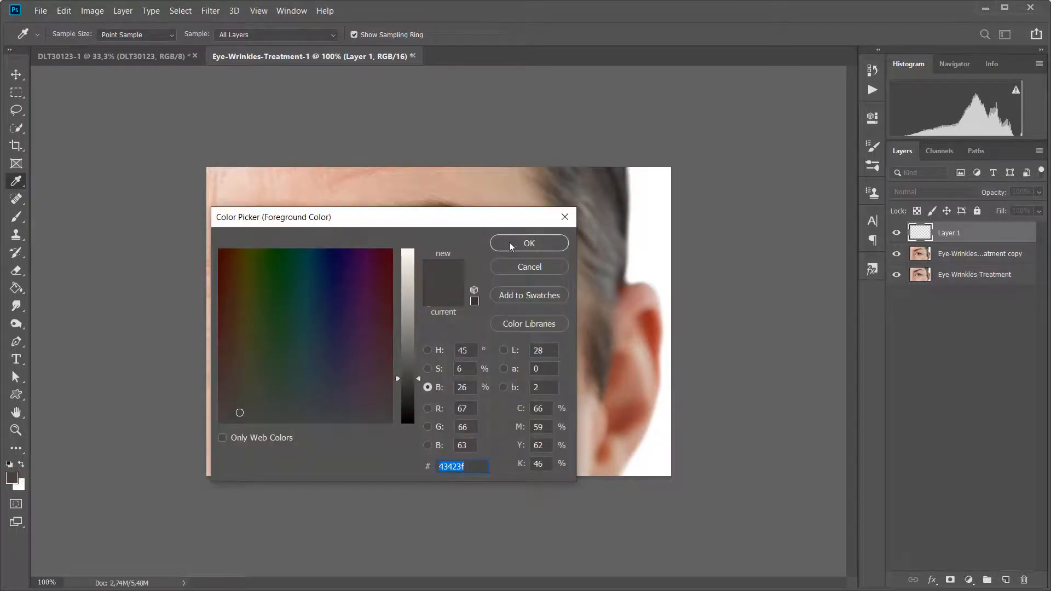
left_click(526, 242)
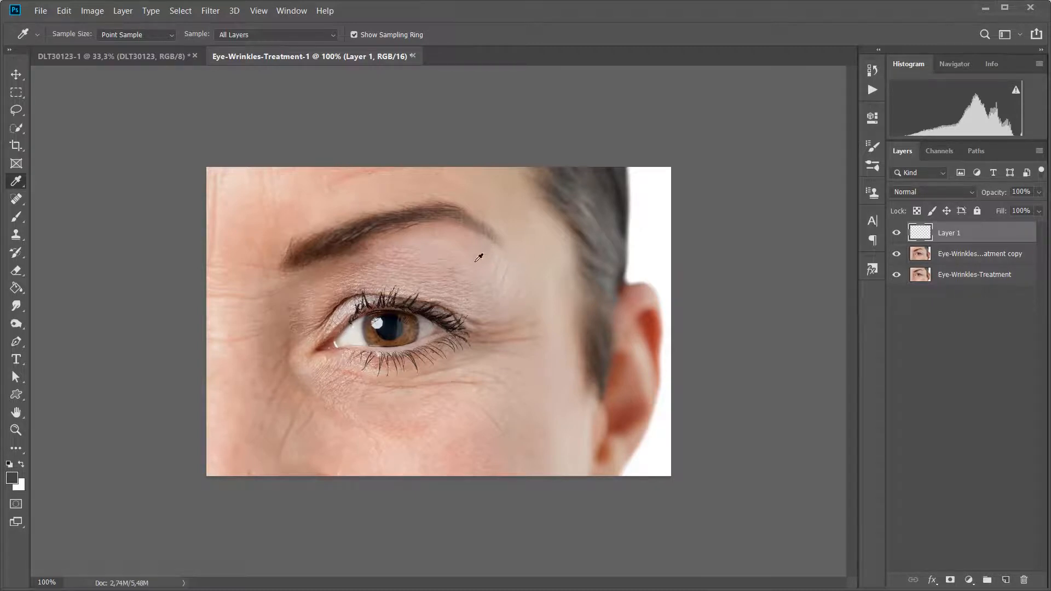
Step: Set the Eyedropper's sample size to 5 by 5 Average and sample a brown iris tone as the Brush's foreground color
left_click(157, 35)
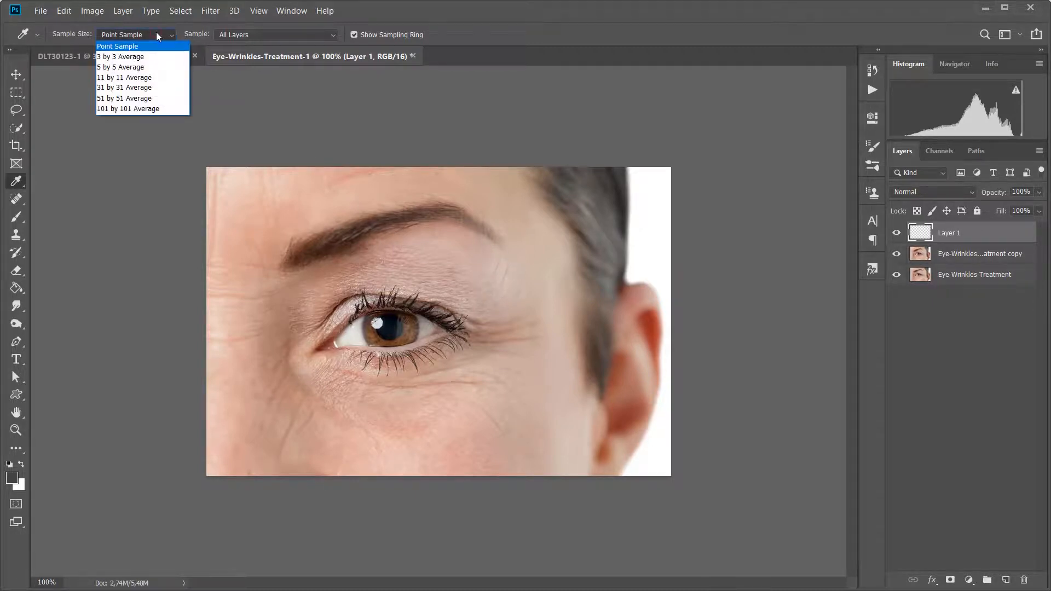
left_click(131, 67)
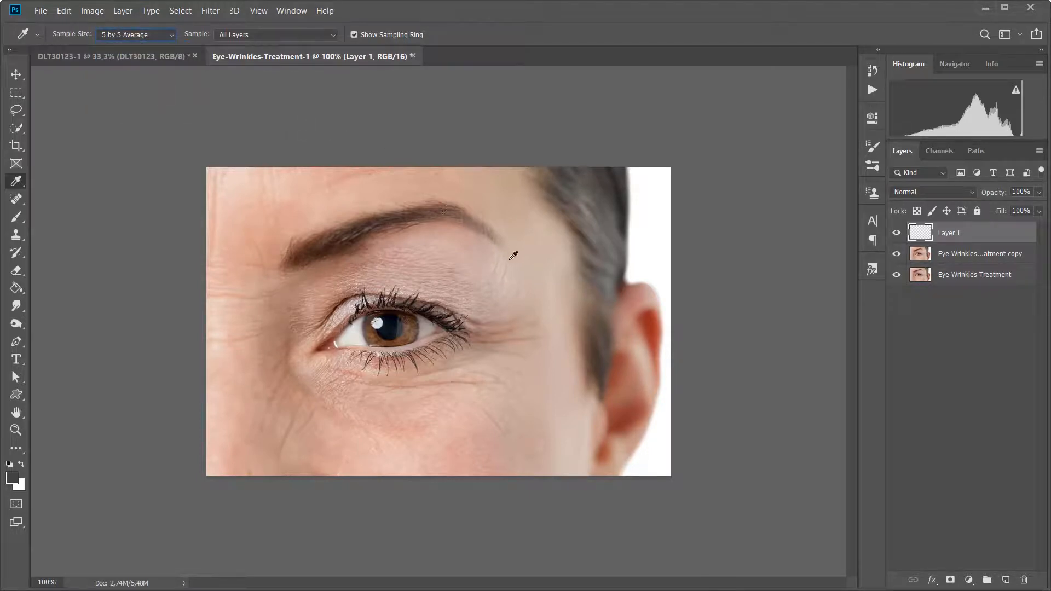
left_click(17, 218)
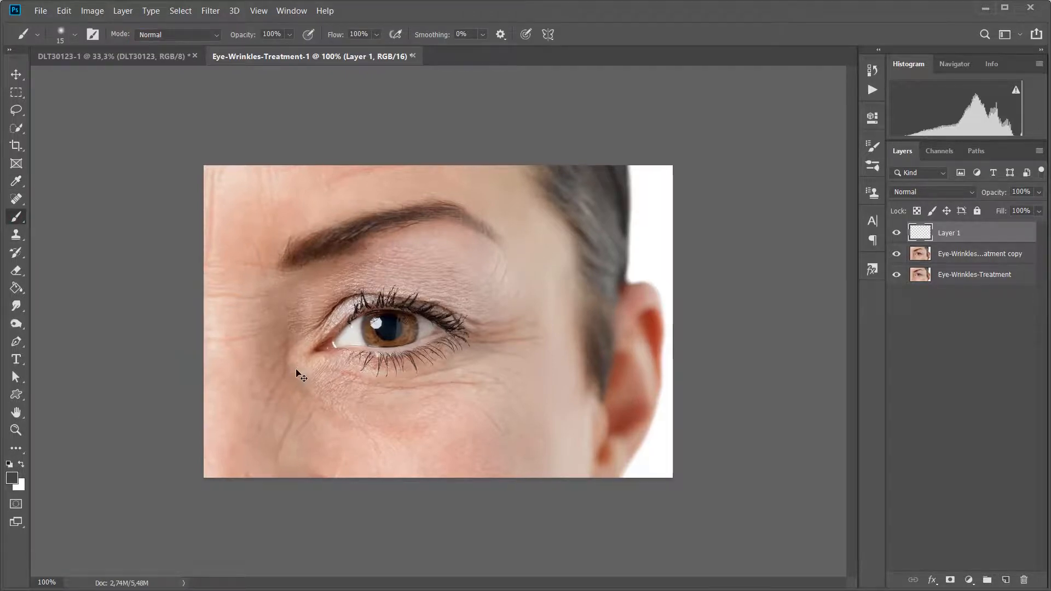
key("ctrl+plus")
key("ctrl+plus")
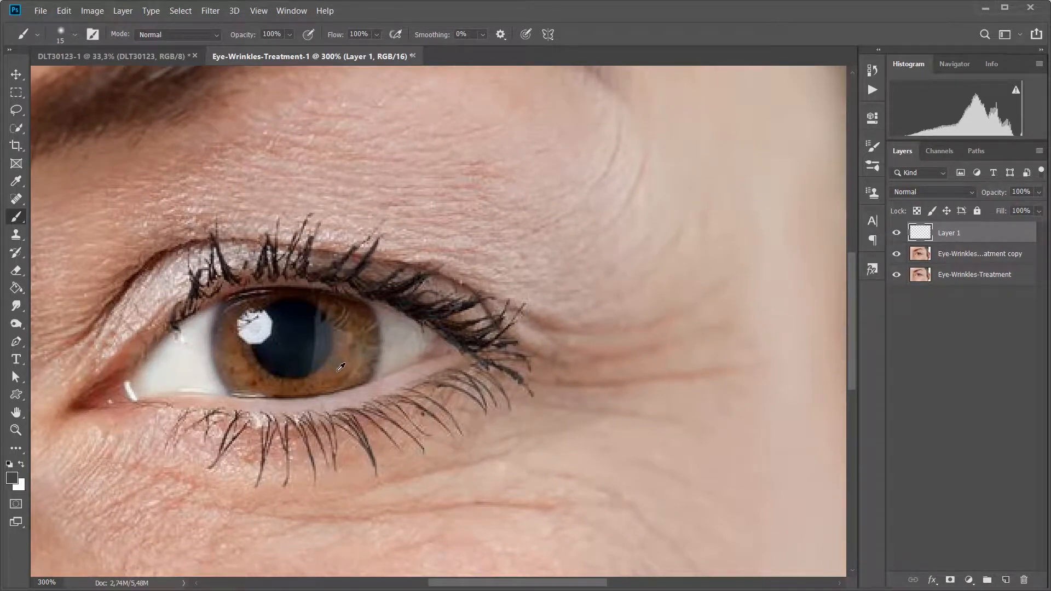
left_click(345, 366, "alt")
left_click(12, 477)
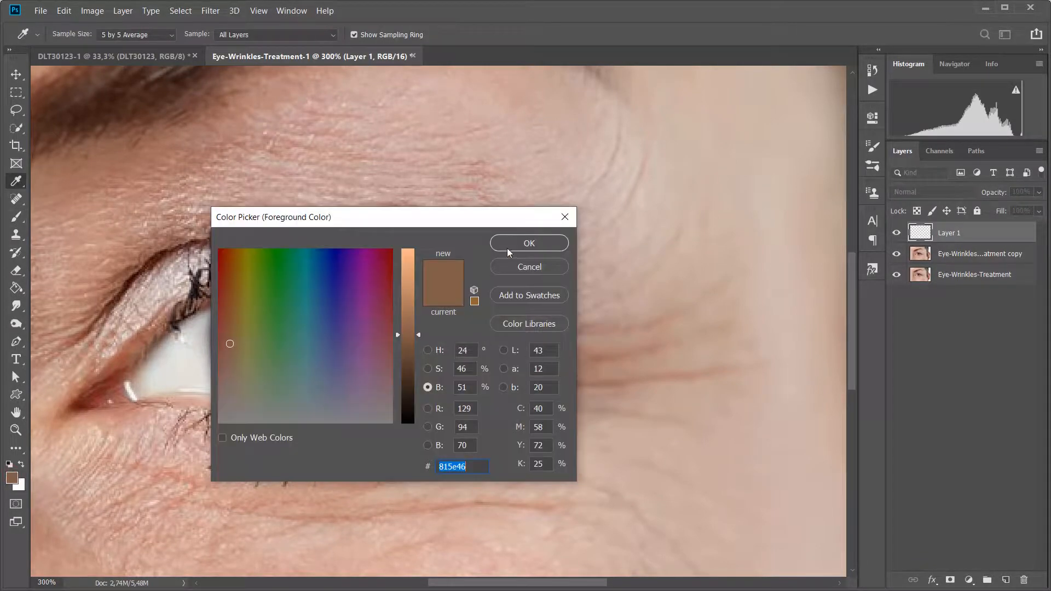
left_click(530, 268)
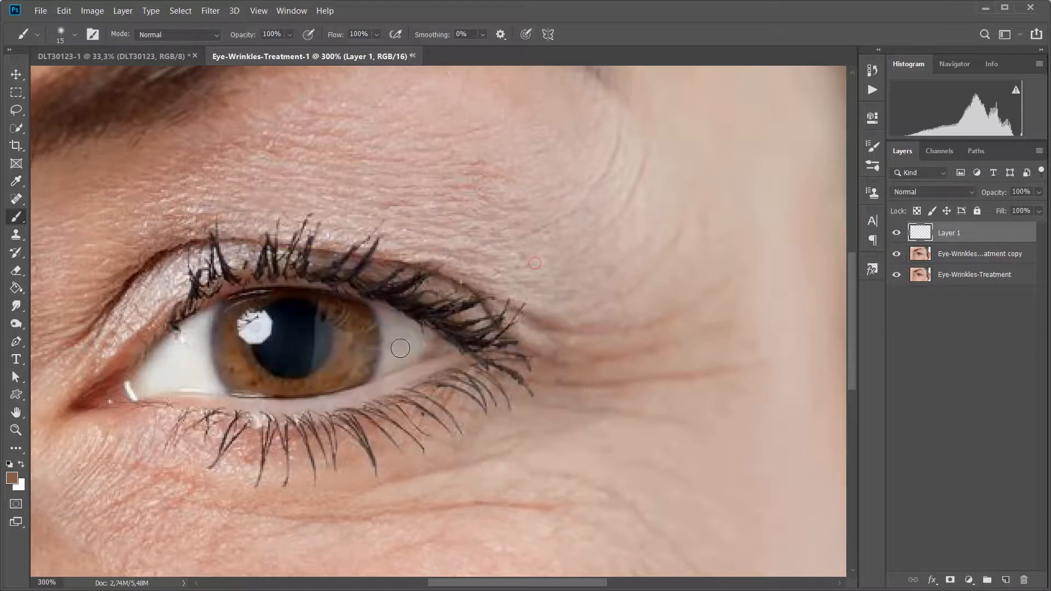
left_click(356, 348, "alt")
Step: Paint over the whole iris around the pupil on Layer 1 with the sampled brown, using a soft 15 px brush reduced to 9 px
left_click(74, 38)
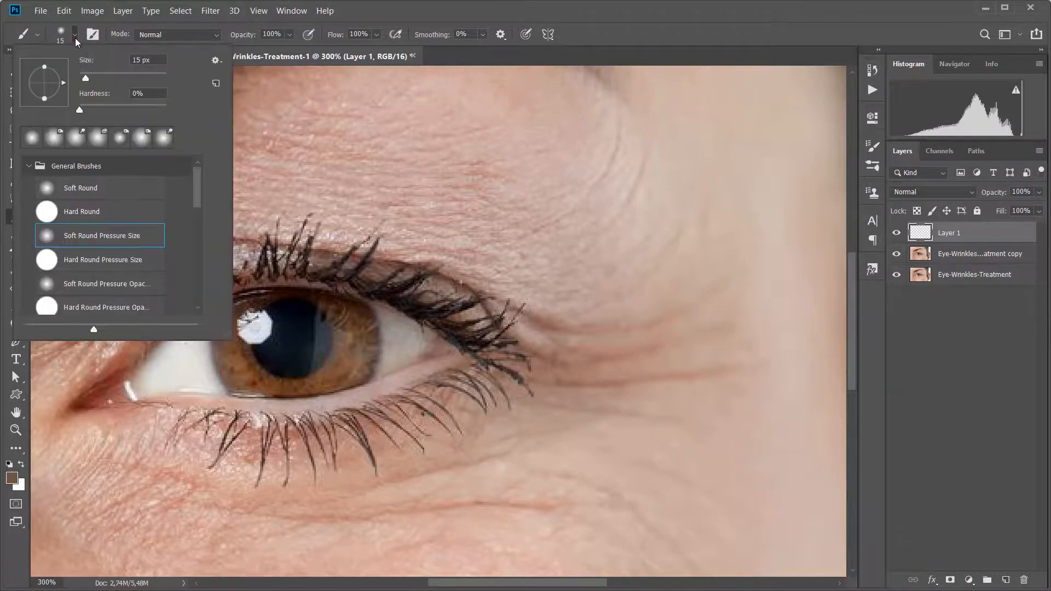
left_click(75, 38)
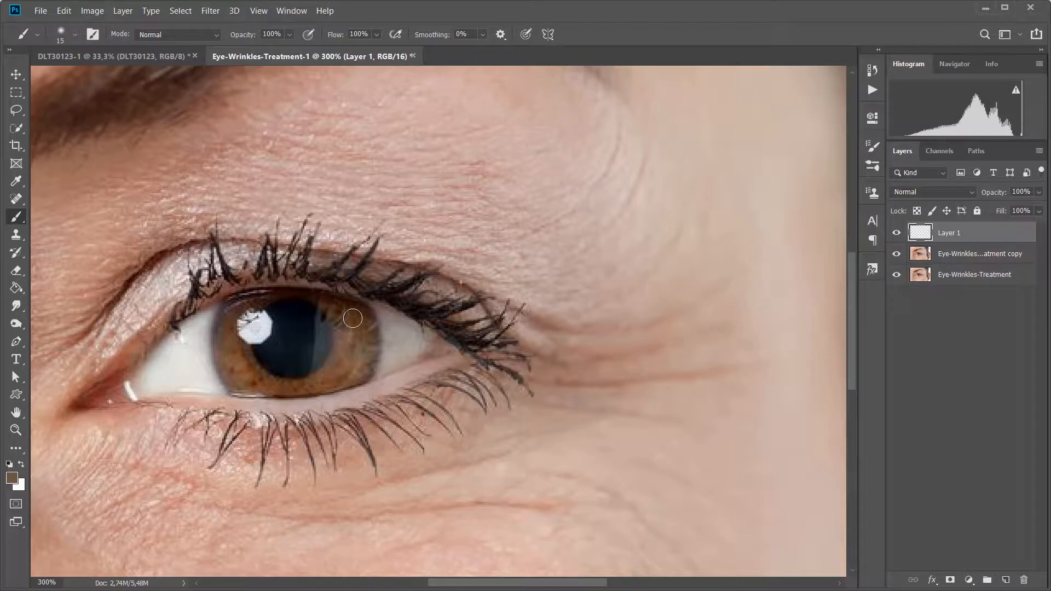
mouse_move(351, 316)
left_mouse_down()
mouse_move(355, 341)
mouse_move(336, 373)
mouse_move(348, 370)
mouse_move(356, 328)
mouse_move(357, 357)
mouse_move(352, 369)
mouse_move(352, 327)
left_mouse_up()
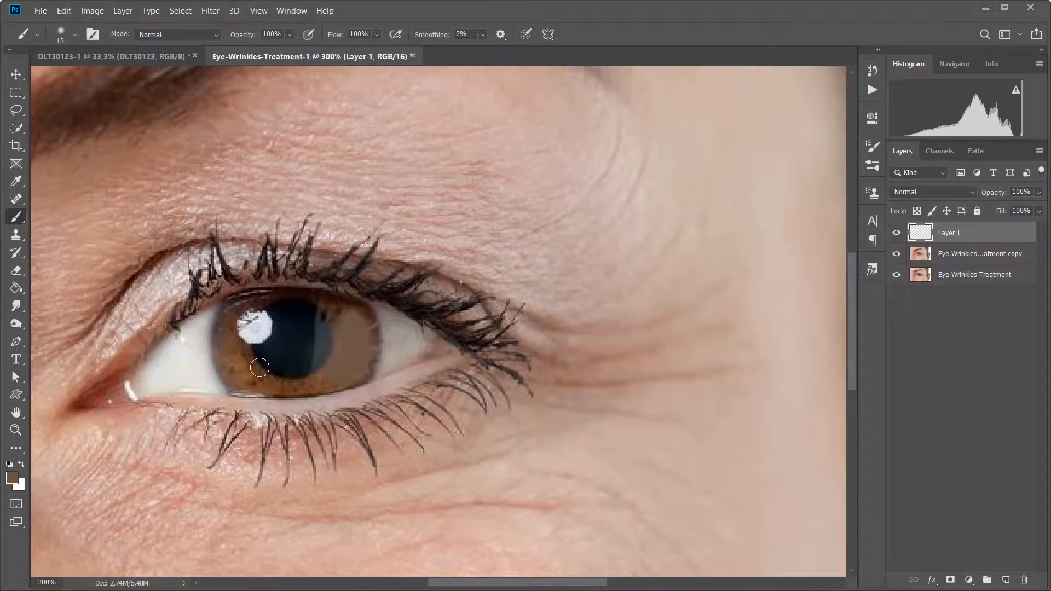
mouse_move(233, 350)
left_mouse_down()
mouse_move(232, 335)
mouse_move(239, 366)
mouse_move(280, 388)
left_mouse_up()
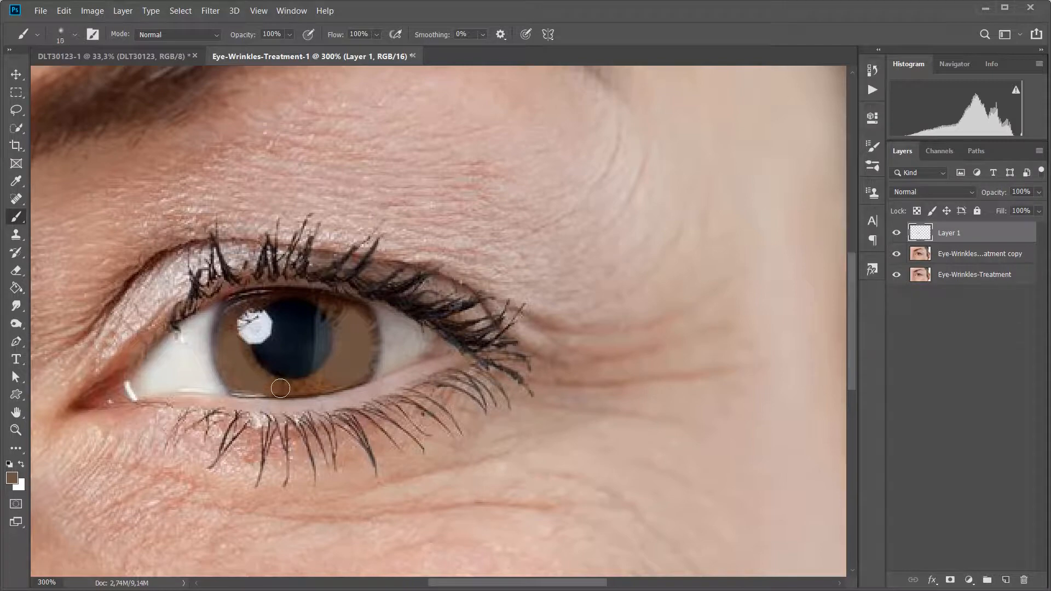
key("bracketleft")
mouse_move(310, 382)
left_mouse_down()
mouse_move(336, 376)
mouse_move(344, 330)
left_mouse_up()
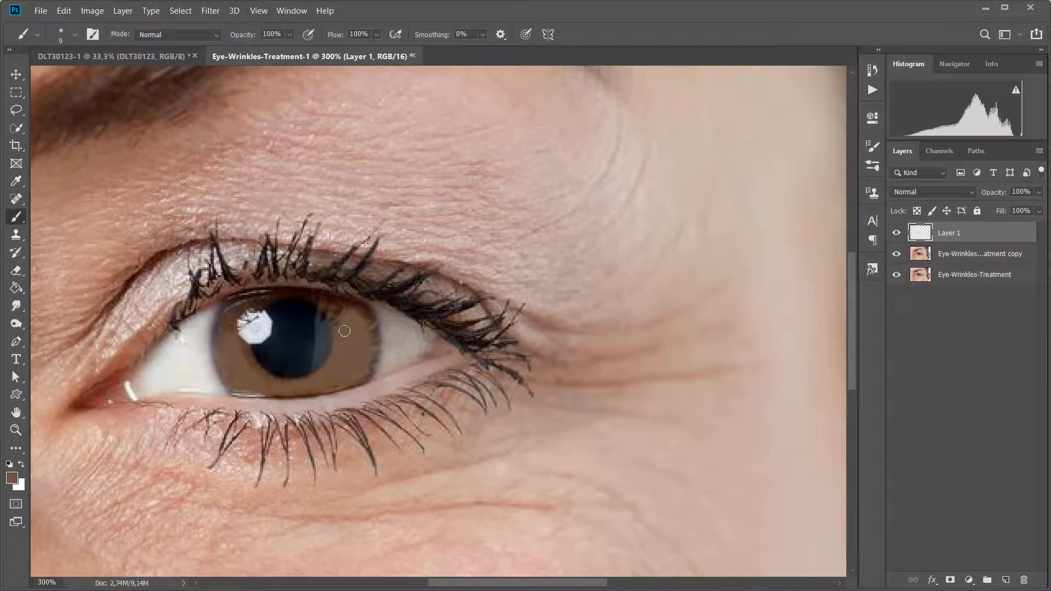
left_click(344, 331)
Step: Set Layer 1's blend mode to Color Dodge and compare the iris with and without the layer
left_click(951, 191)
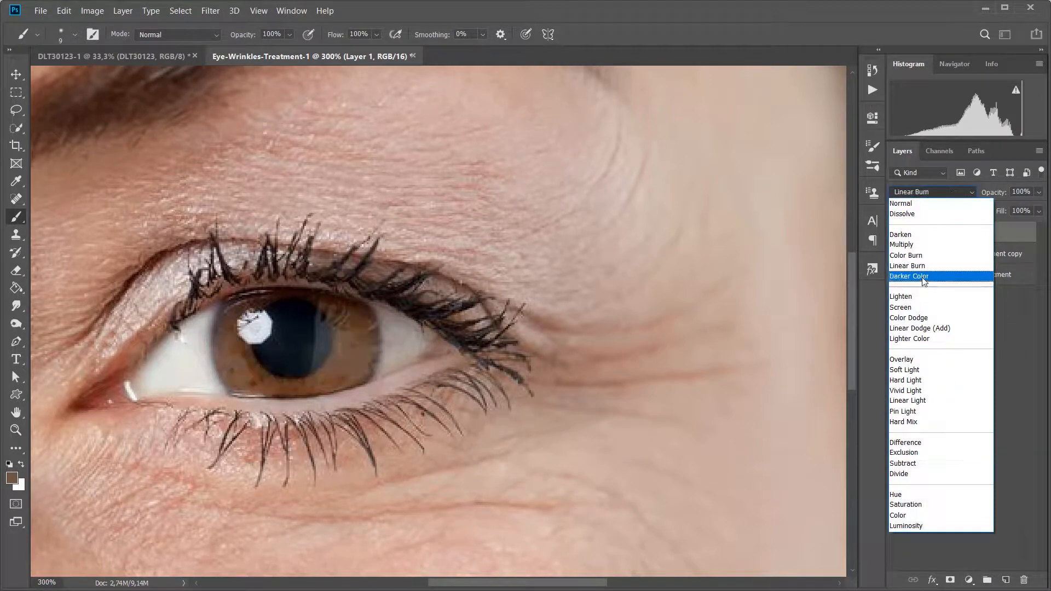
left_click(919, 318)
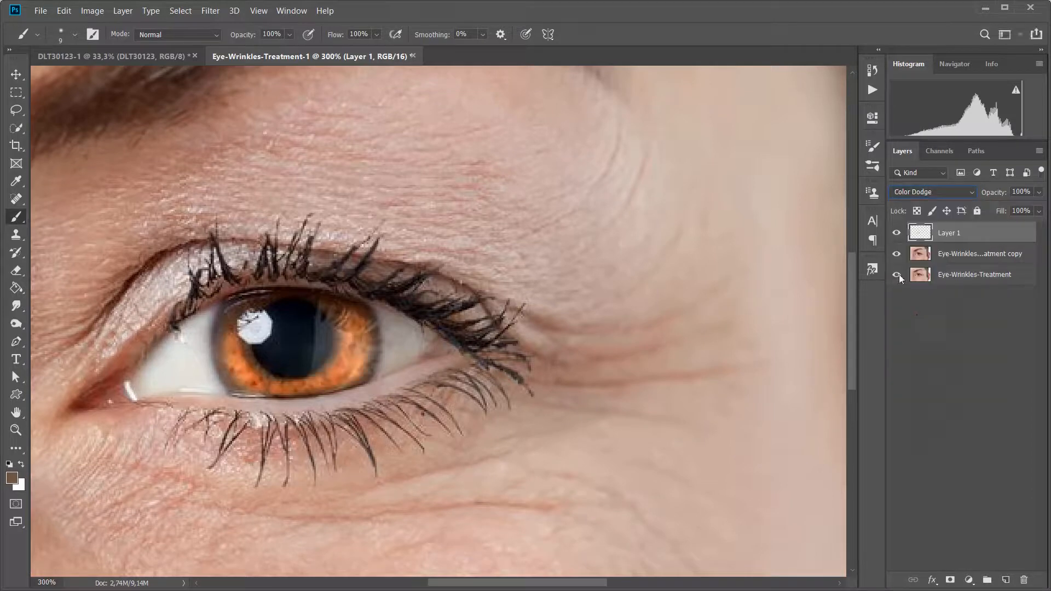
left_click(896, 234)
left_click(895, 234)
key("ctrl+minus")
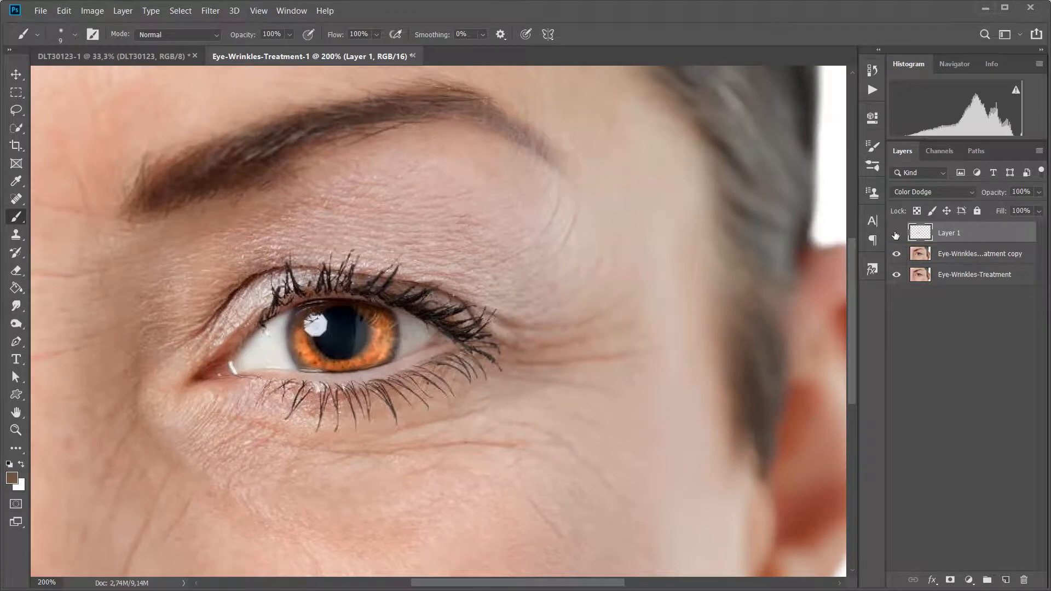
left_click(895, 234)
left_click(895, 234)
left_click(895, 234)
left_click(896, 235)
key("ctrl+plus")
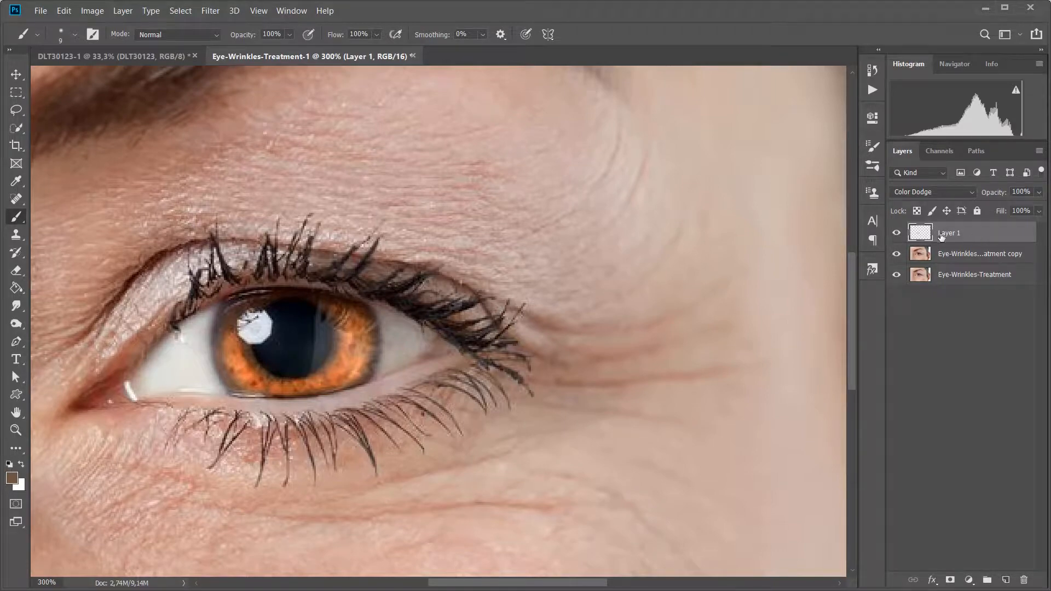
Step: Split the black Blend If slider of Layer 1's Underlying Layer to 59 / 126 and compare the iris with and without the layer
double_click(1019, 234)
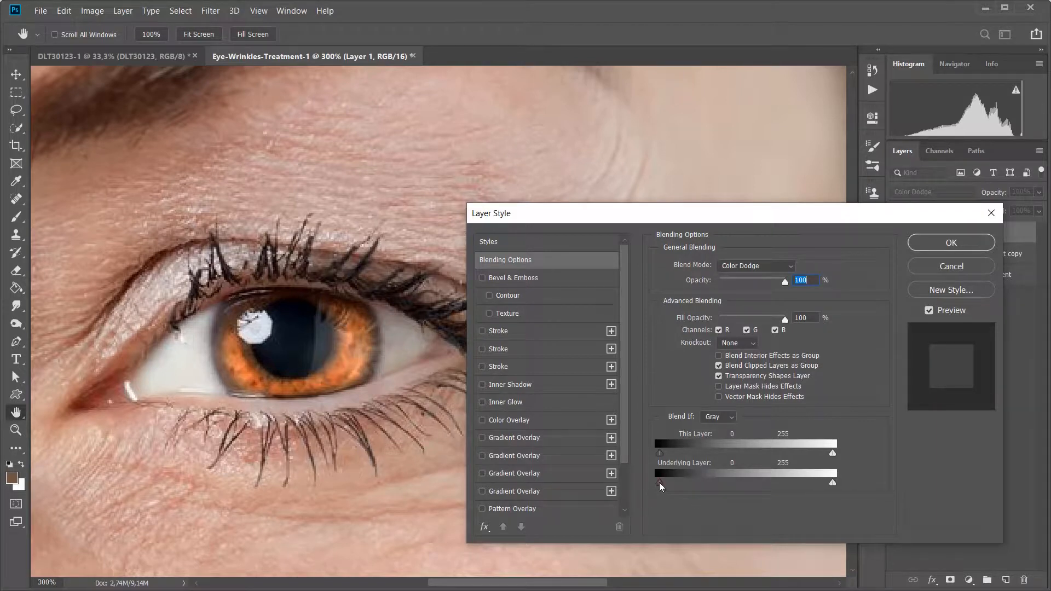
left_click_drag(665, 484, 744, 483)
key("alt")
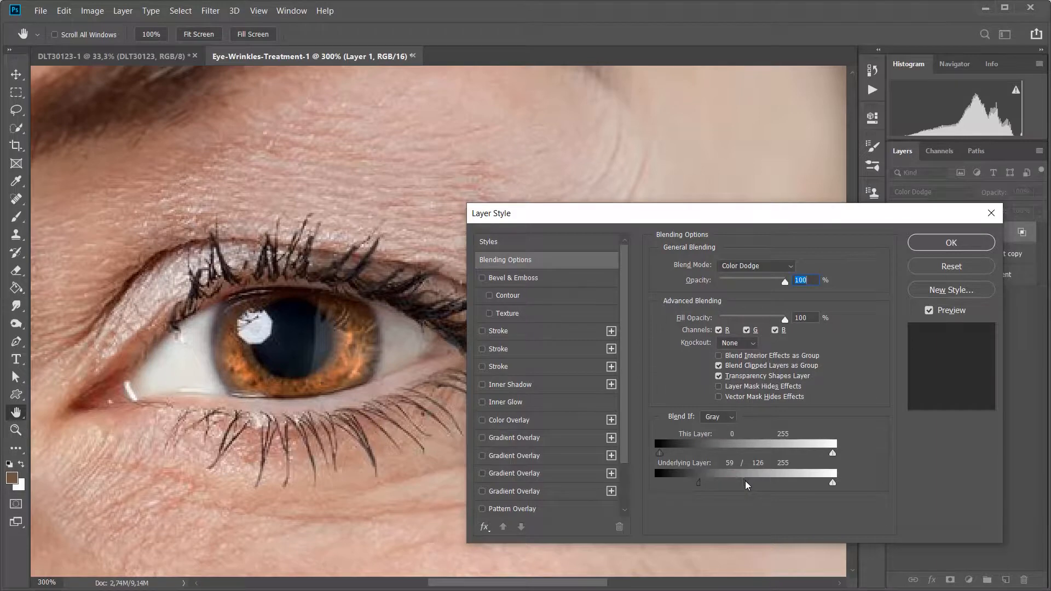
left_click(977, 242)
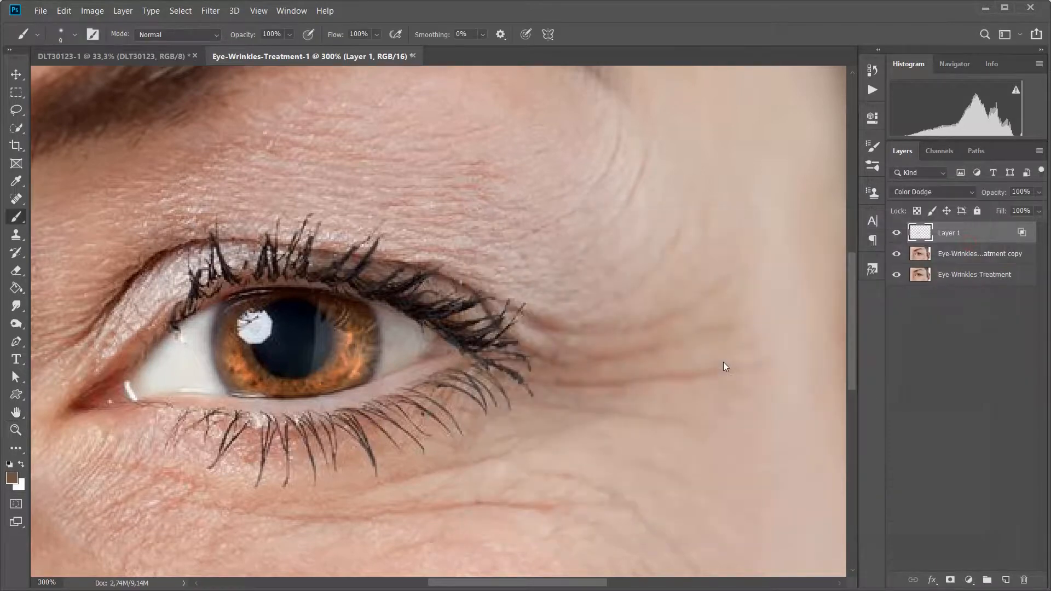
key("ctrl+minus")
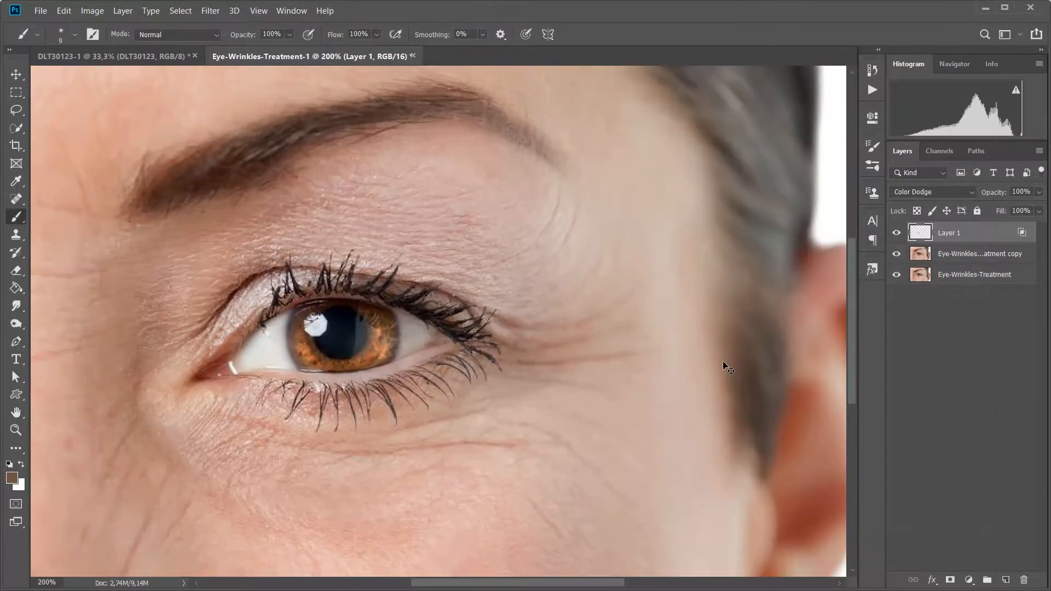
left_click(897, 233)
left_click(897, 234)
key("ctrl+minus")
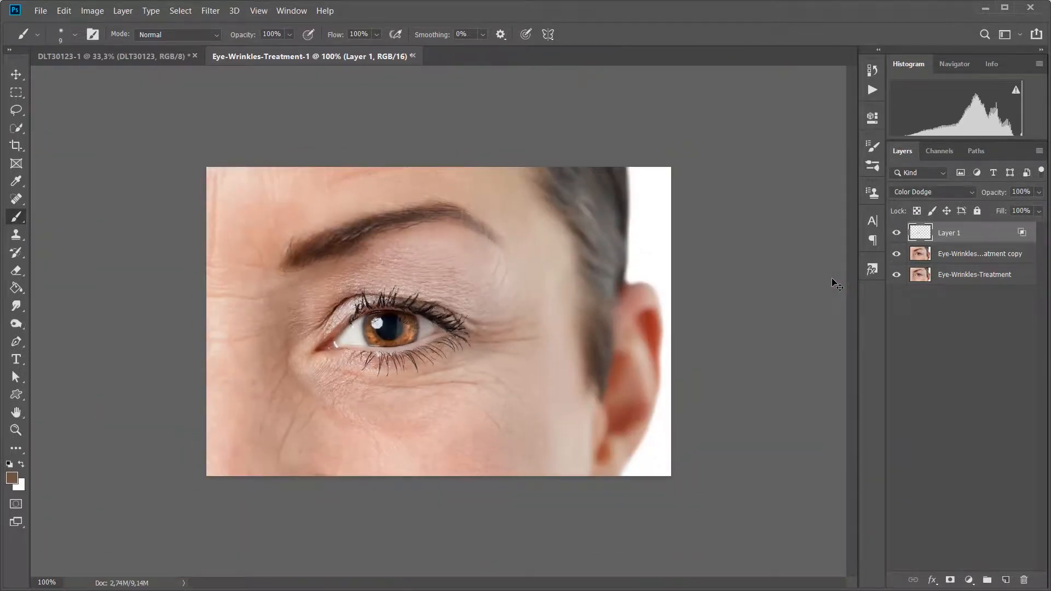
left_click(898, 234)
left_click(897, 235)
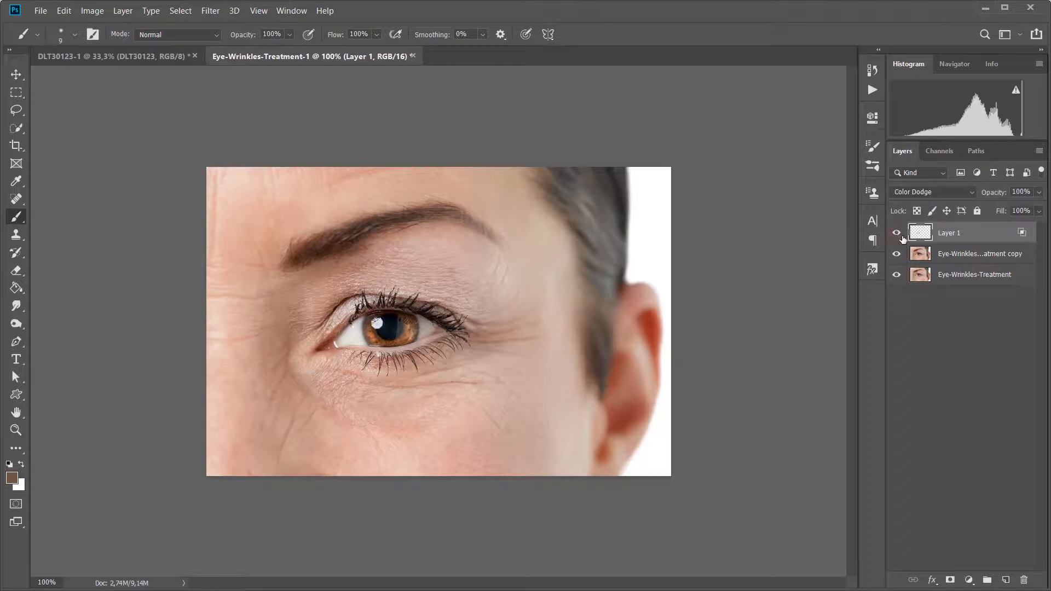
Step: Lower Layer 1's opacity to 50% and compare the eye with the layer hidden and shown
left_click(1038, 192)
left_click(981, 237)
left_click(896, 234)
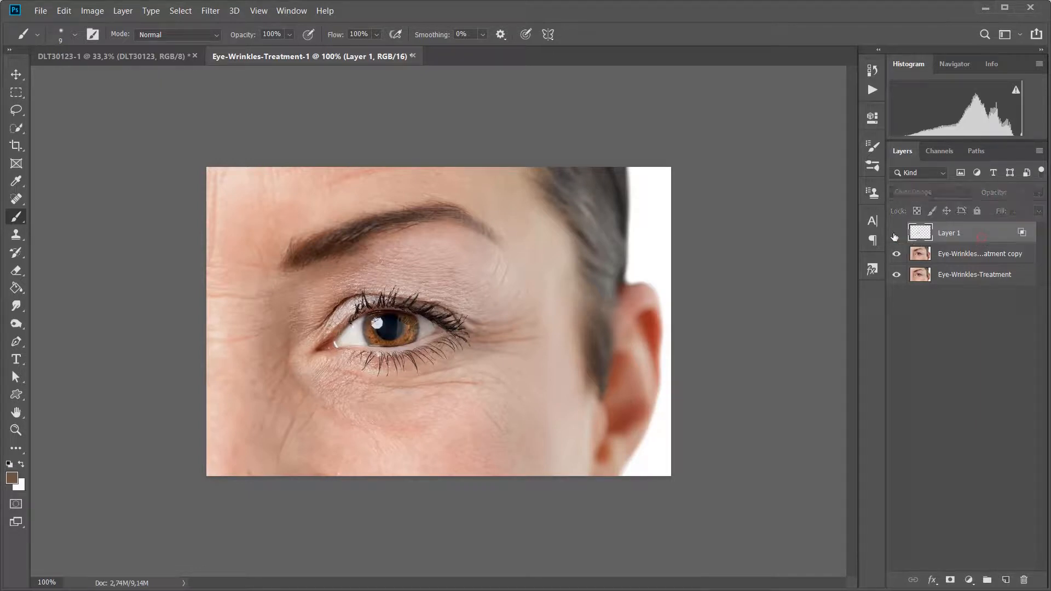
left_click(896, 235)
left_click(895, 234)
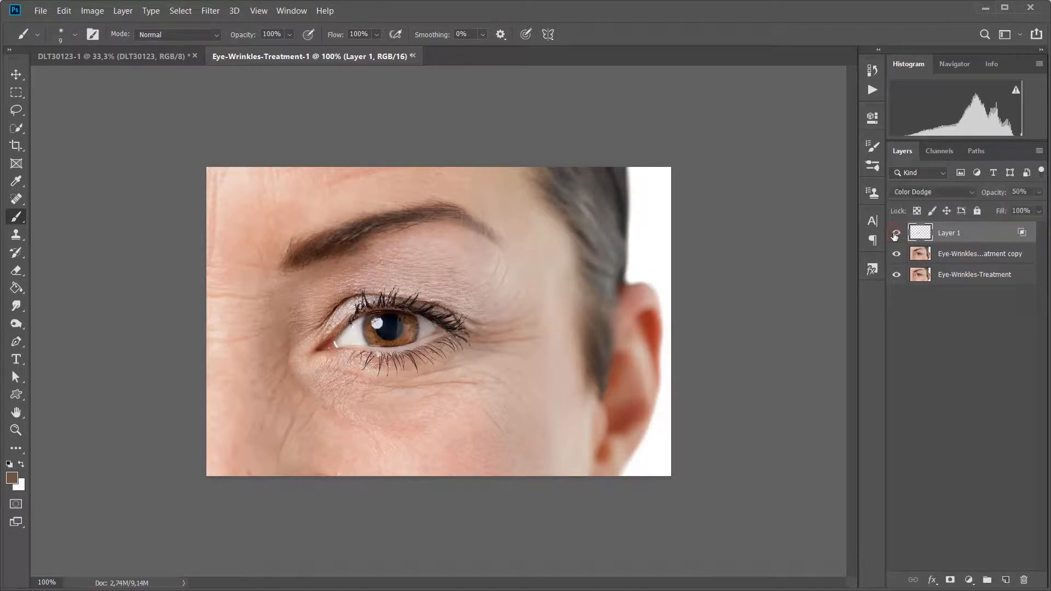
left_click(895, 234)
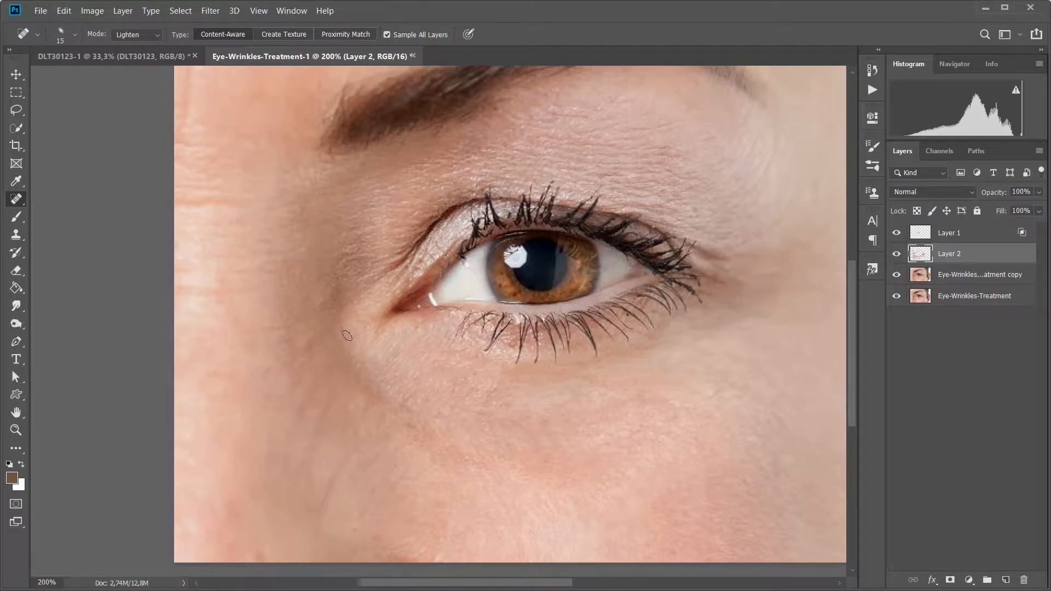
Step: Heal the dark creases around the inner eye corner and beside the nose on Layer 2 with the Spot Healing Brush in Lighten mode
left_click_drag(335, 336, 356, 397)
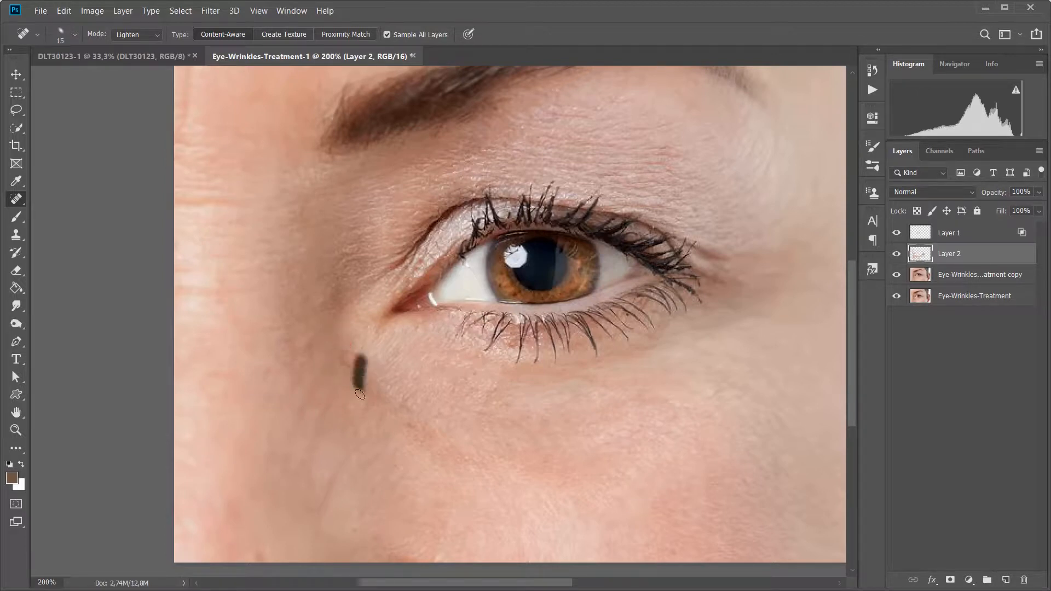
mouse_move(366, 355)
left_mouse_down()
mouse_move(361, 400)
mouse_move(377, 411)
mouse_move(394, 401)
left_mouse_up()
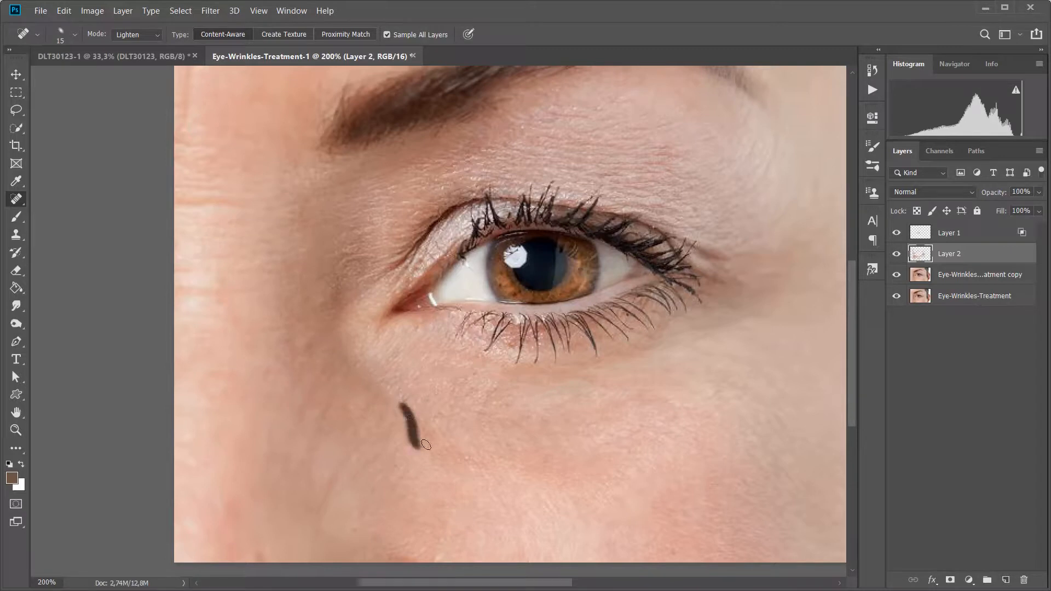
mouse_move(401, 404)
left_mouse_down()
mouse_move(421, 450)
mouse_move(403, 396)
mouse_move(404, 415)
left_mouse_up()
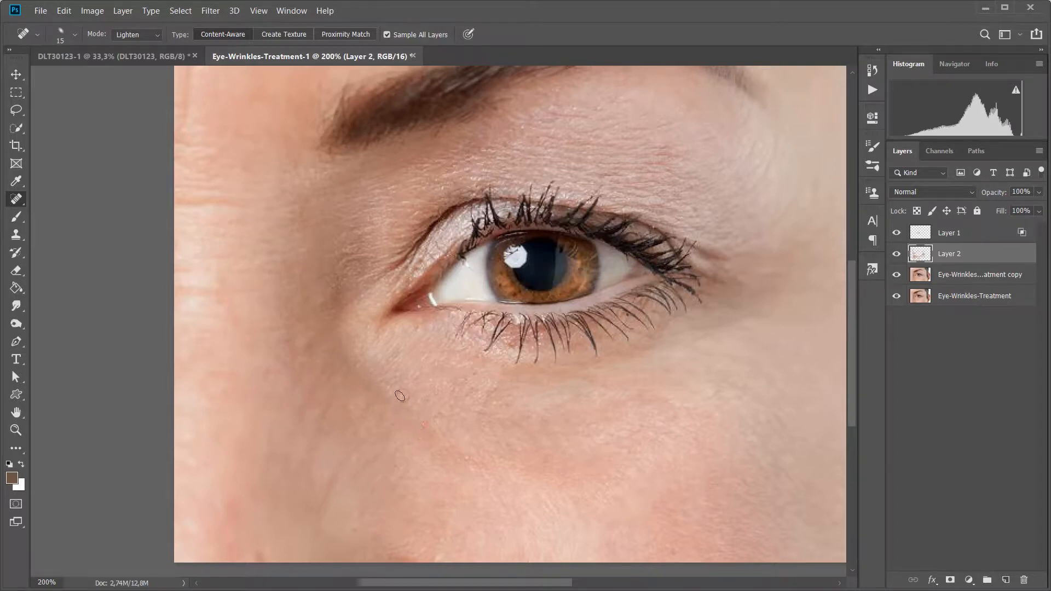
left_click(400, 395)
mouse_move(364, 240)
left_mouse_down()
mouse_move(326, 272)
mouse_move(354, 266)
mouse_move(329, 298)
mouse_move(346, 296)
mouse_move(332, 314)
mouse_move(329, 295)
left_mouse_up()
left_click_drag(362, 223, 342, 247)
Step: Set the Spot Healing Brush mode to Darken and heal the bright skin streaks between the inner eye corner and the eyebrow
left_click(150, 37)
left_click(139, 104)
mouse_move(392, 200)
left_mouse_down()
mouse_move(360, 198)
mouse_move(378, 235)
mouse_move(346, 243)
mouse_move(364, 286)
mouse_move(357, 277)
left_mouse_up()
left_click(372, 229)
Step: Compare the skin with and without Layer 2's wrinkle retouching, both close up and in the 100% overview
left_click(897, 254)
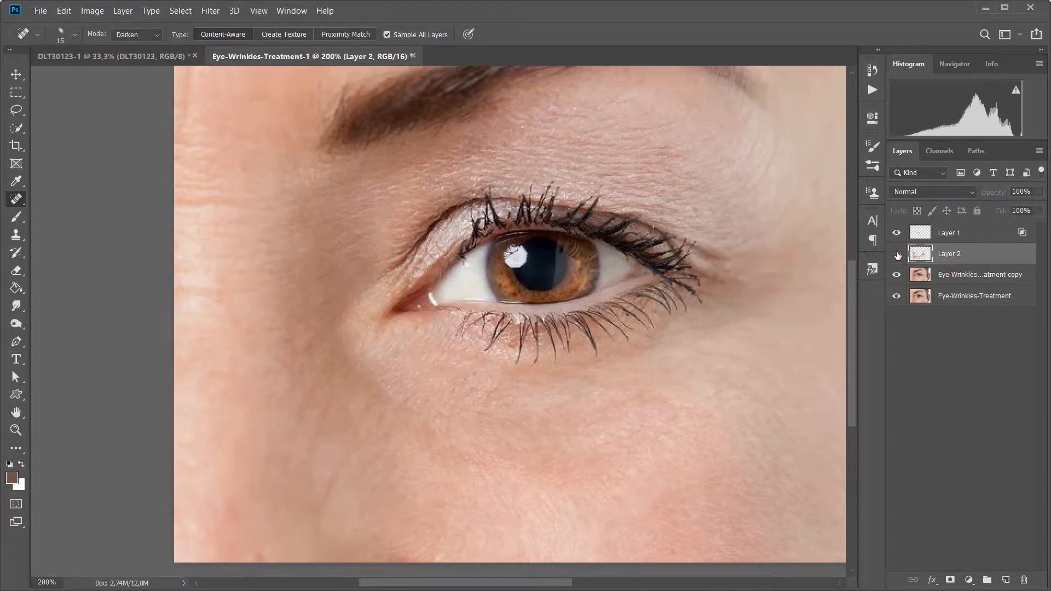
left_click(896, 255)
left_click(897, 255)
left_click(896, 254)
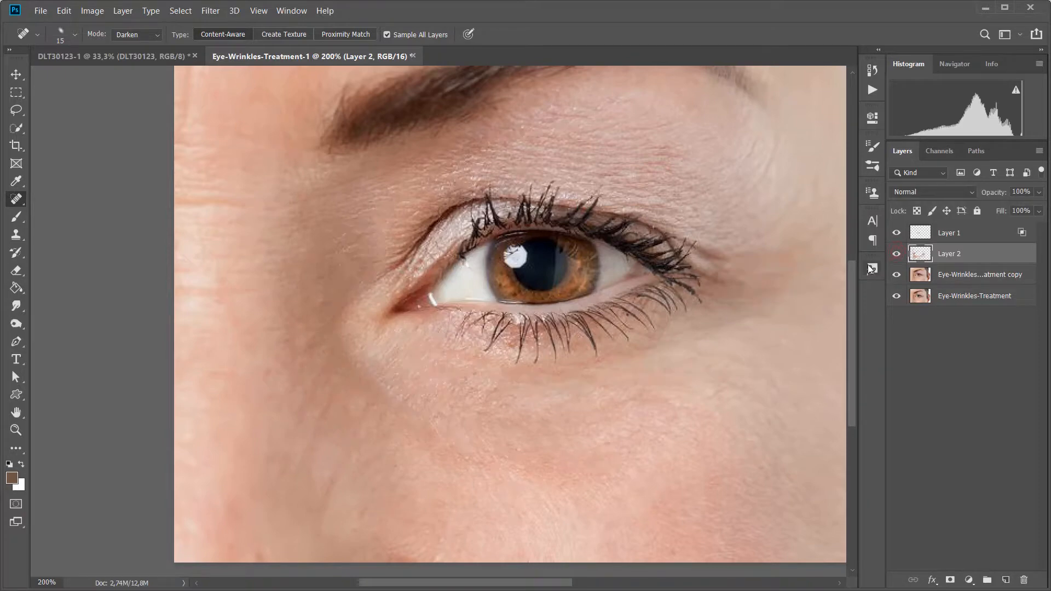
key("ctrl+1")
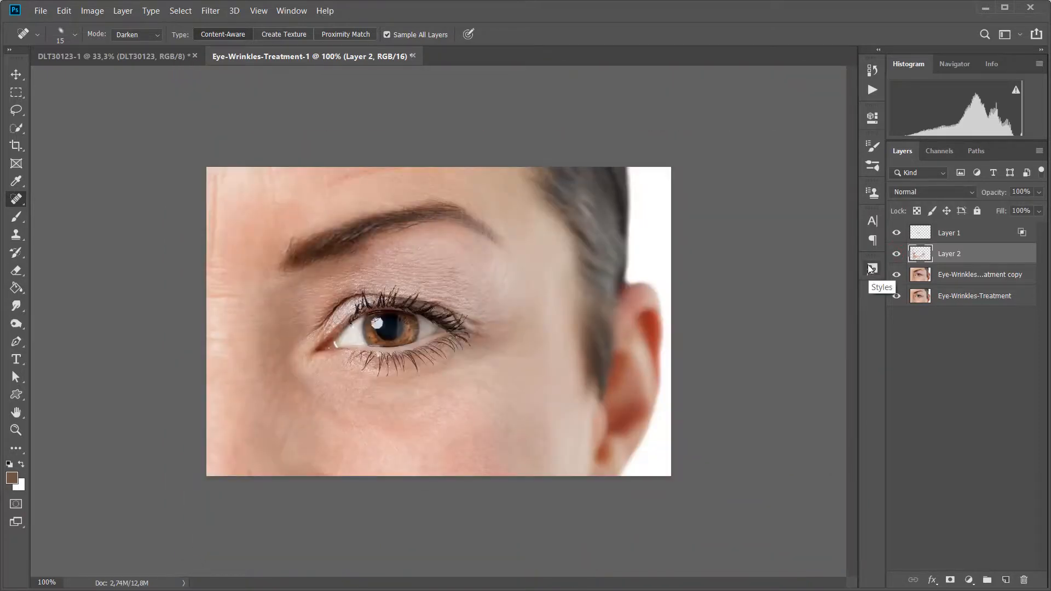
left_click(897, 254)
left_click(896, 255)
left_click(897, 255)
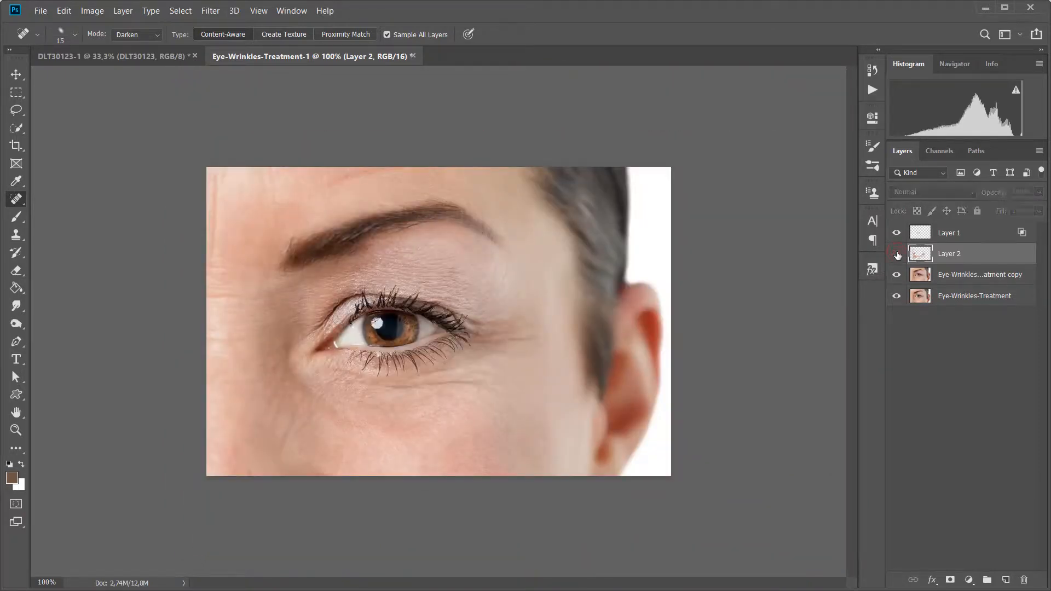
left_click(896, 254)
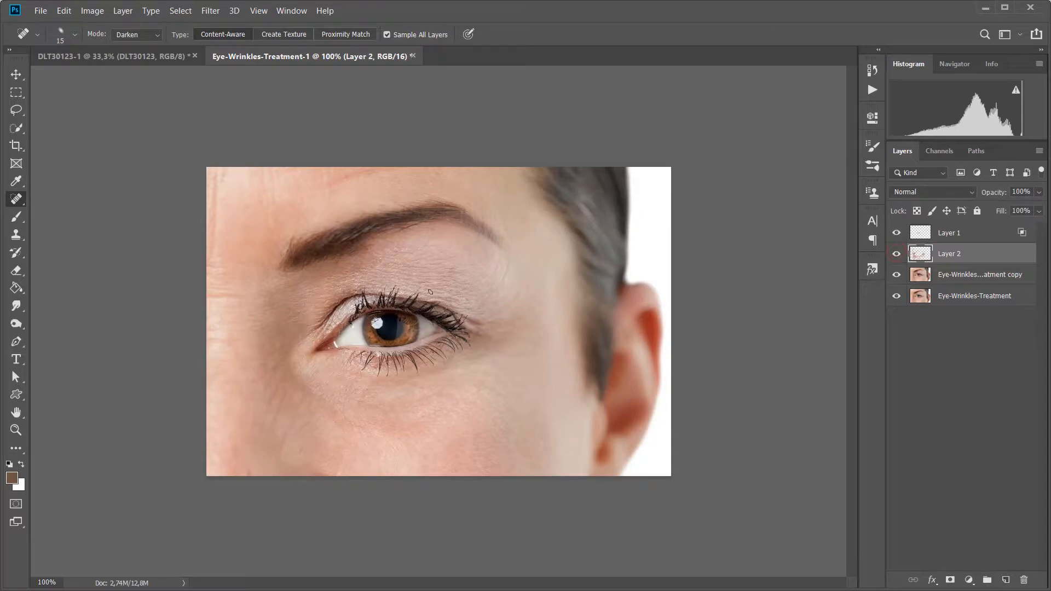
Step: Heal the bright streaks across the upper eyelid and below the eyebrow on Layer 2 with the Spot Healing Brush in Darken mode
key("ctrl+plus")
key("ctrl+plus")
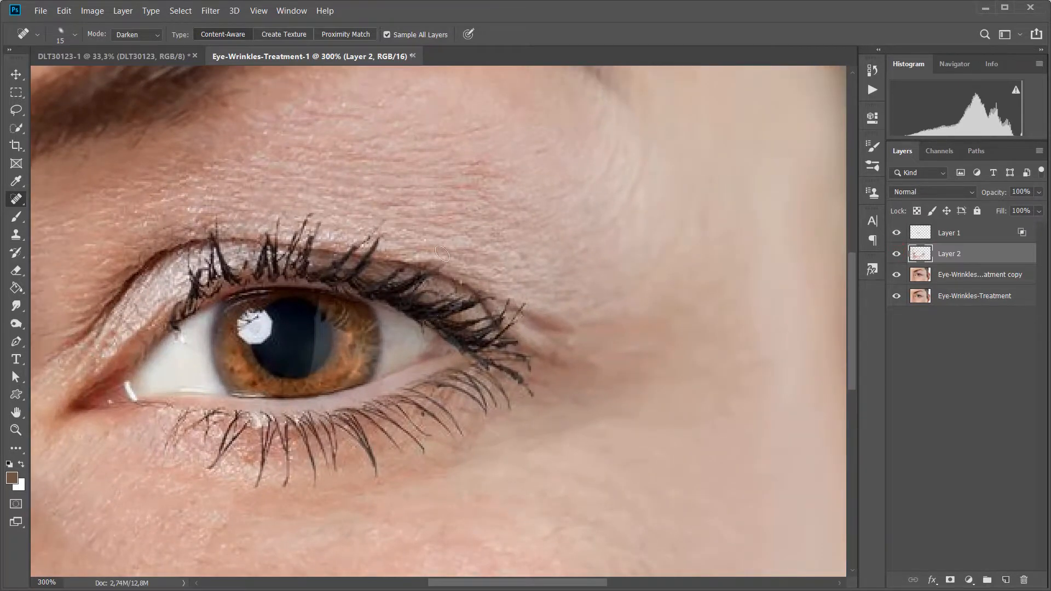
left_click(496, 227)
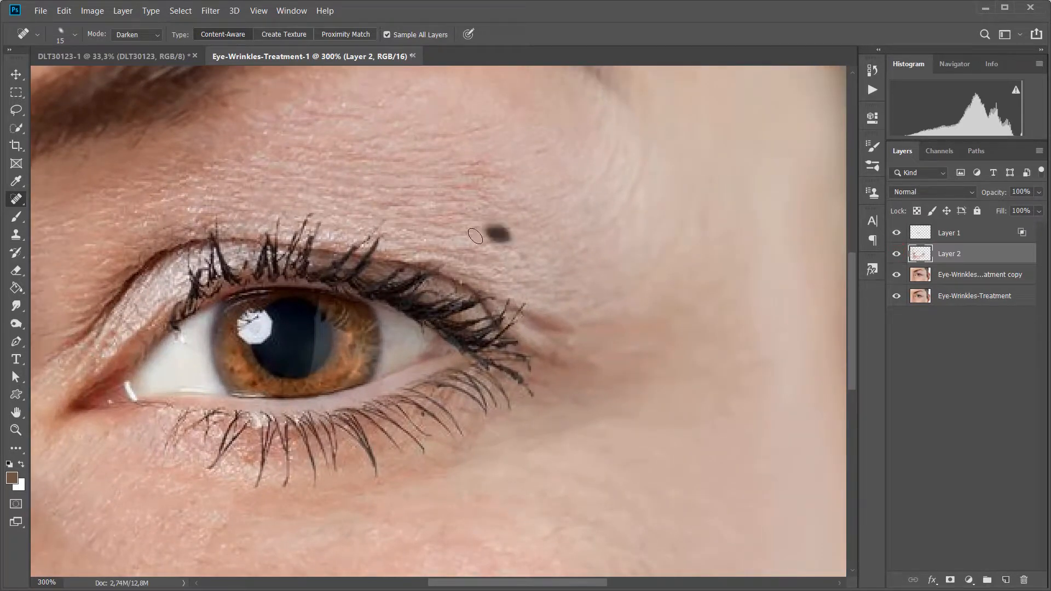
left_click(504, 240)
left_click(520, 260)
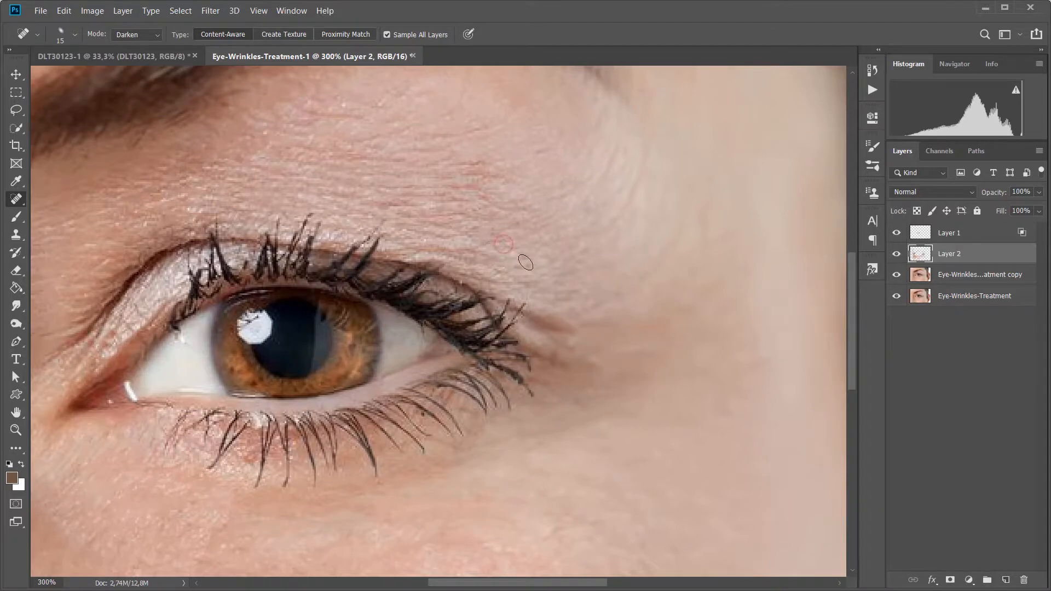
left_click(499, 260)
left_click_drag(425, 219, 488, 216)
left_click(472, 233)
left_click(497, 207)
left_click(497, 178)
left_click_drag(295, 109, 343, 104)
left_click(290, 116)
left_click(290, 119)
left_click(183, 218)
left_click(500, 176)
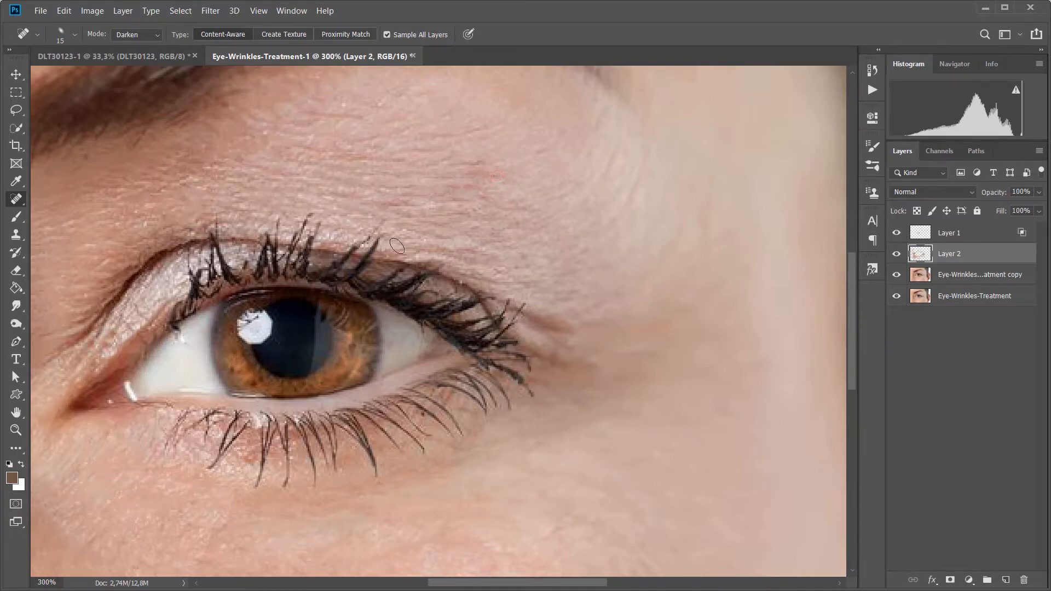
left_click_drag(397, 246, 464, 227)
left_click(335, 236)
left_click(441, 249)
Step: Set the Spot Healing Brush mode to Lighten and heal the dark crease lines at the outer eye corner
left_click(156, 35)
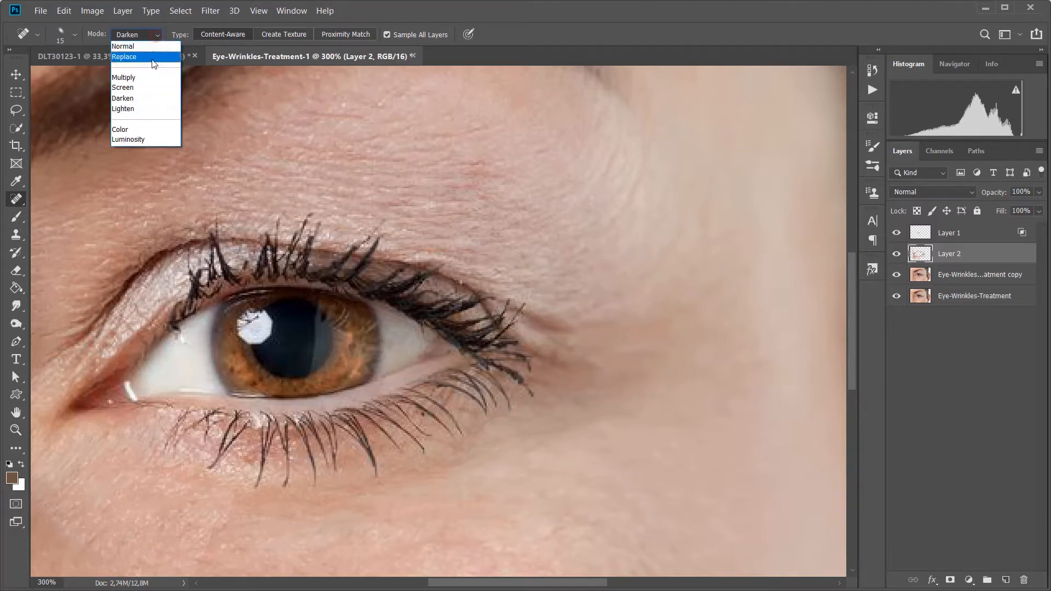
left_click(147, 108)
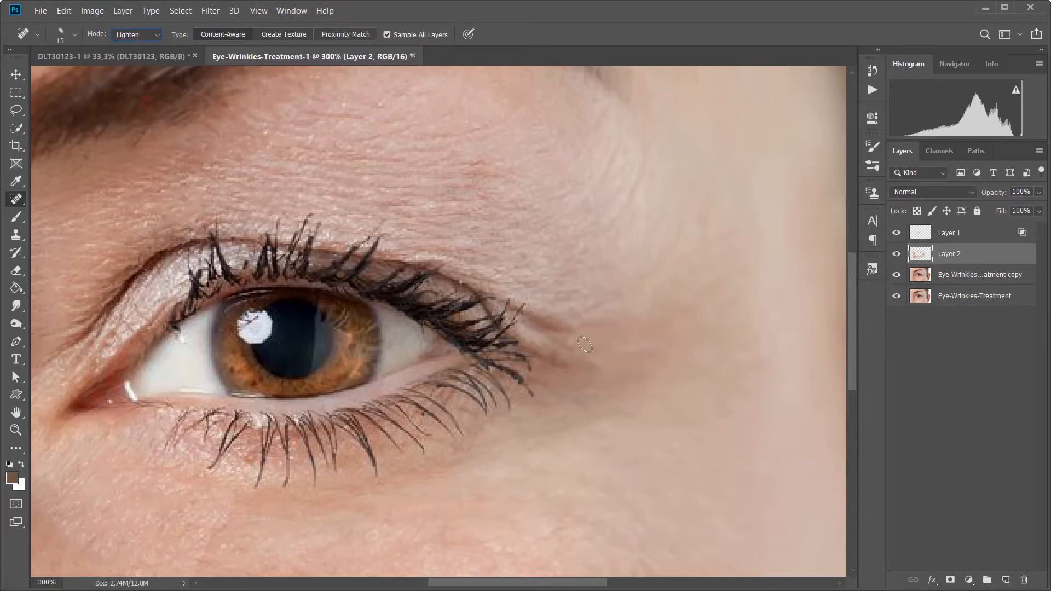
left_click_drag(527, 315, 629, 334)
mouse_move(539, 335)
left_mouse_down()
mouse_move(591, 354)
mouse_move(596, 372)
left_mouse_up()
mouse_move(550, 344)
left_mouse_down()
mouse_move(595, 369)
mouse_move(559, 372)
mouse_move(611, 371)
mouse_move(570, 357)
left_mouse_up()
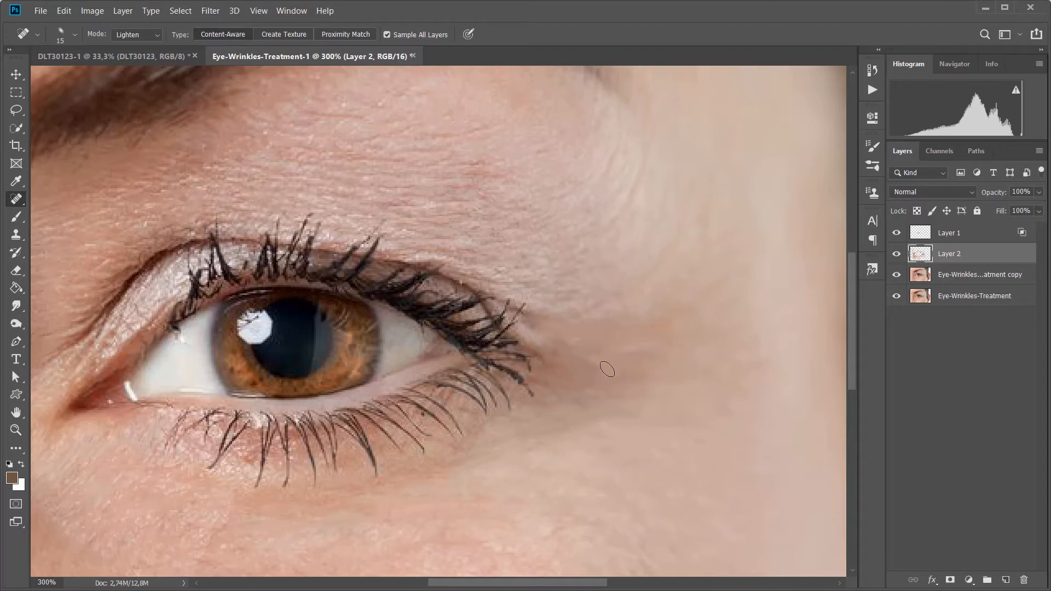
key("ctrl+minus")
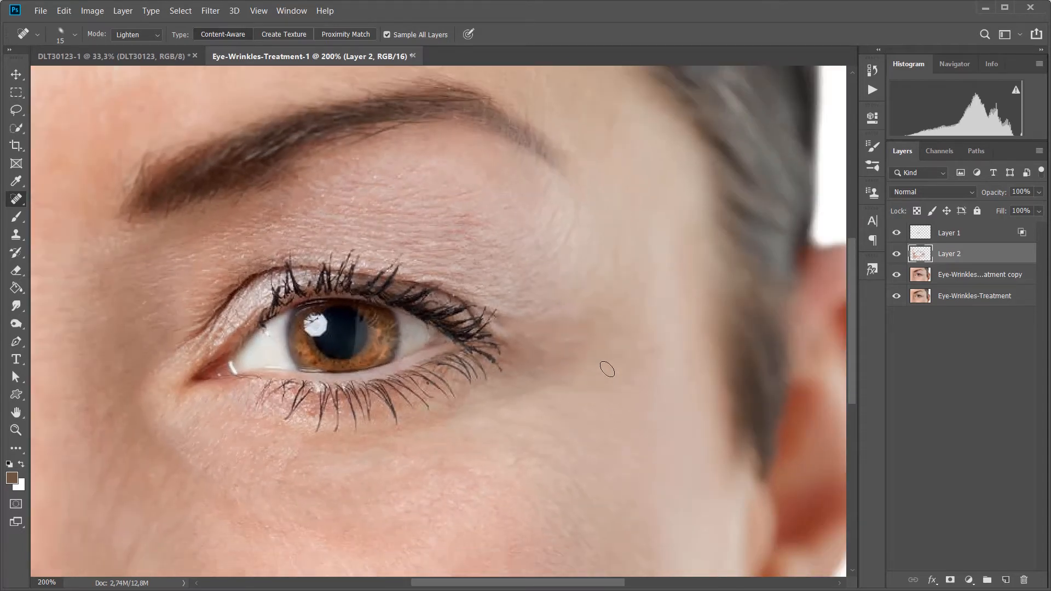